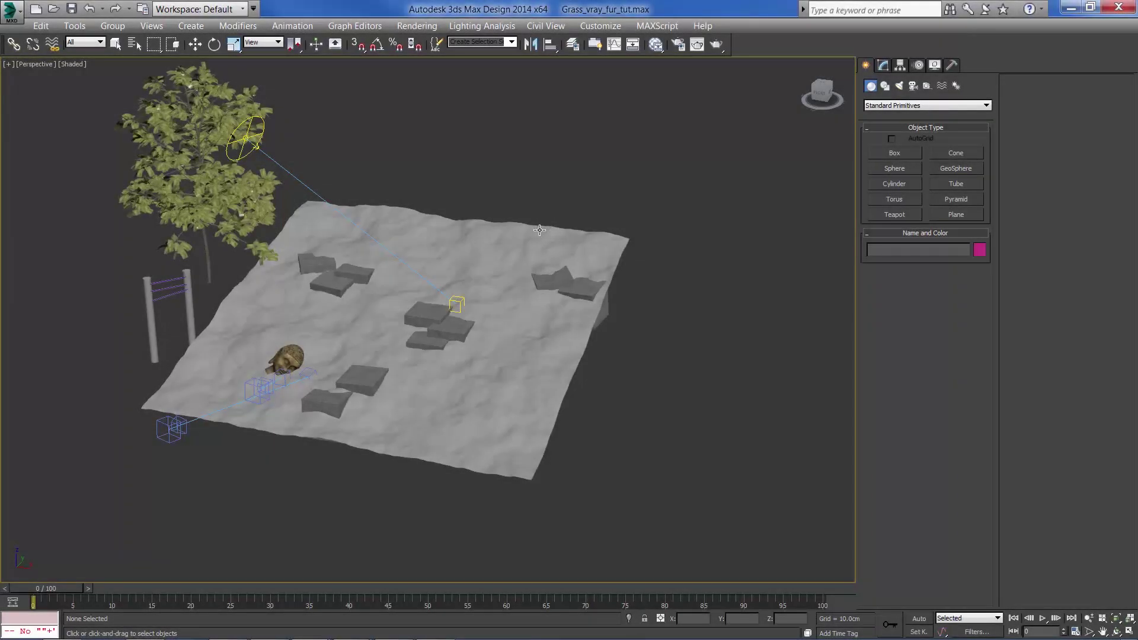
Zoom and orbit the Perspective view in close over the terrain, rocks and stone head
scroll(543, 228, "up", 3)
middle_click_drag(542, 230, 533, 239, "alt")
scroll(527, 242, "up", 5)
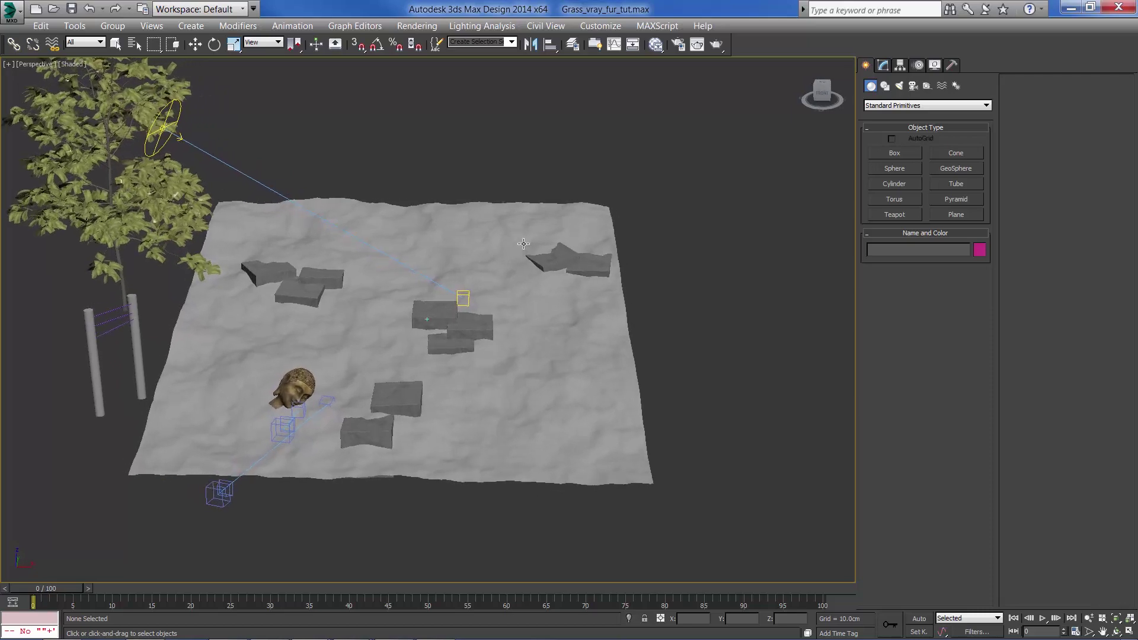
middle_click_drag(385, 302, 398, 304, "alt")
left_click(398, 305)
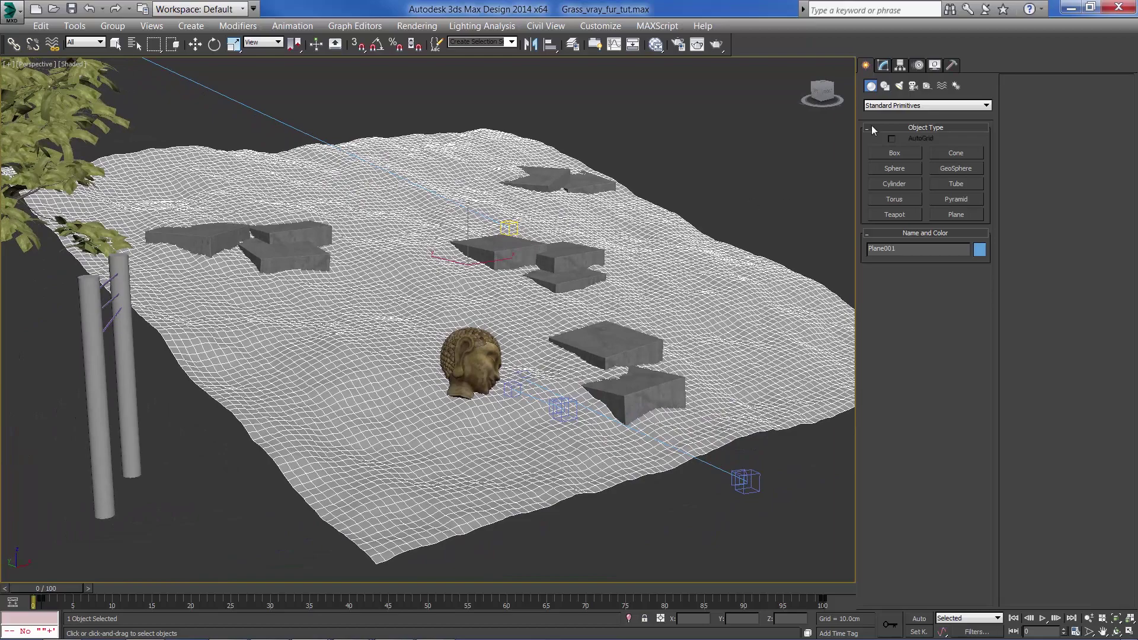
left_click(883, 65)
left_click(889, 221)
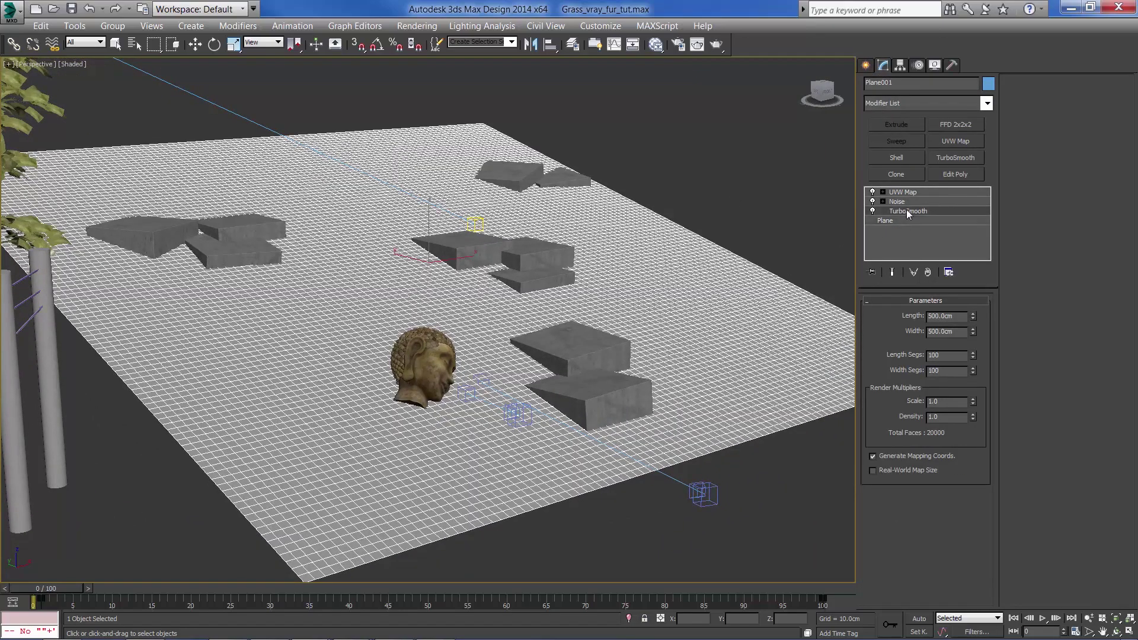
left_click(905, 211)
left_click(899, 360)
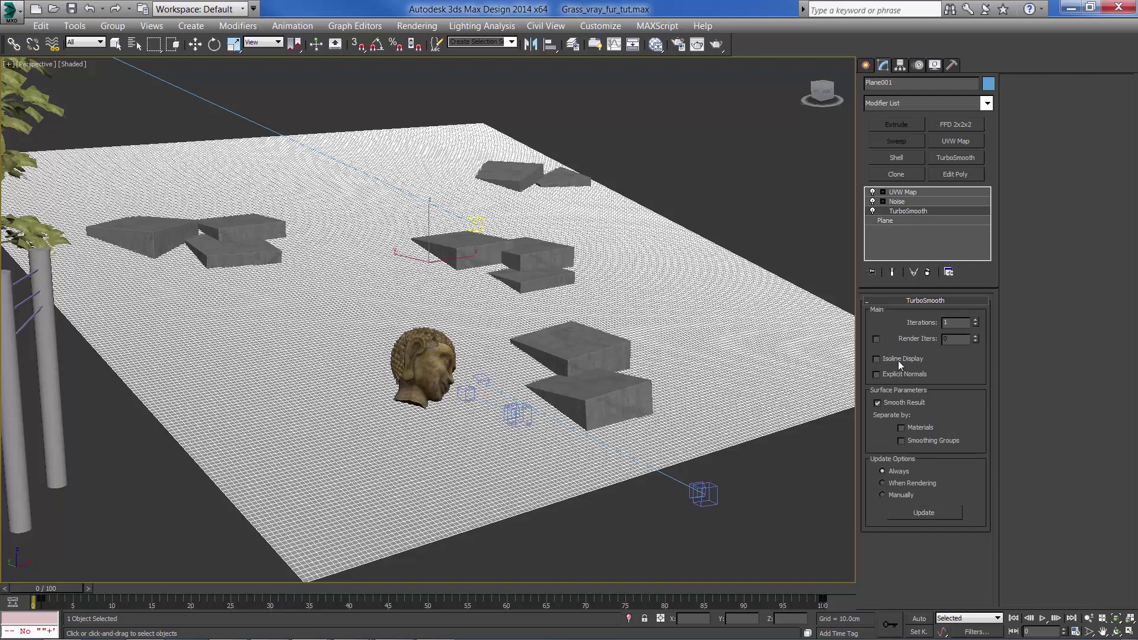
left_click(899, 361)
left_click(905, 202)
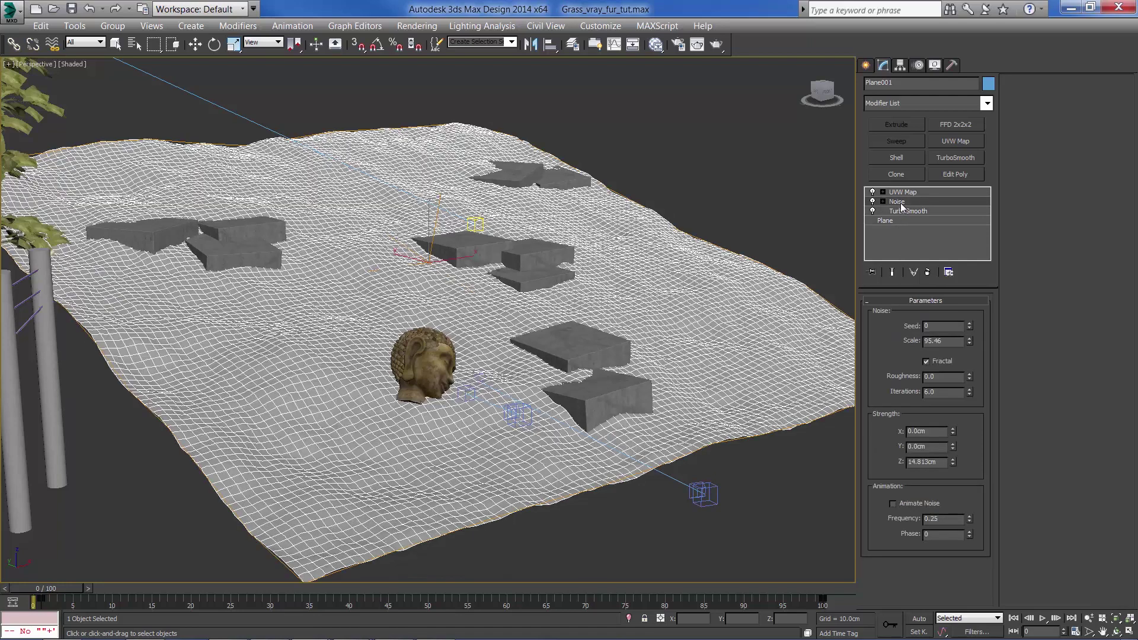
left_click(899, 193)
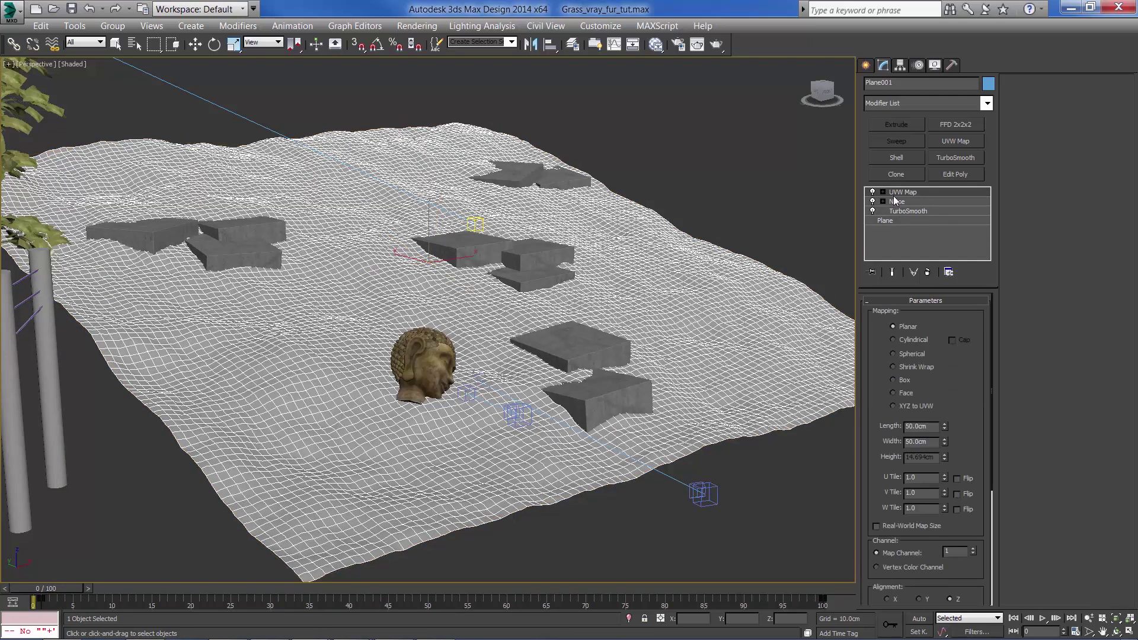
left_click(867, 66)
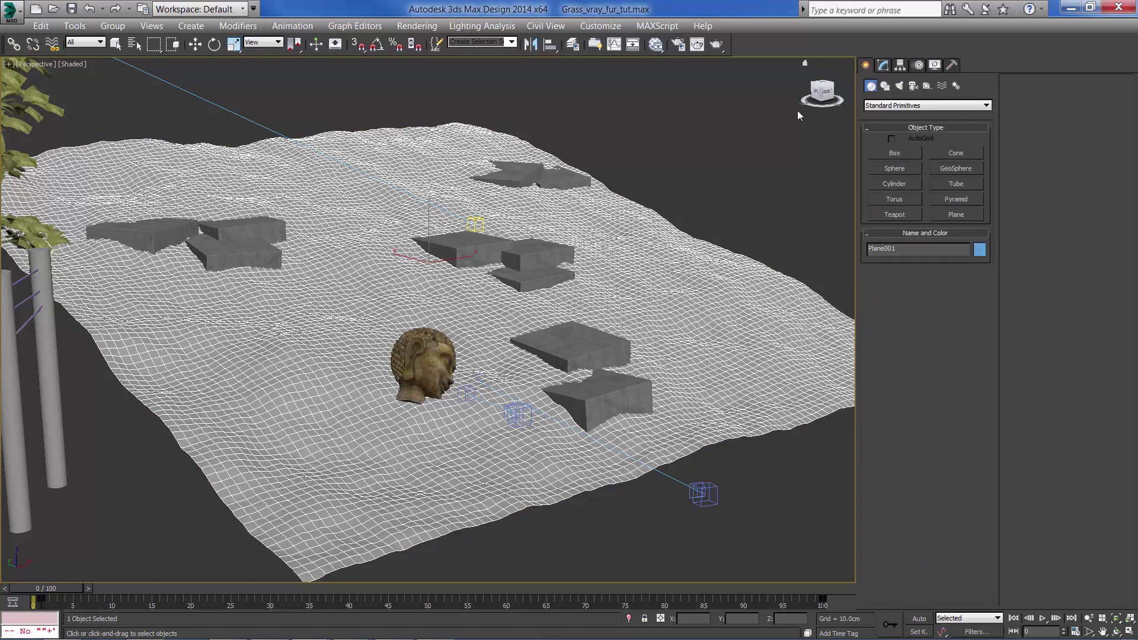
Switch the viewport to VRayPhysicalCamera002 and set the Create panel category to VRay
left_click(52, 66)
mouse_move(237, 78)
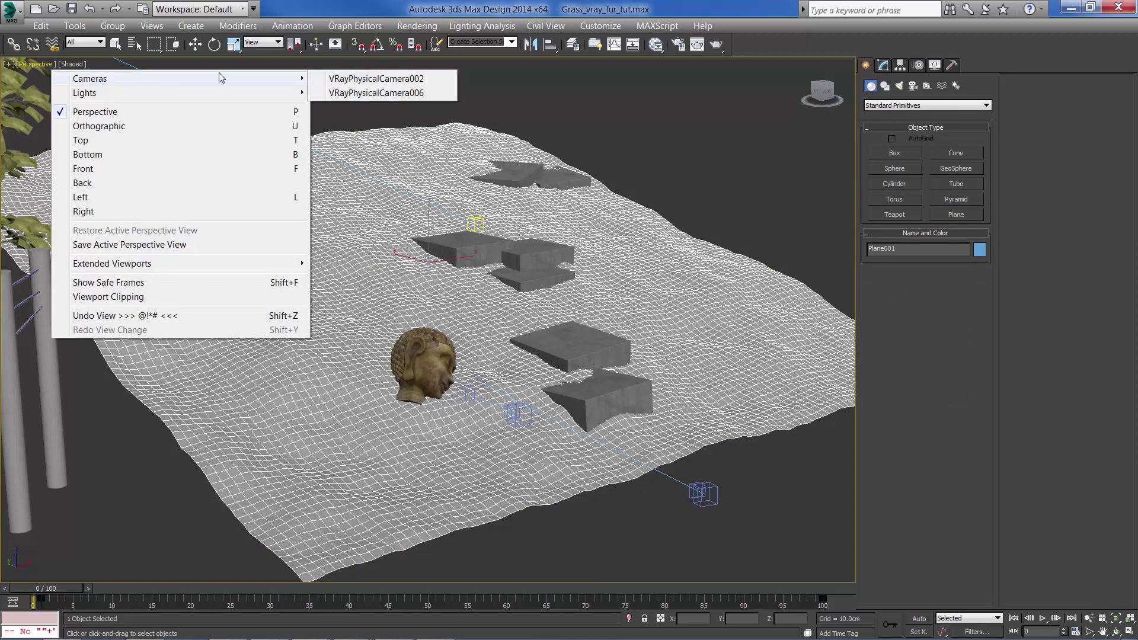
left_click(402, 81)
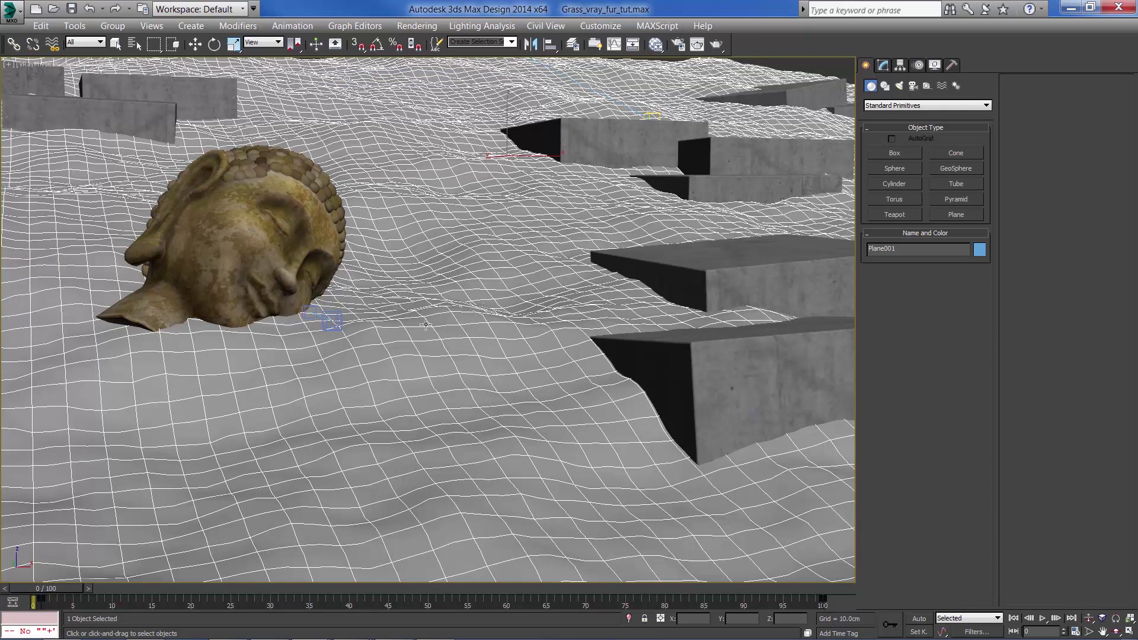
left_click(898, 106)
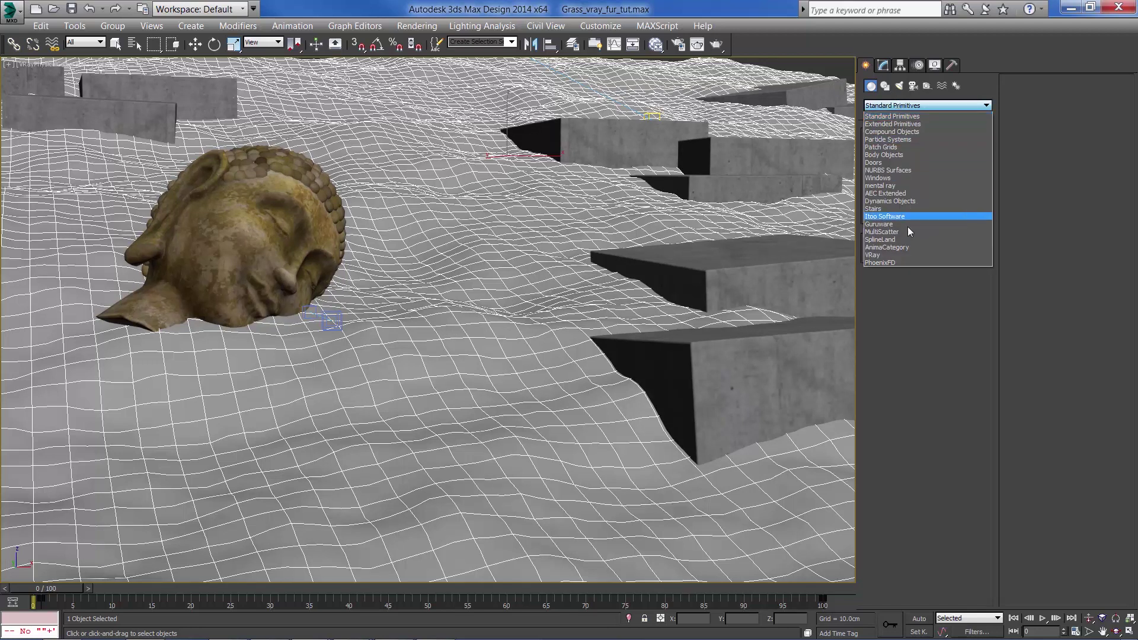
left_click(896, 253)
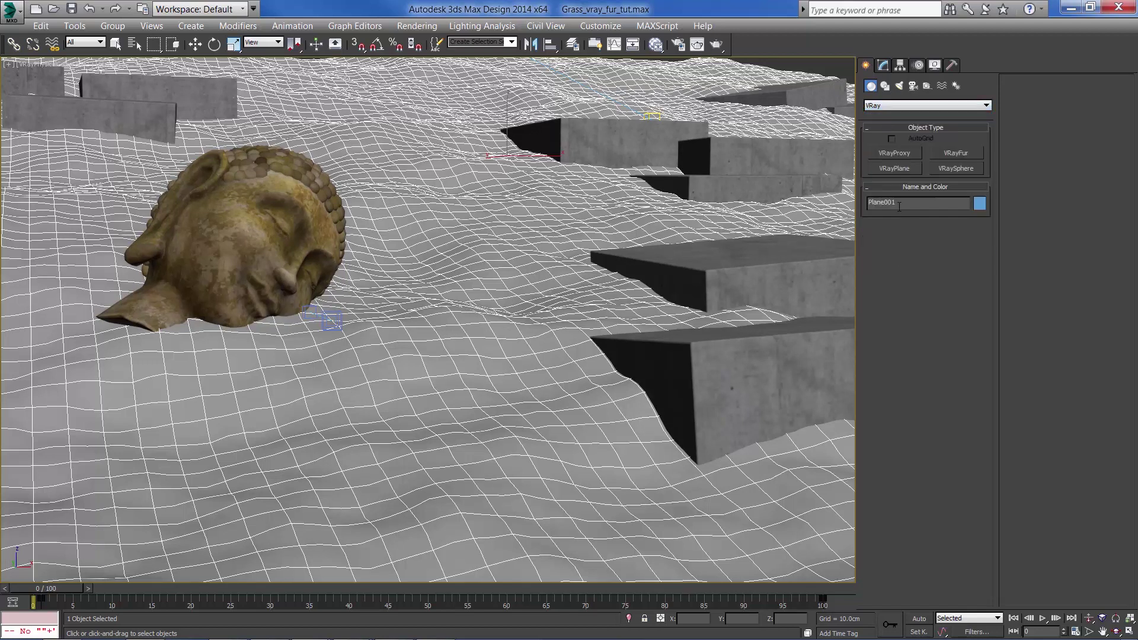
Add VRayFur to Plane001 and scroll through its parameters in the Modify panel
left_click(963, 152)
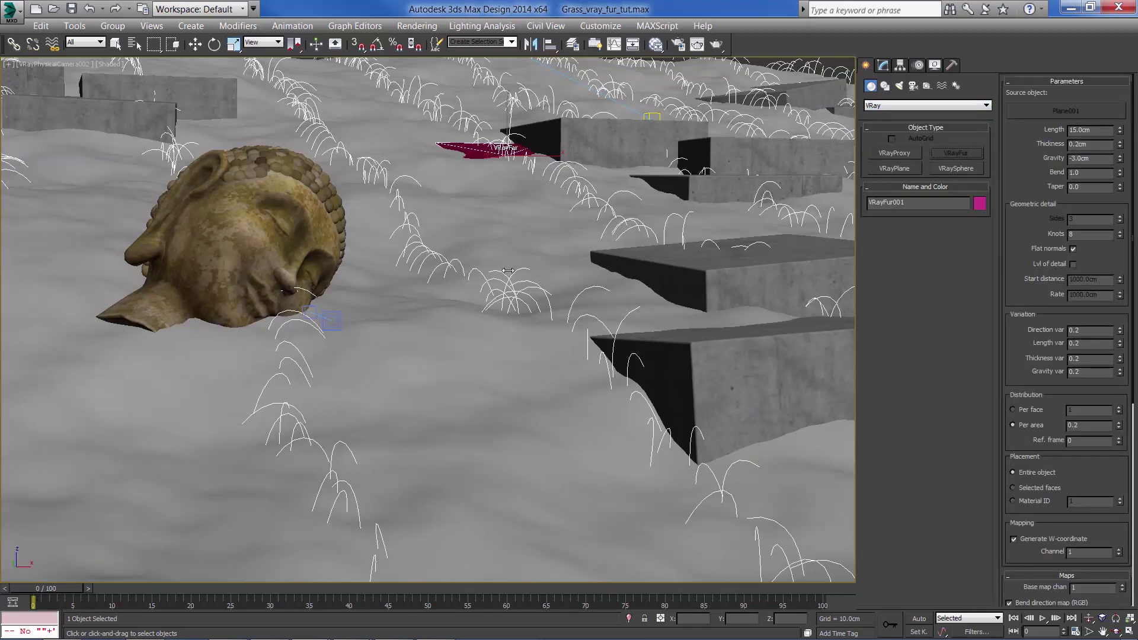
left_click(884, 66)
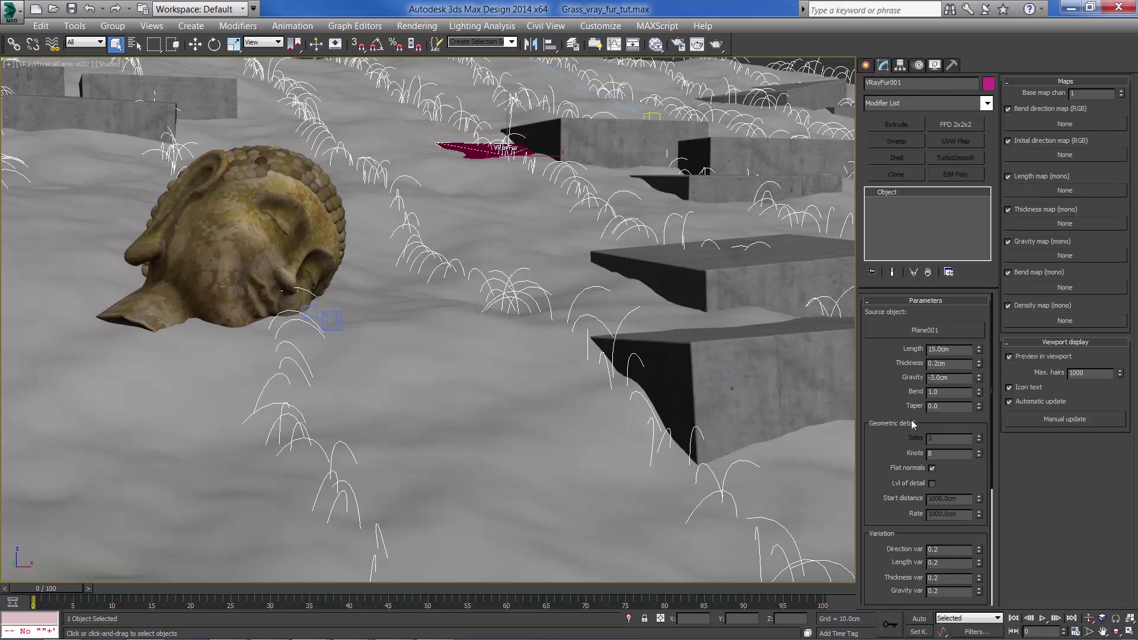
left_click_drag(904, 423, 906, 309)
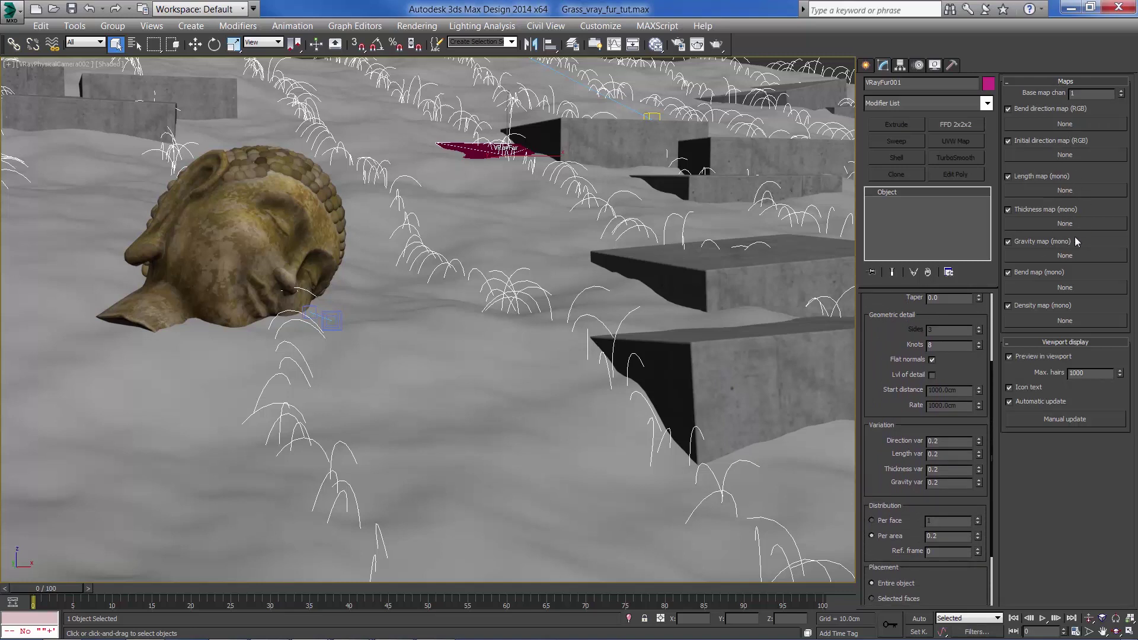
left_click_drag(893, 305, 886, 447)
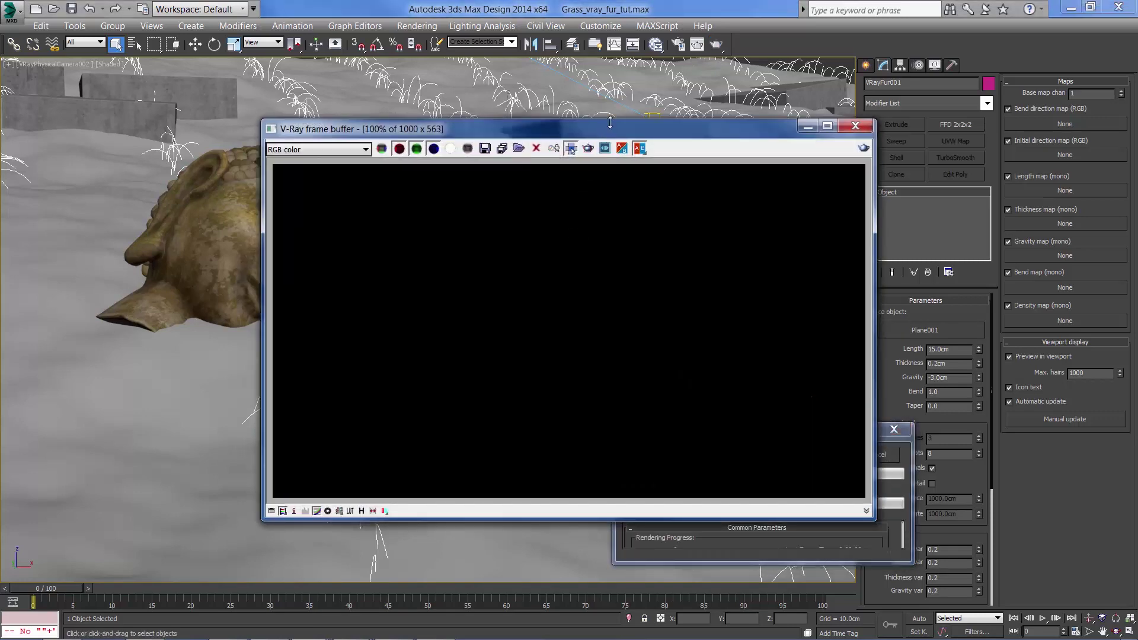
Move the V-Ray frame buffer aside and turn on sRGB display for the render
left_click_drag(562, 122, 368, 73)
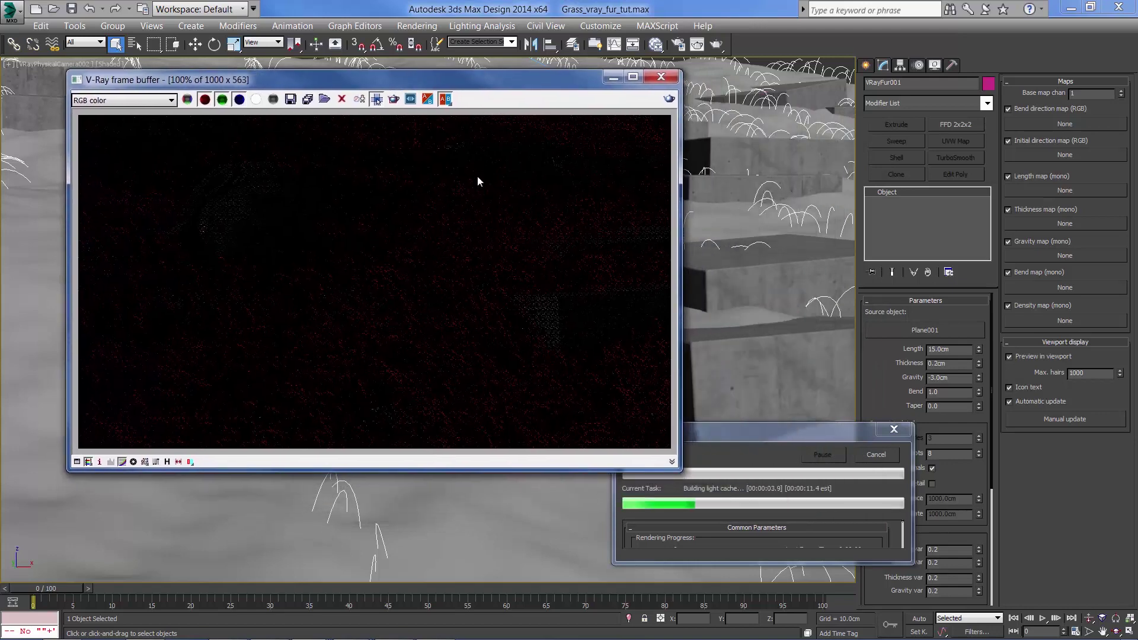
left_click(145, 462)
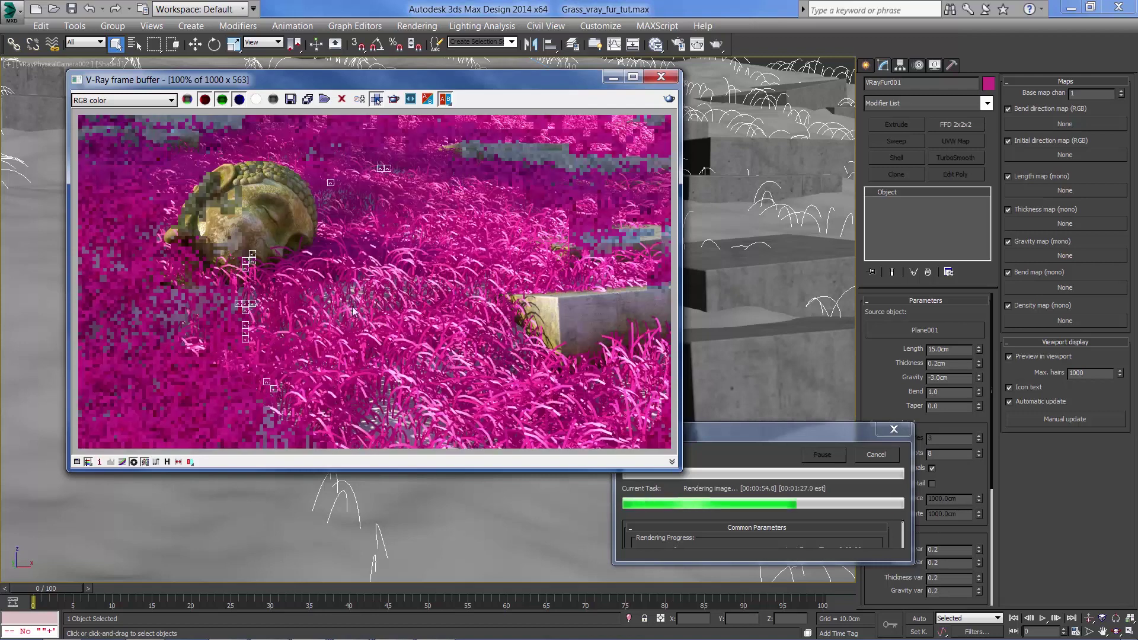
left_click(882, 460)
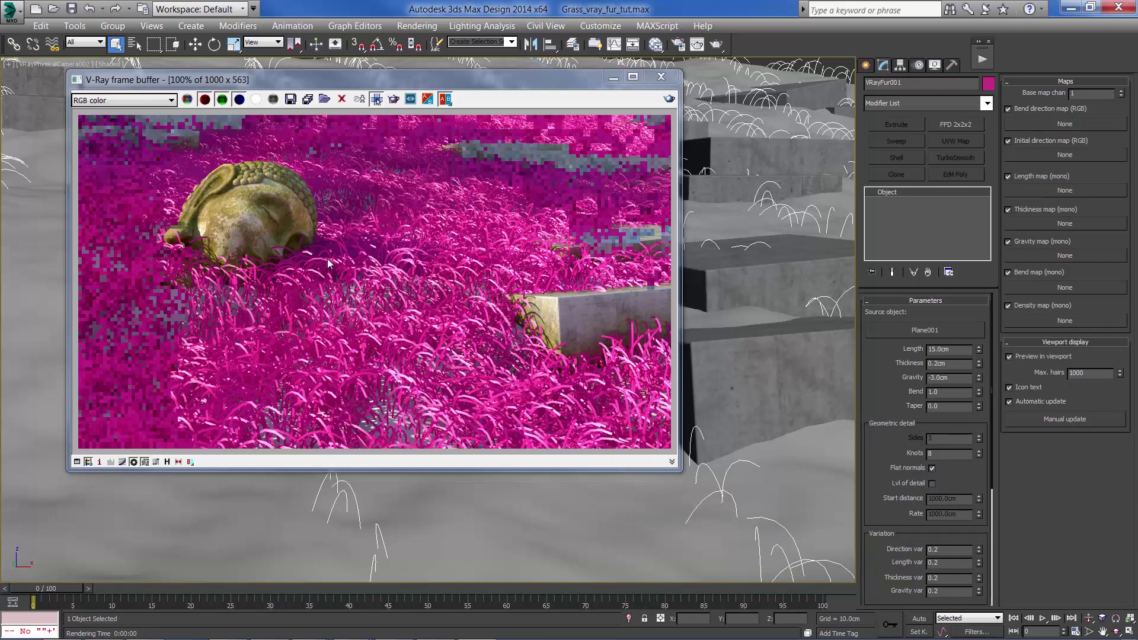
In Photoshop, collapse the Properties panel and add a new Layer 1 above the photo
key("alt+Tab")
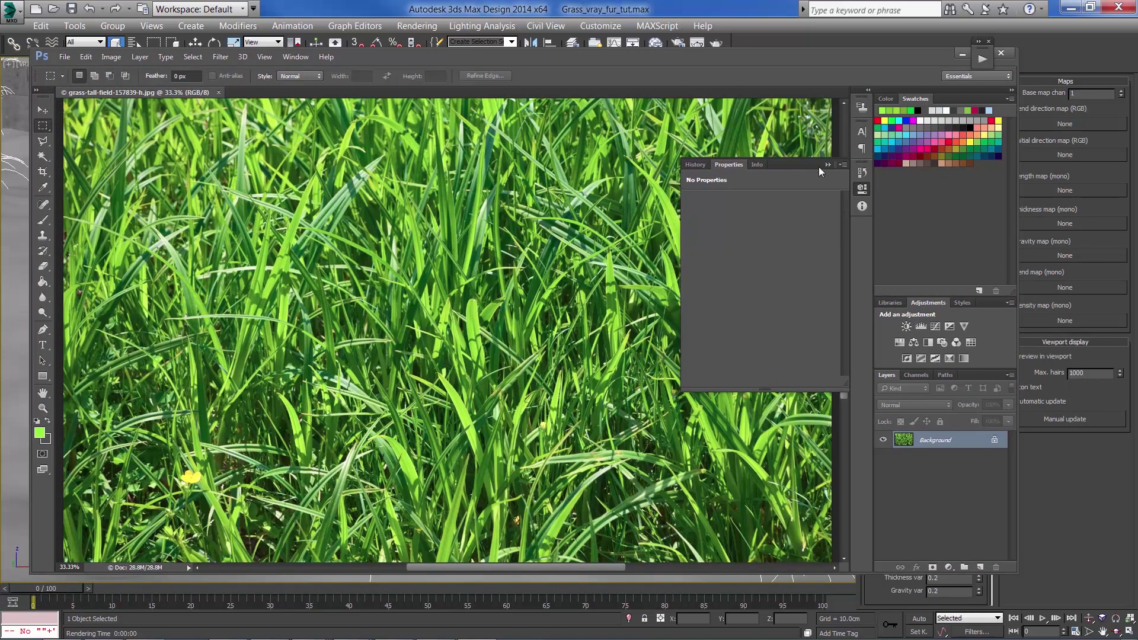
left_click(828, 165)
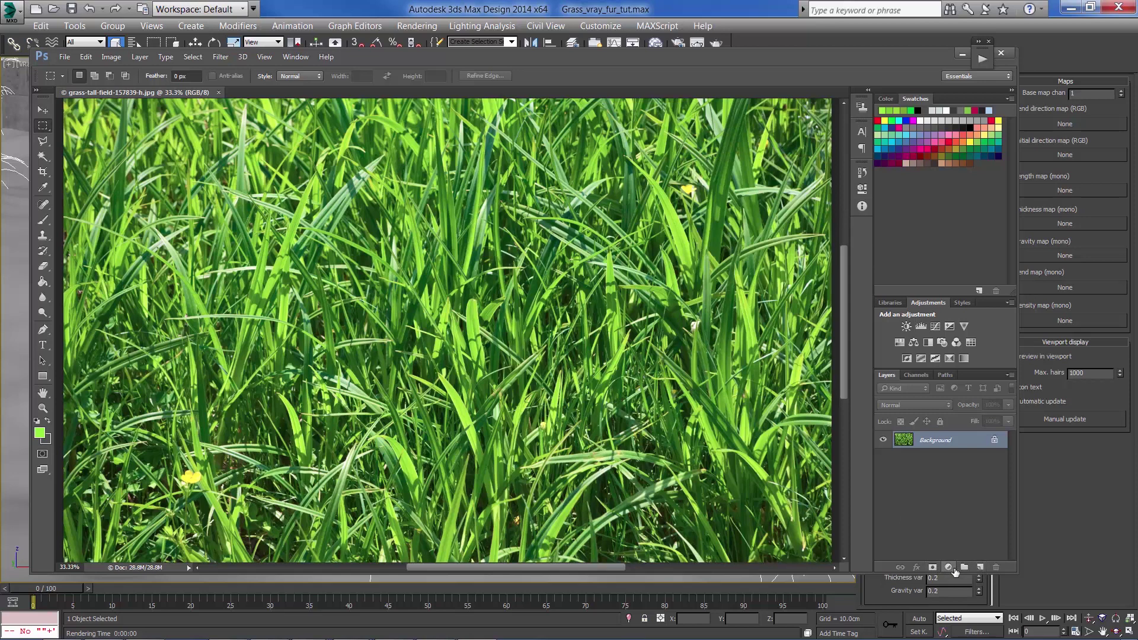
left_click(979, 568)
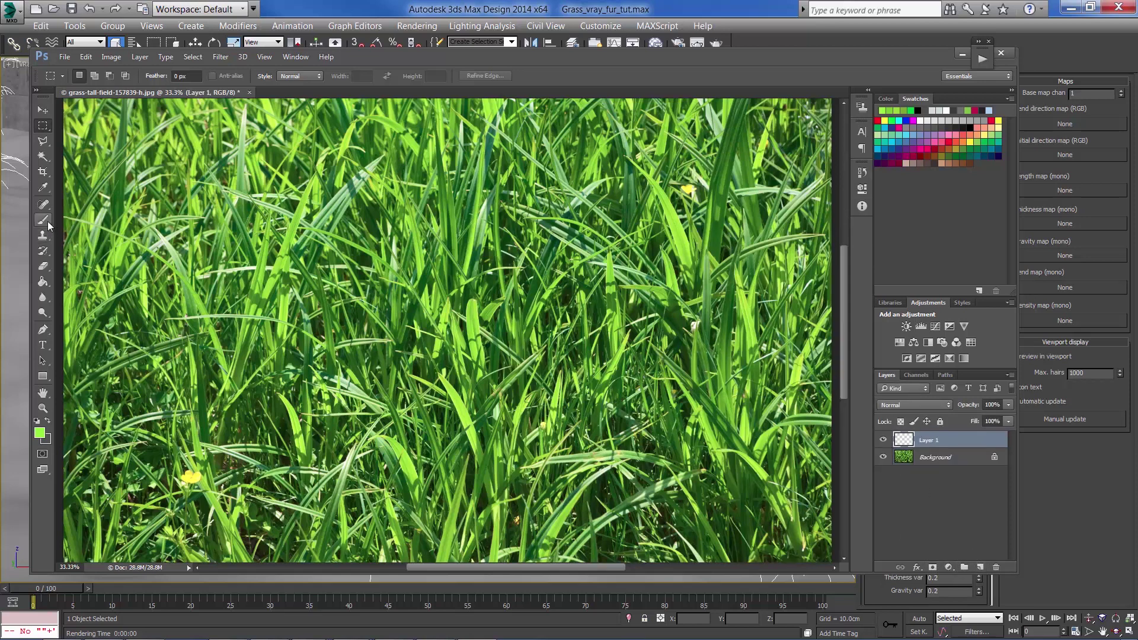
Set the foreground colour to red, select the Brush, and undo a test stroke
left_click(43, 187)
left_click(39, 433)
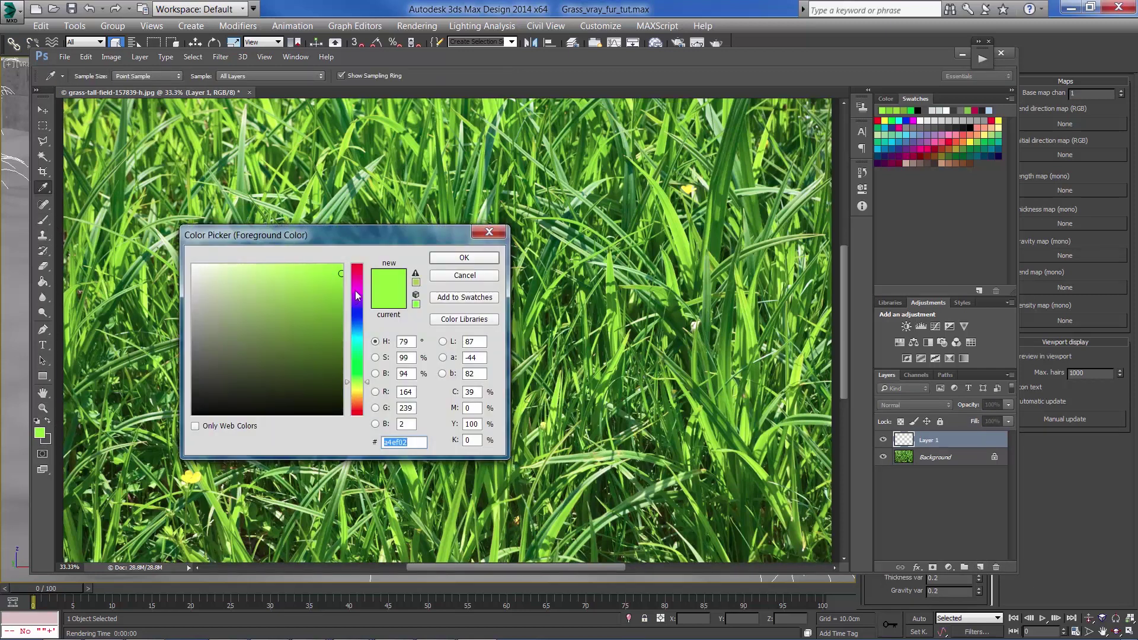
left_click_drag(357, 294, 356, 265)
left_click(484, 259)
key("b")
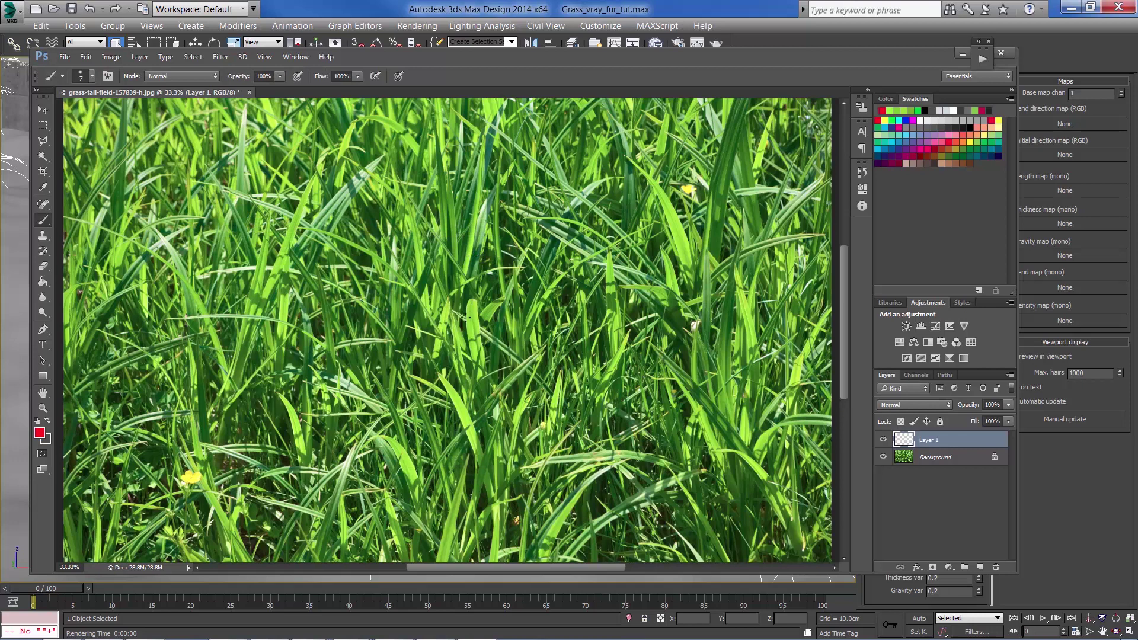
left_click_drag(466, 318, 471, 297)
key("ctrl+z")
key("ctrl+minus")
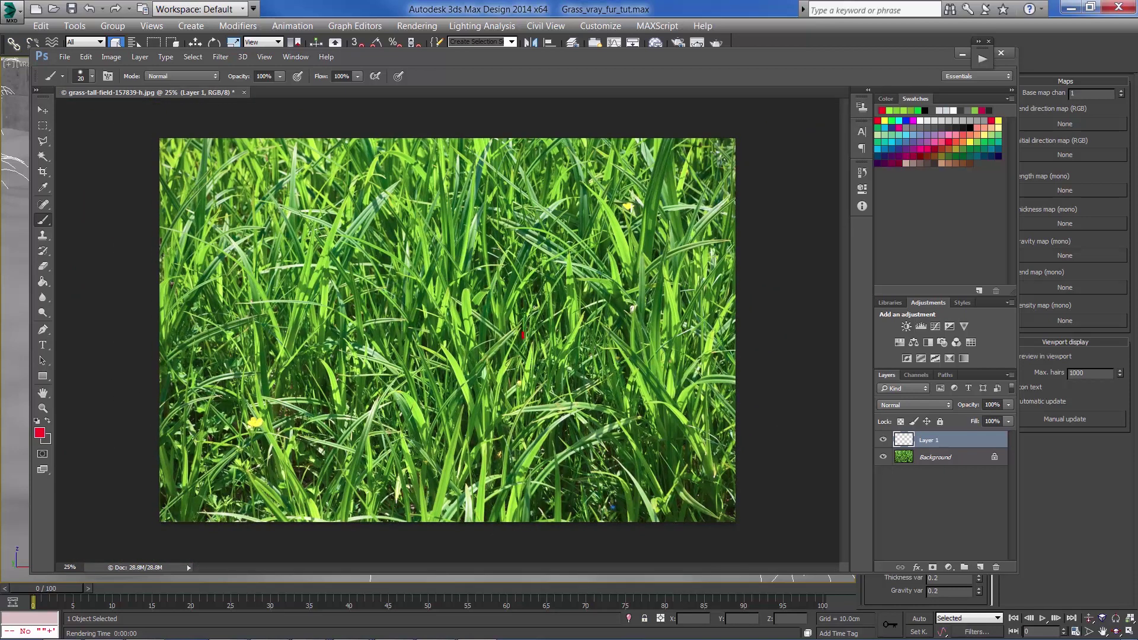
Paint four red arrows along the grass blades pointing up-left and up-right
left_click_drag(545, 293, 591, 266)
mouse_move(500, 335)
left_mouse_down()
mouse_move(430, 281)
mouse_move(456, 278)
mouse_move(426, 294)
mouse_move(493, 243)
mouse_move(493, 271)
mouse_move(498, 232)
mouse_move(514, 251)
mouse_move(468, 278)
mouse_move(436, 210)
left_mouse_up()
left_click_drag(413, 211, 417, 248)
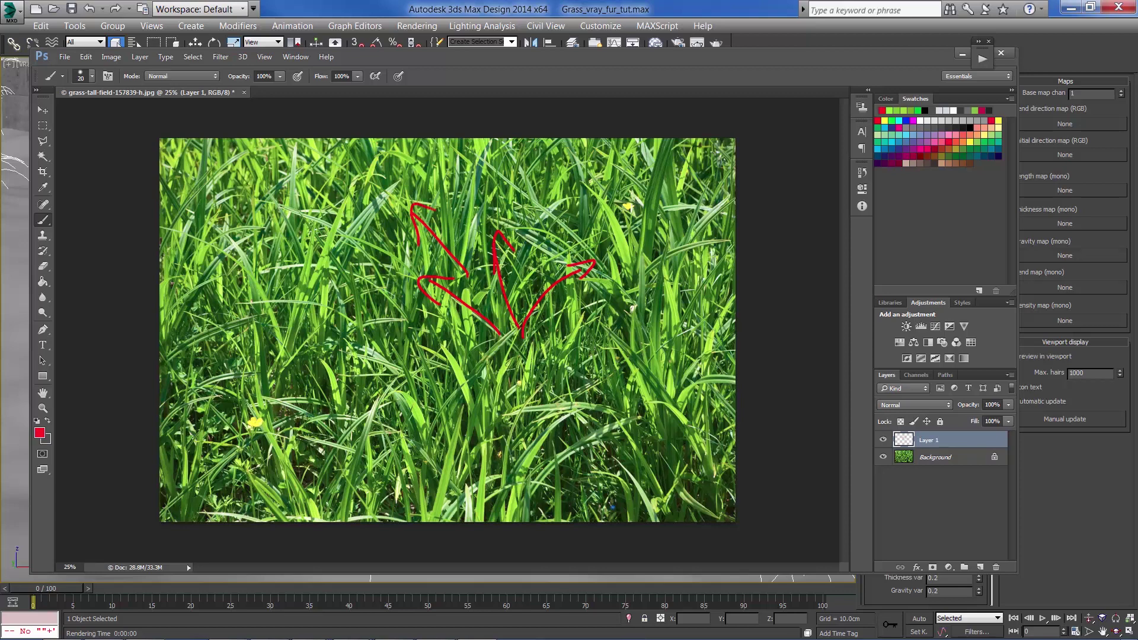
mouse_move(520, 276)
left_mouse_down()
mouse_move(568, 239)
mouse_move(613, 228)
left_mouse_up()
Add a short red mark, a long hooked line and a right-side line up grass blades
key("ctrl+plus")
key("ctrl+plus")
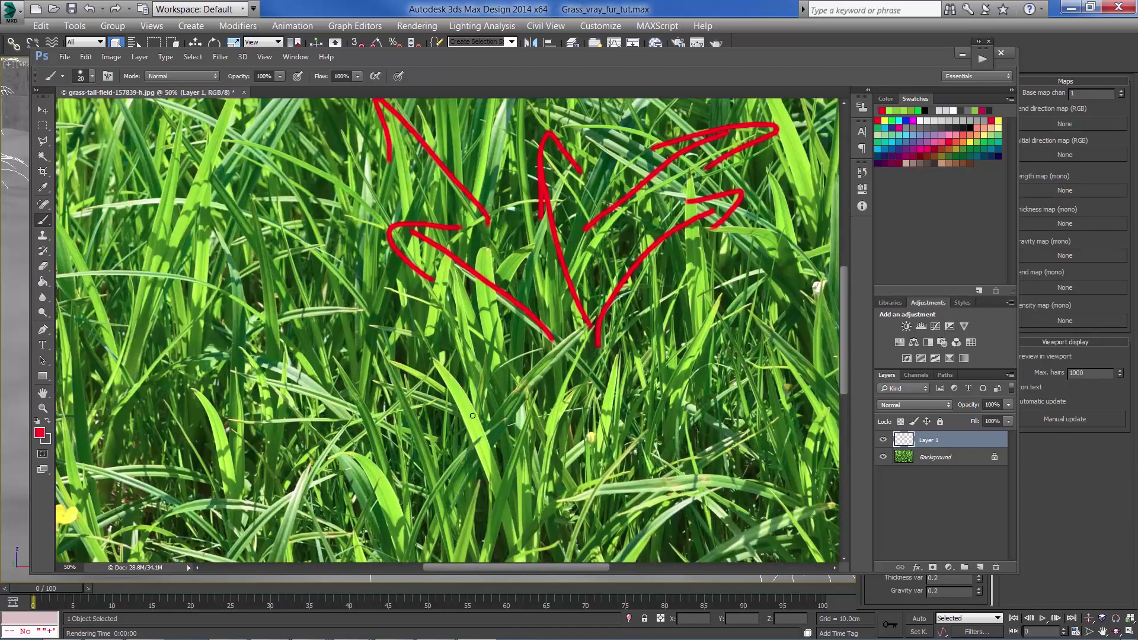
mouse_move(472, 416)
left_mouse_down()
mouse_move(481, 303)
mouse_move(477, 315)
left_mouse_up()
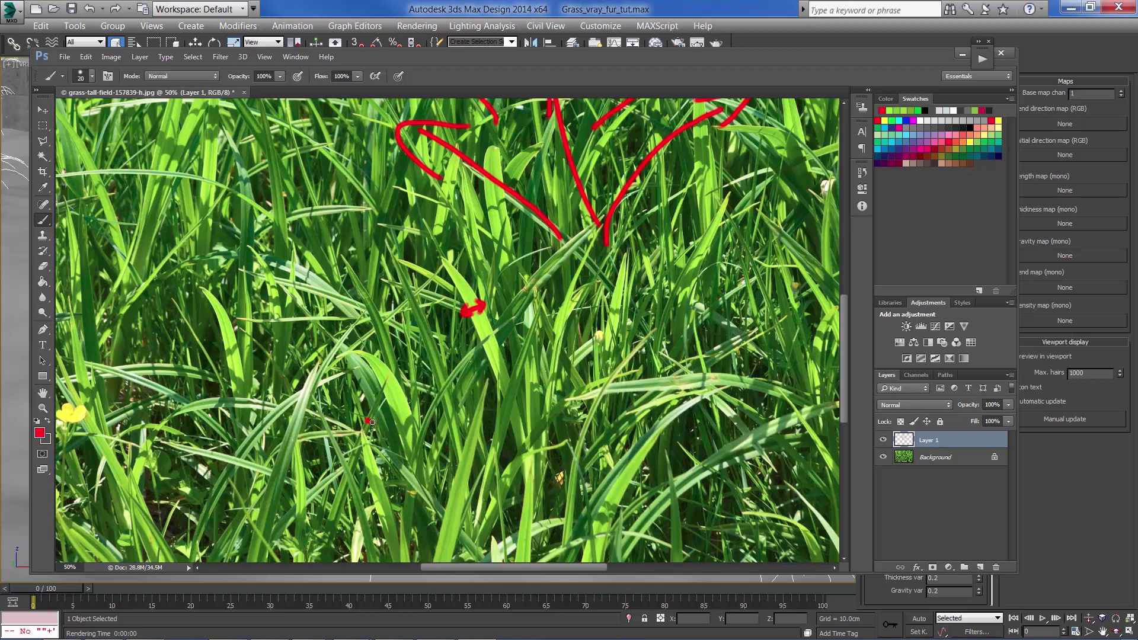
left_click_drag(372, 422, 380, 421)
key("ctrl+minus")
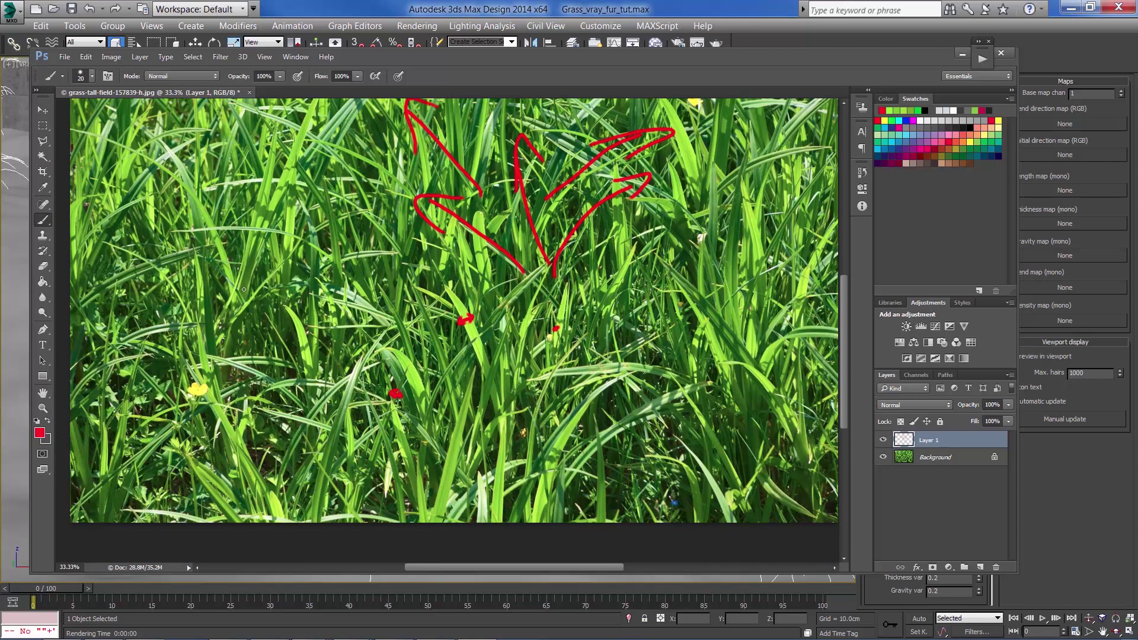
left_click_drag(236, 309, 310, 105)
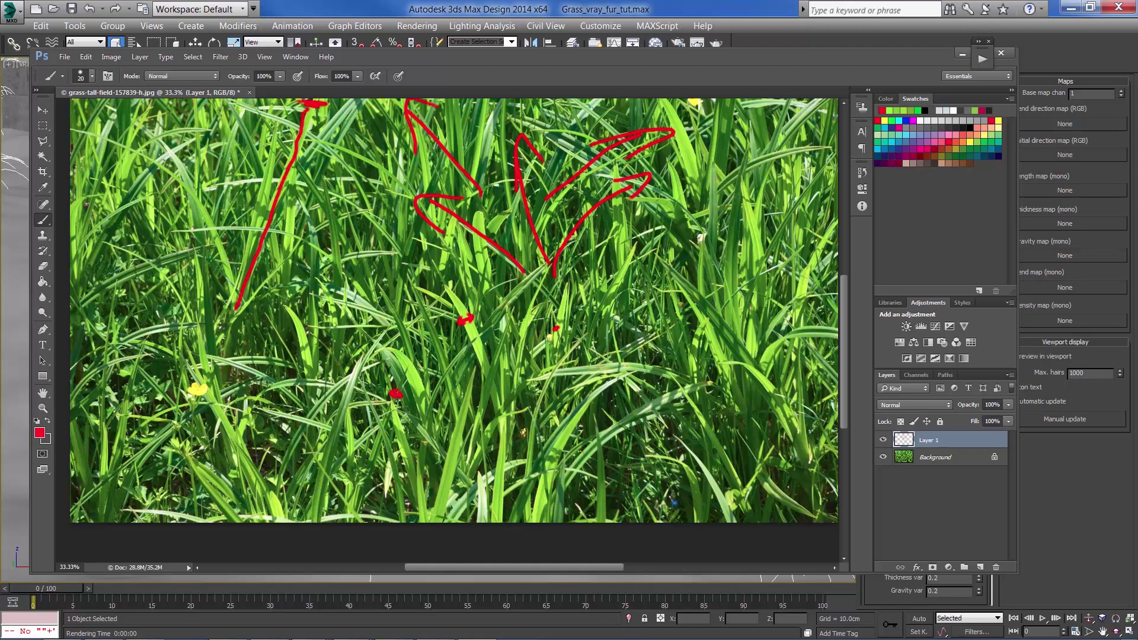
left_click_drag(225, 302, 223, 306)
left_click_drag(677, 407, 636, 274)
At 100% zoom, circle three grass blade tips in red and dot a sunlit blade
key("ctrl+equal")
key("ctrl+equal")
key("ctrl+equal")
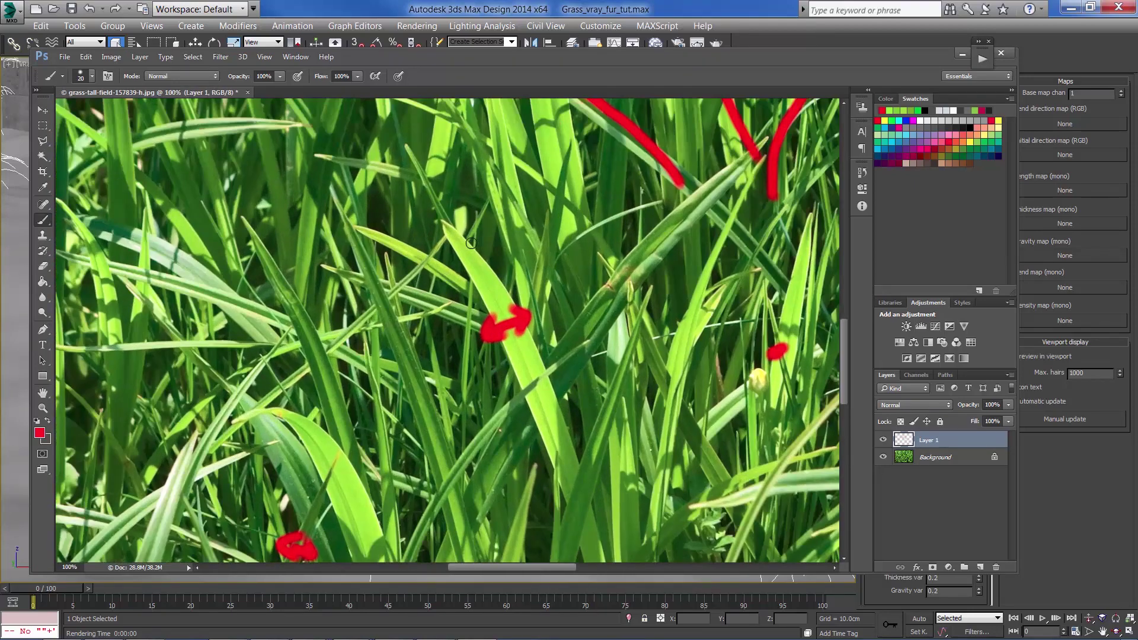
mouse_move(466, 205)
left_mouse_down()
mouse_move(428, 242)
mouse_move(467, 220)
left_mouse_up()
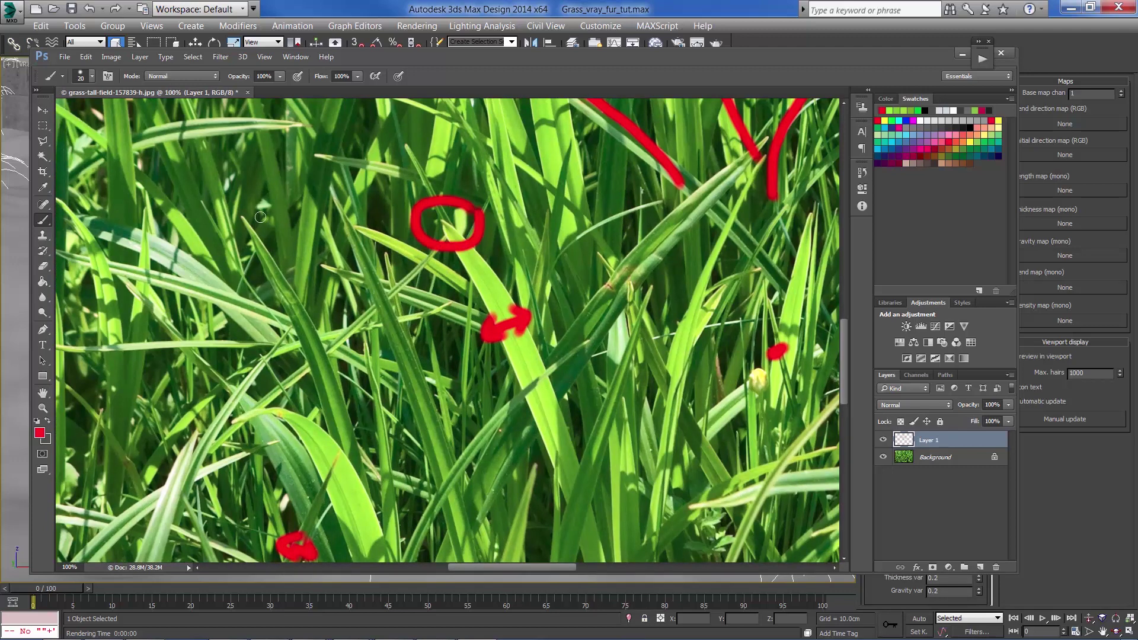
mouse_move(267, 202)
left_mouse_down()
mouse_move(241, 195)
mouse_move(224, 233)
mouse_move(279, 230)
mouse_move(261, 205)
left_mouse_up()
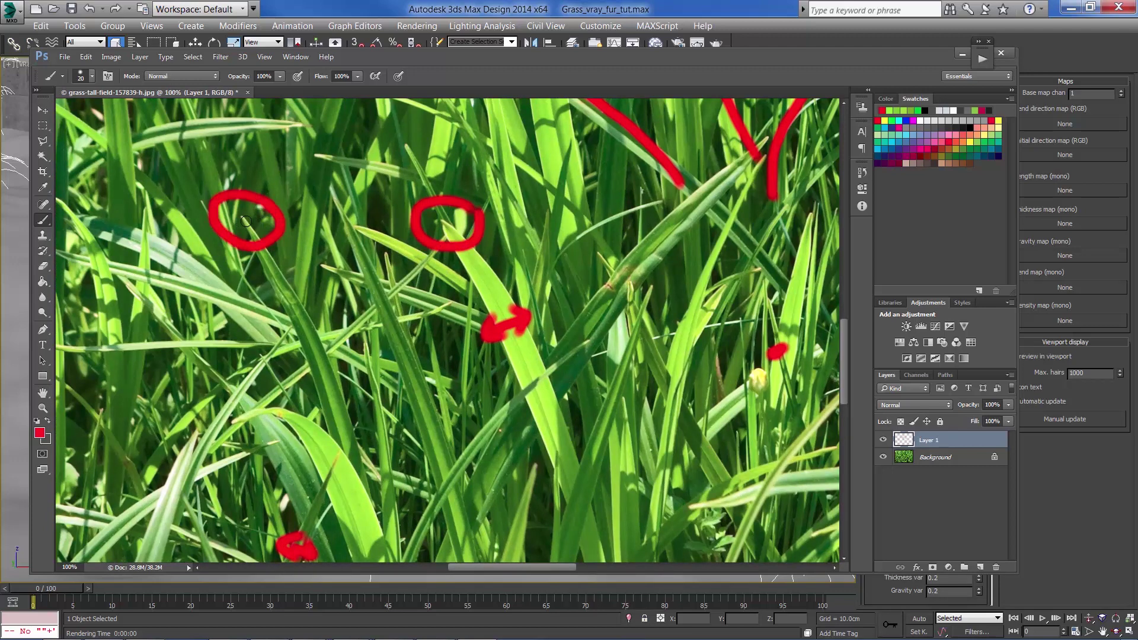
mouse_move(379, 207)
left_mouse_down()
mouse_move(388, 244)
mouse_move(396, 230)
left_mouse_up()
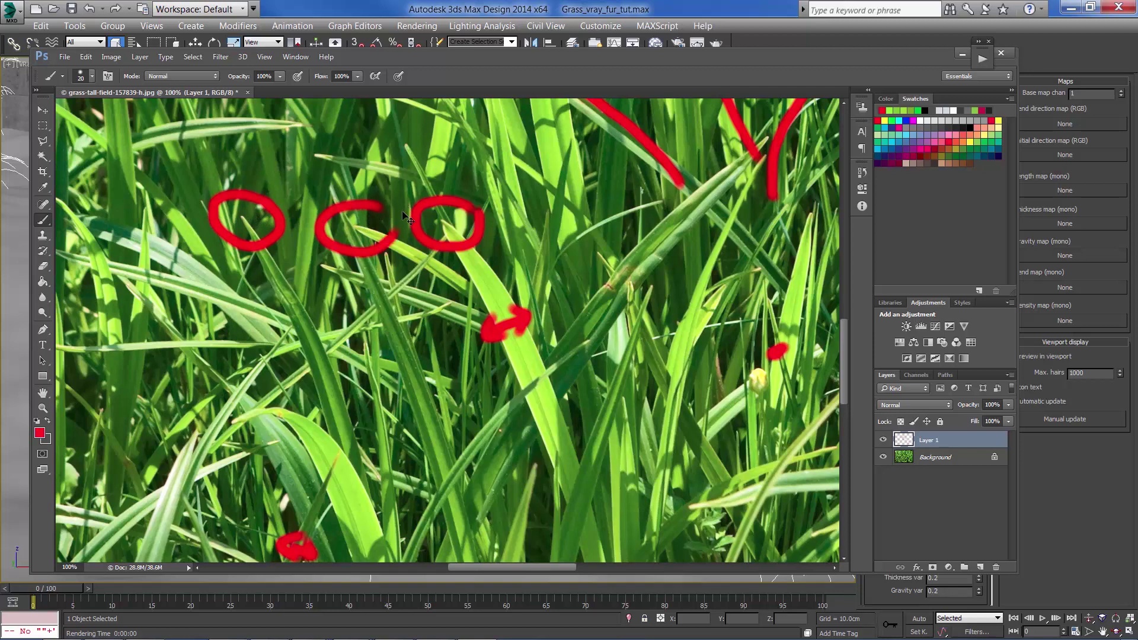
key("ctrl+minus")
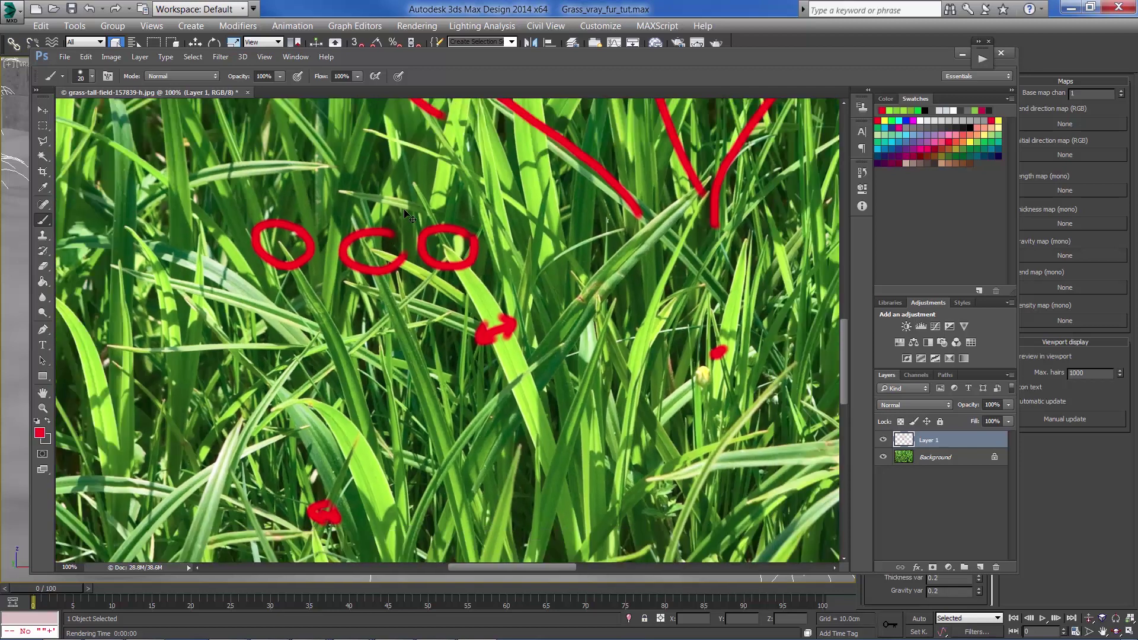
left_click_drag(394, 221, 340, 323)
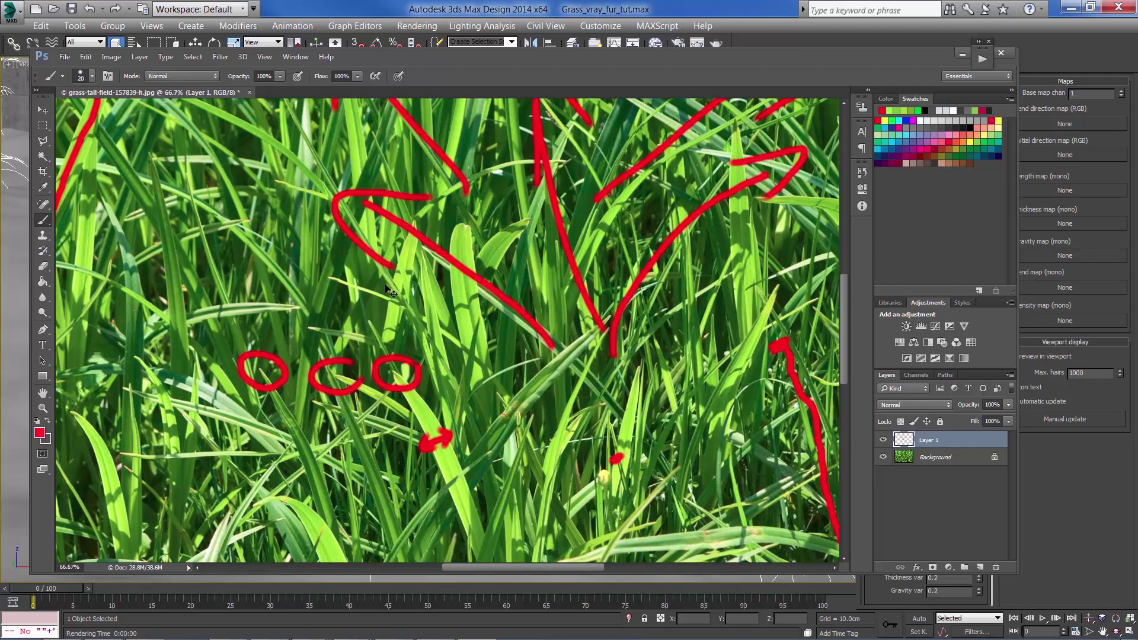
key("ctrl+plus")
key("ctrl+plus")
left_click(509, 293)
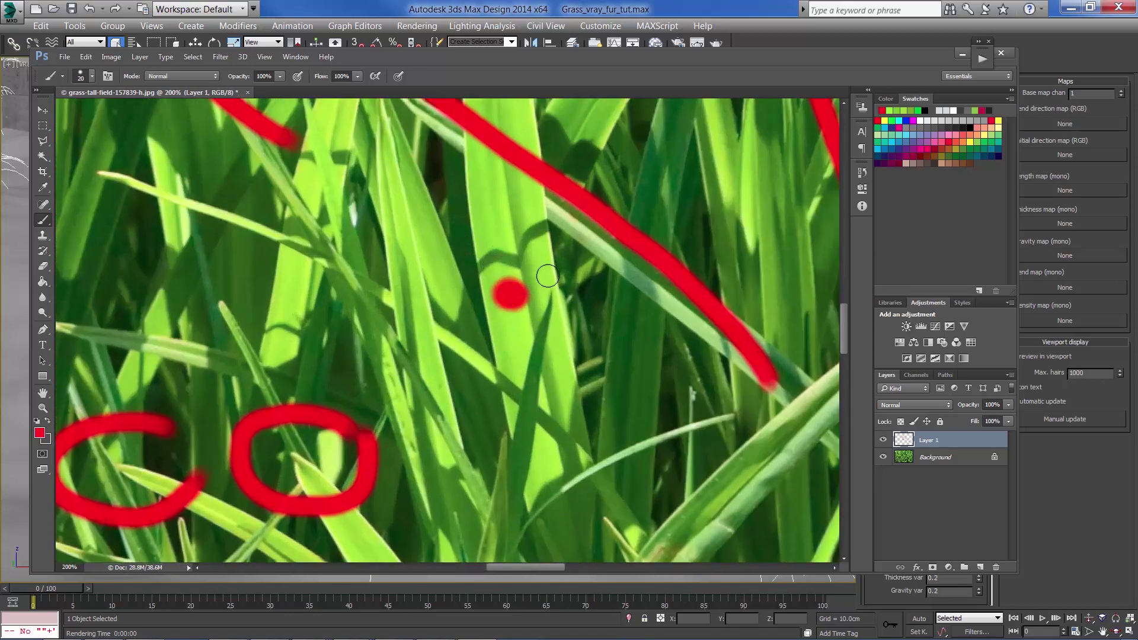
Paint a red sun with rays and a rightward arrow pointing into the blades
mouse_move(305, 208)
left_mouse_down()
mouse_move(326, 190)
mouse_move(385, 277)
left_mouse_up()
left_click_drag(318, 257, 302, 283)
left_click_drag(274, 242, 241, 252)
left_click_drag(298, 175, 295, 190)
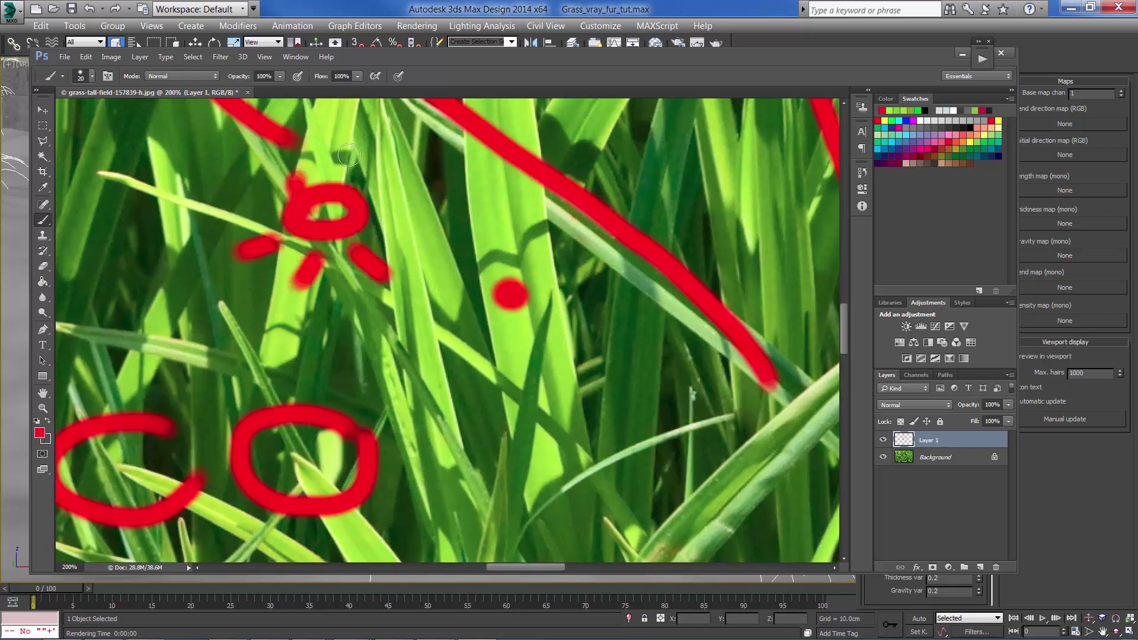
left_click_drag(350, 153, 346, 166)
left_click_drag(400, 168, 389, 185)
left_click_drag(389, 225, 531, 261)
mouse_move(480, 220)
left_mouse_down()
mouse_move(558, 270)
mouse_move(425, 285)
left_mouse_up()
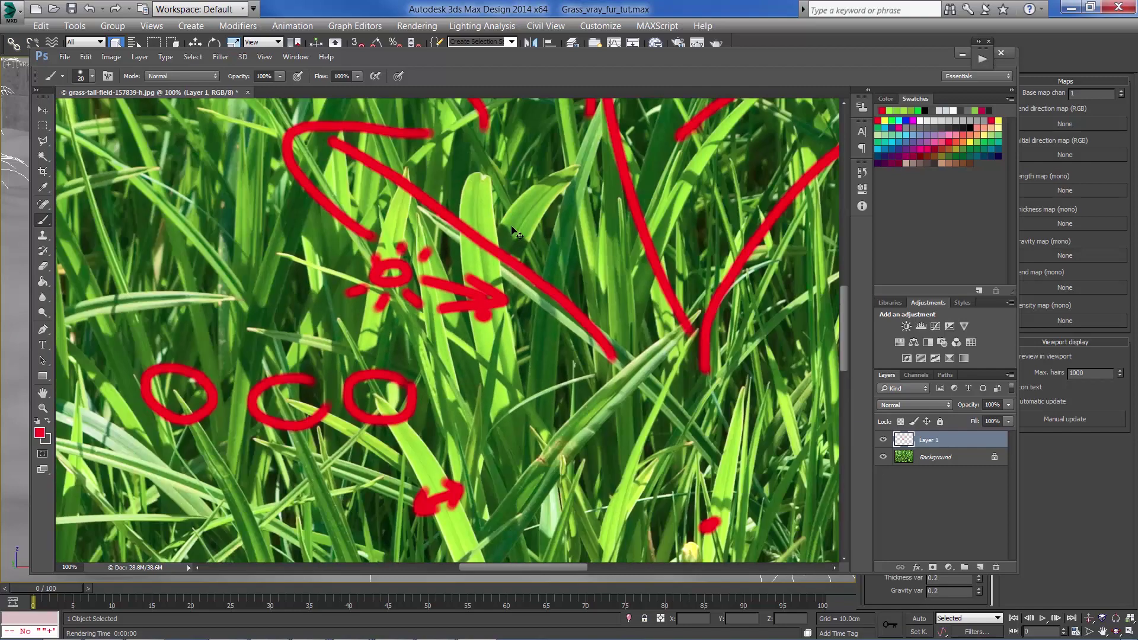
key("ctrl+minus")
key("ctrl+minus")
key("ctrl+minus")
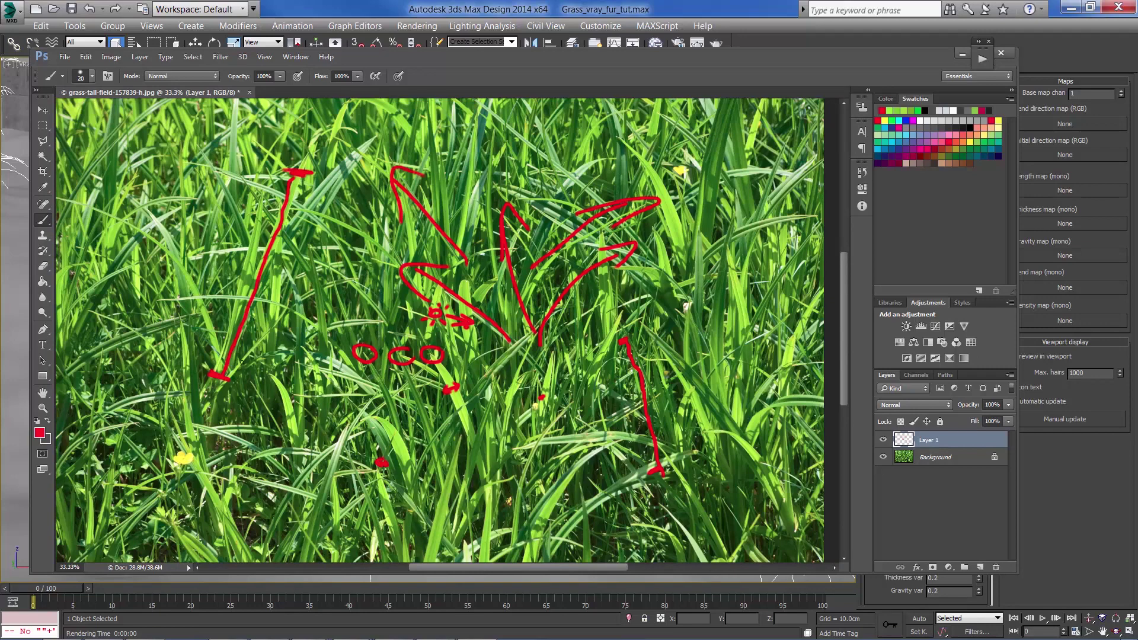
Move Photoshop aside and minimize the V-Ray frame buffer window
left_click_drag(664, 84, 0, 160)
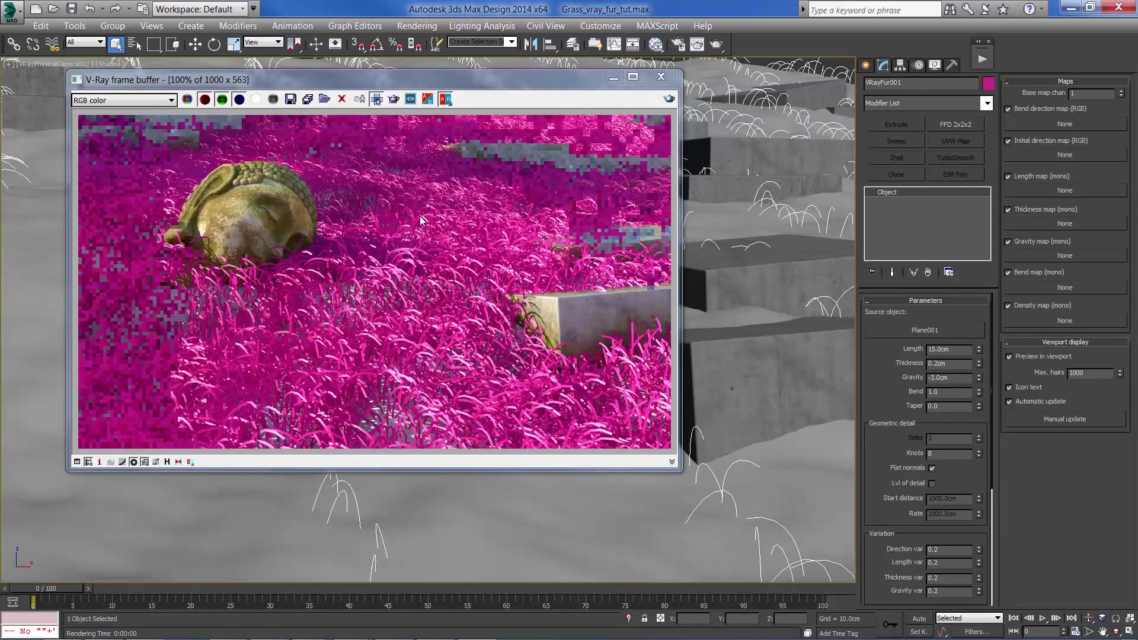
left_click_drag(454, 84, 482, 127)
left_click_drag(626, 126, 659, 134)
left_click(674, 129)
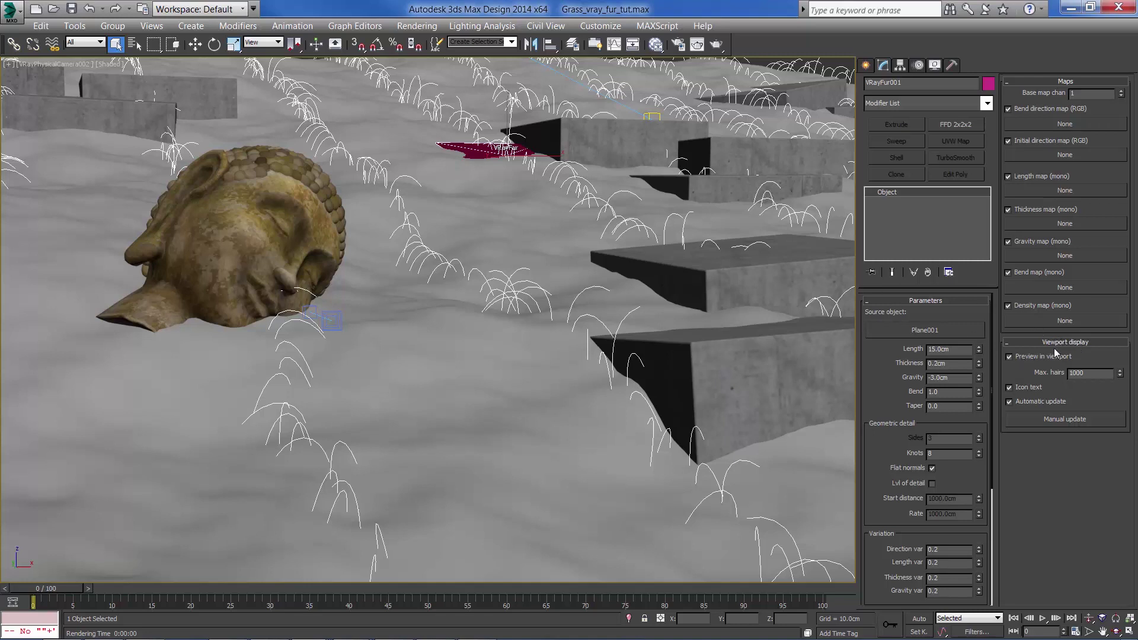
Set VRayFur's viewport display Max. hairs to 5000
double_click(1093, 374)
type("5000")
key("Return")
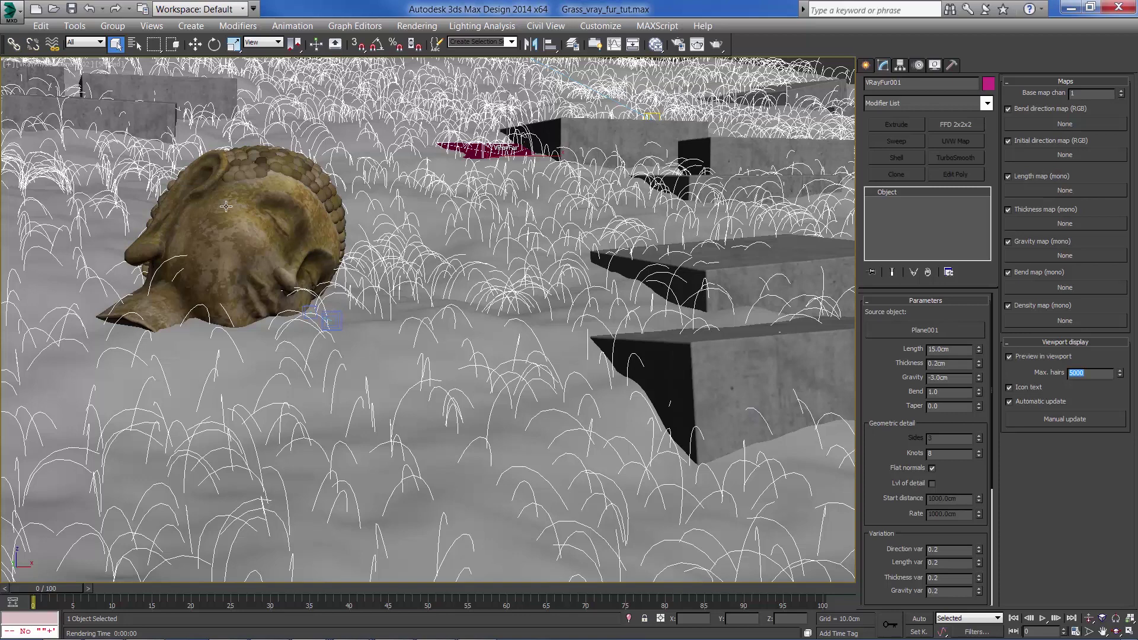
Switch the viewport to VRayPhysicalCamera006 for a close-up of the stone head's ear
left_click(81, 65)
mouse_move(224, 80)
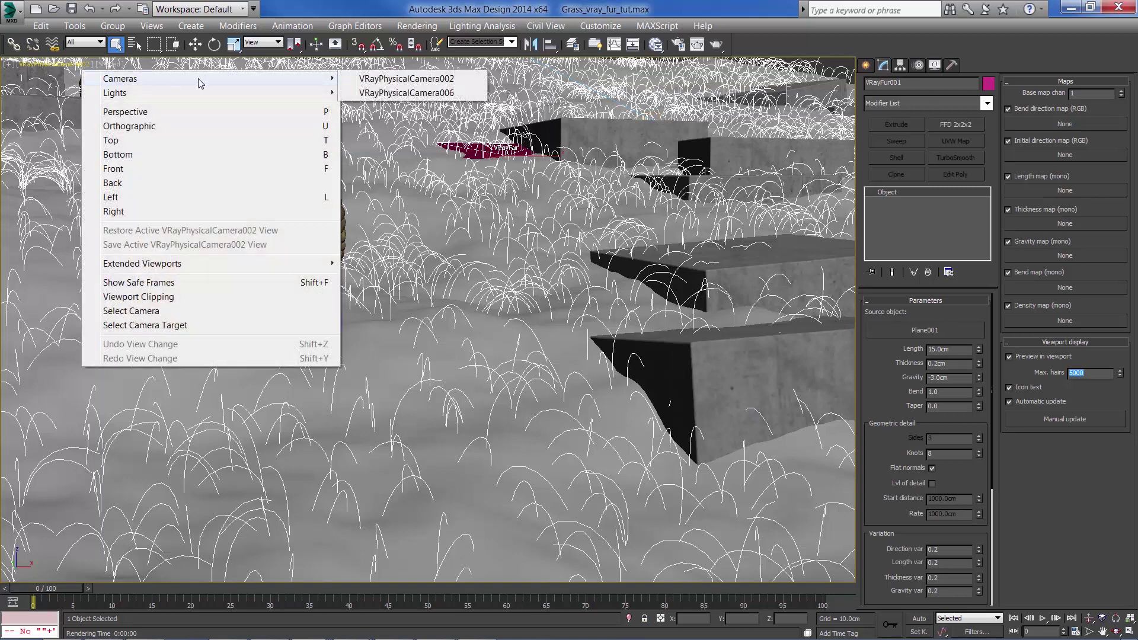
left_click(424, 95)
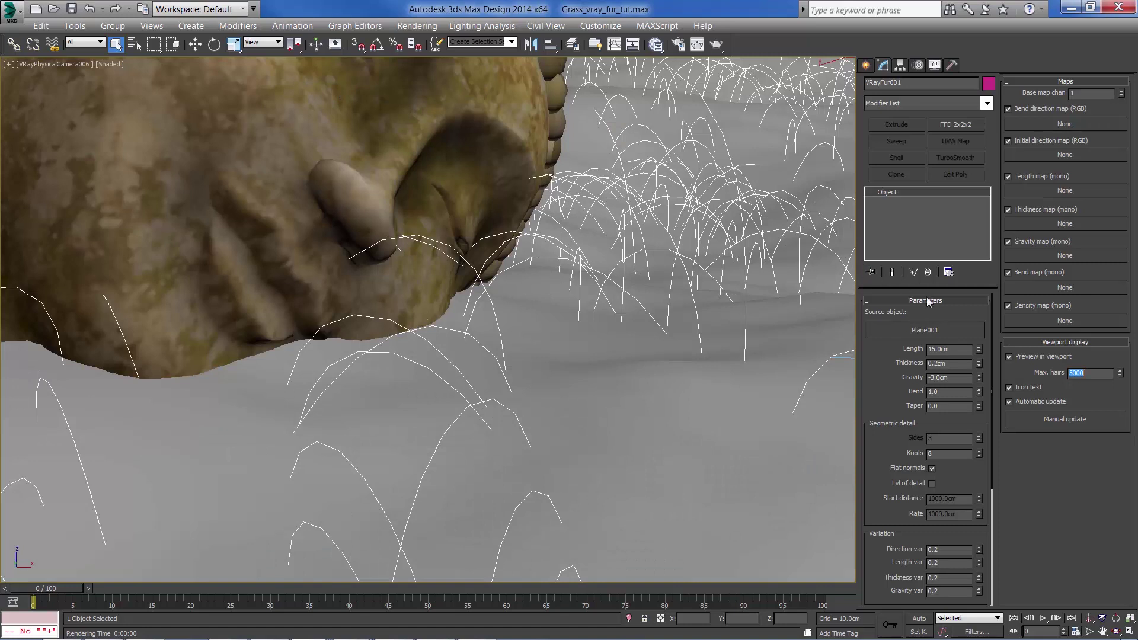
left_click_drag(881, 359, 893, 346)
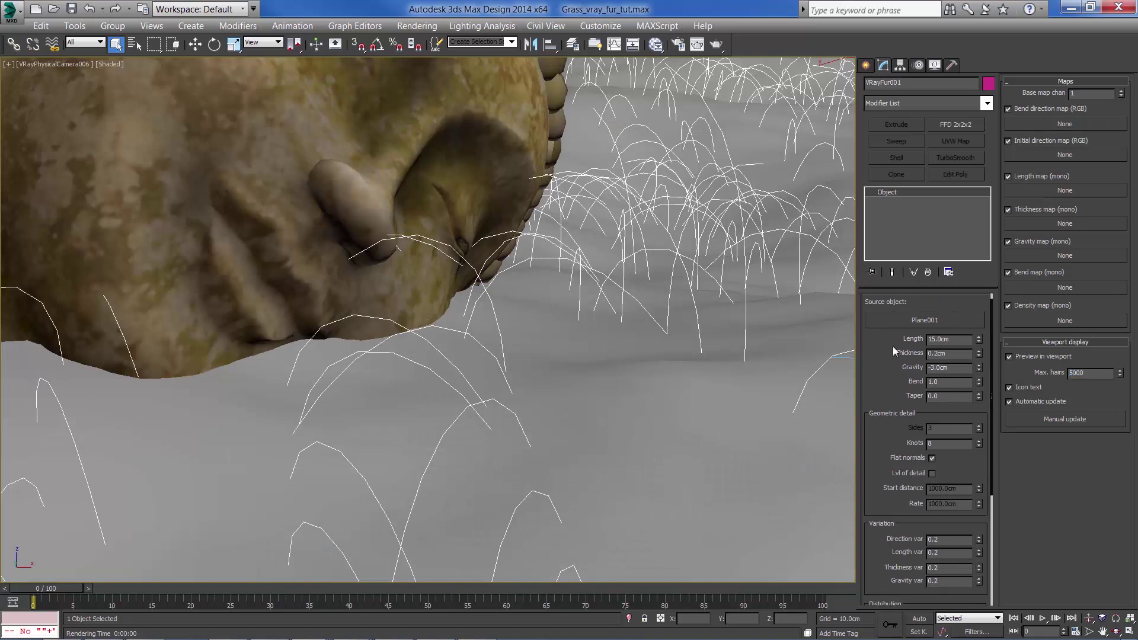
In the Slate Material Editor, create a VRayMtl node and show its parameters
left_click(656, 45)
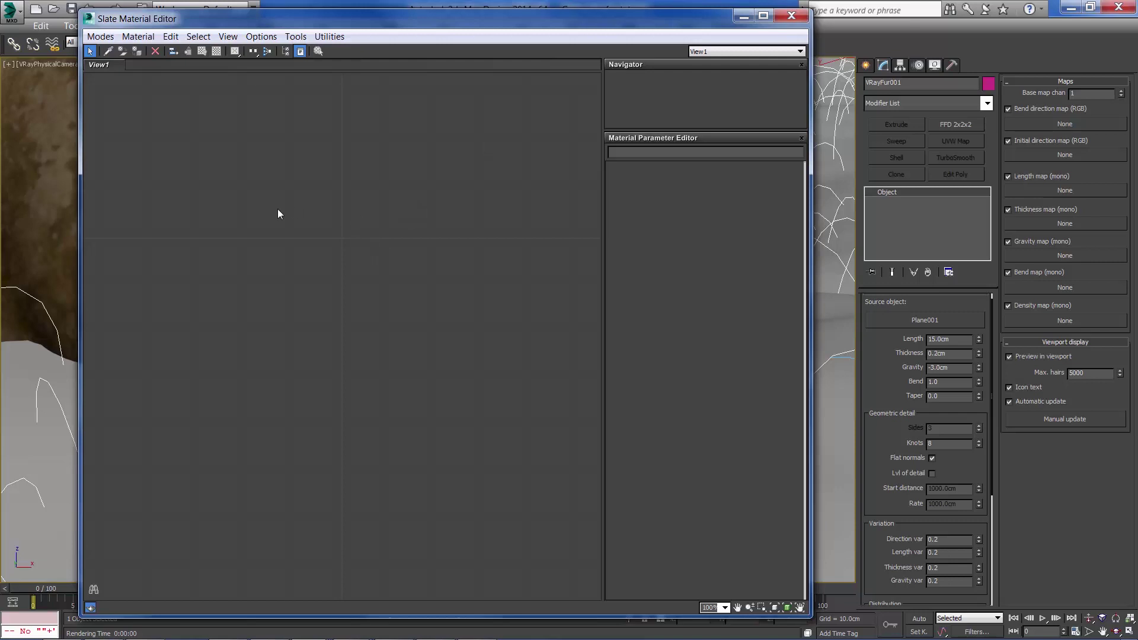
right_click(287, 248)
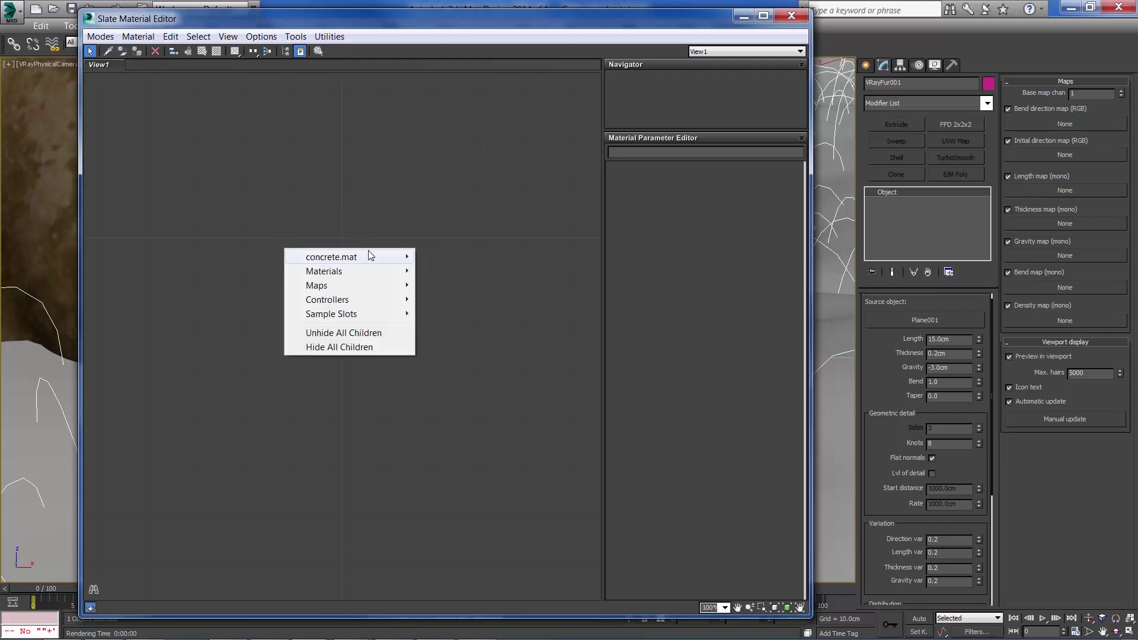
mouse_move(367, 271)
mouse_move(237, 288)
left_click(88, 419)
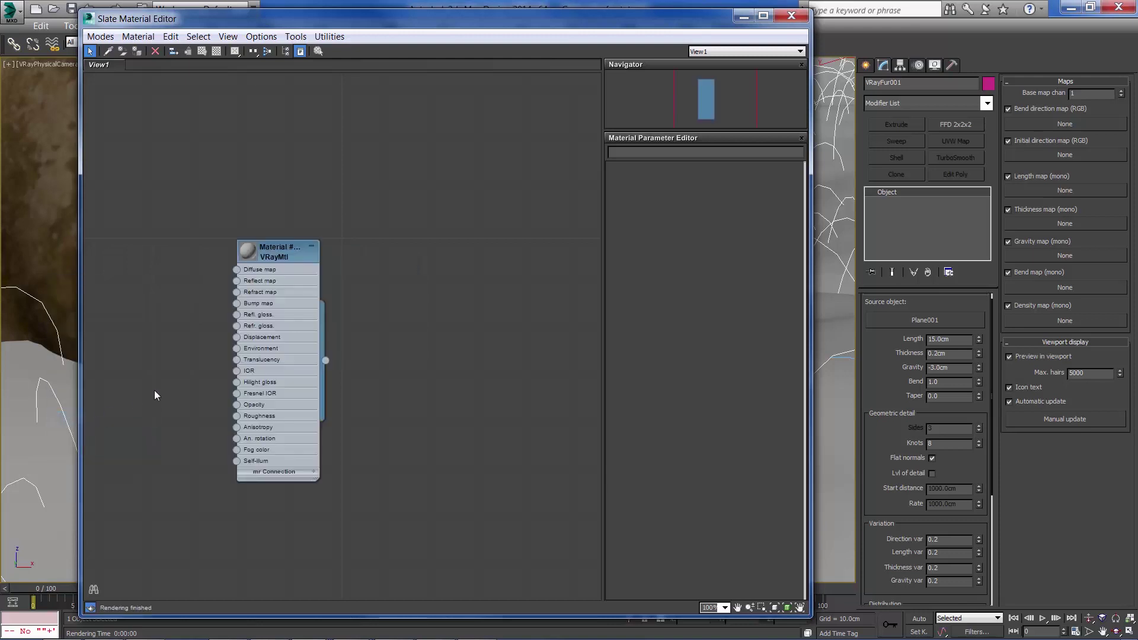
left_click_drag(294, 256, 376, 246)
double_click(362, 235)
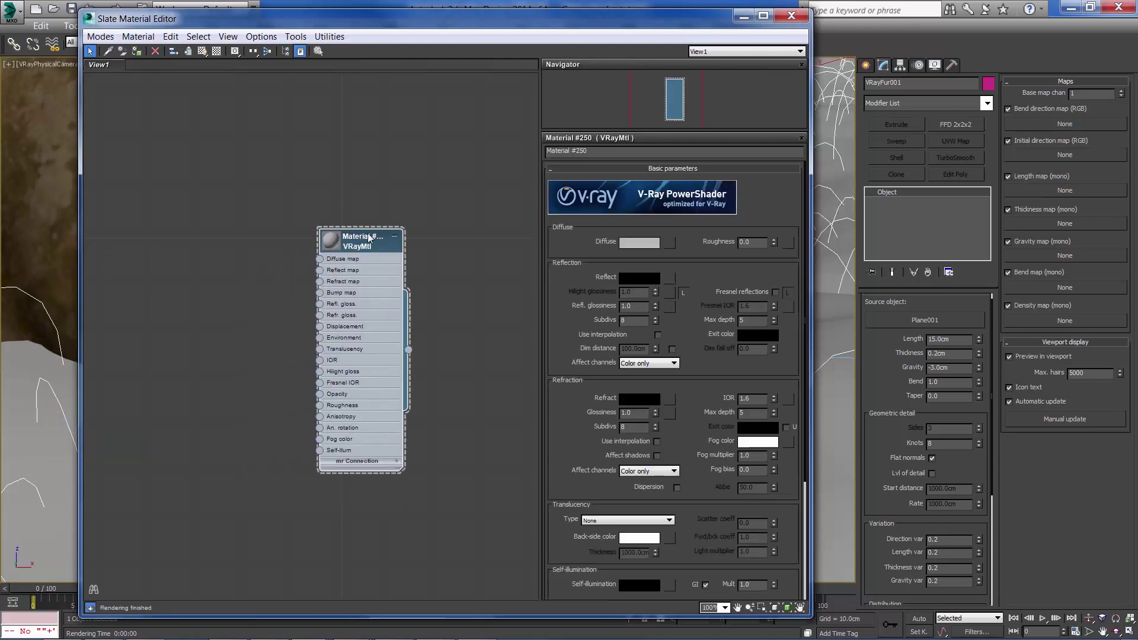
Set the VRayMtl's Diffuse colour to a deep saturated green
left_click(639, 243)
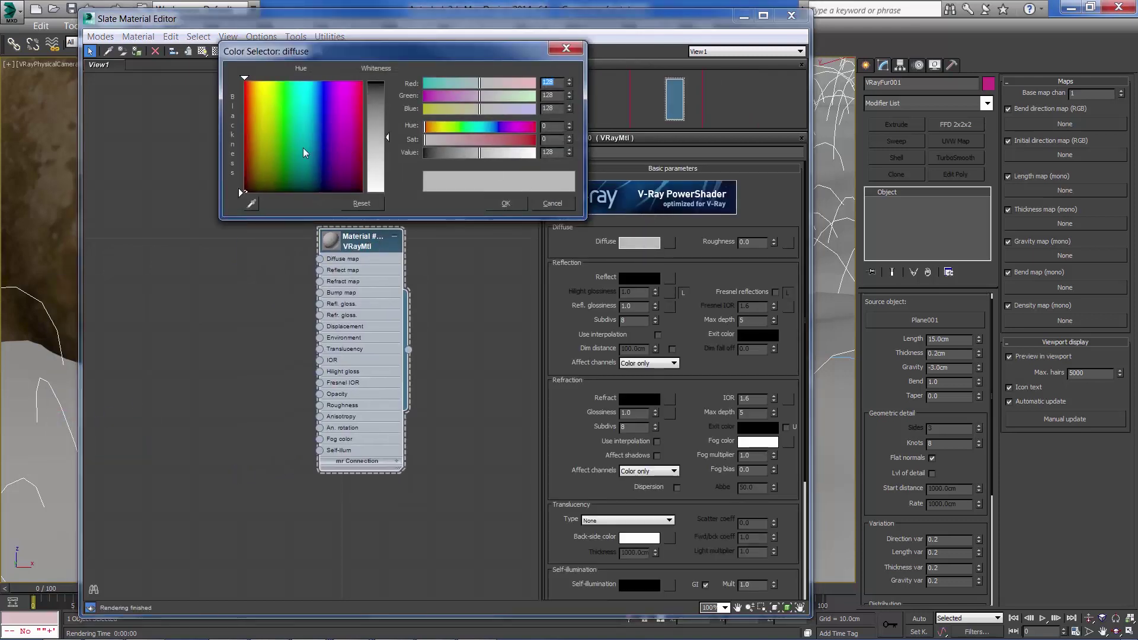
left_click(281, 155)
left_click_drag(280, 155, 285, 160)
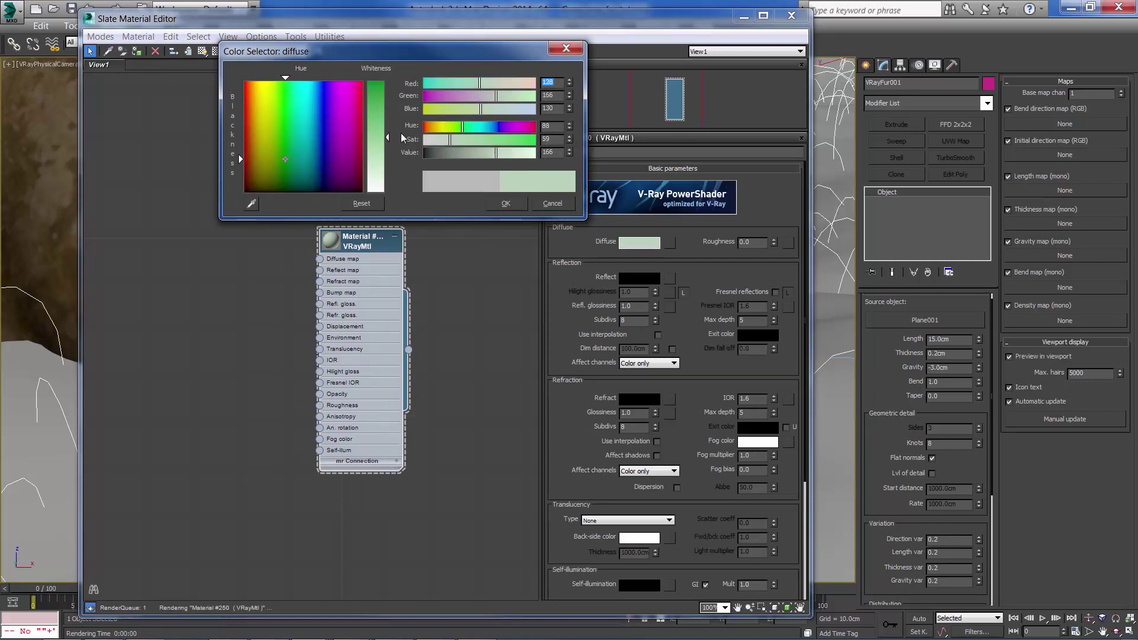
left_click_drag(380, 114, 380, 94)
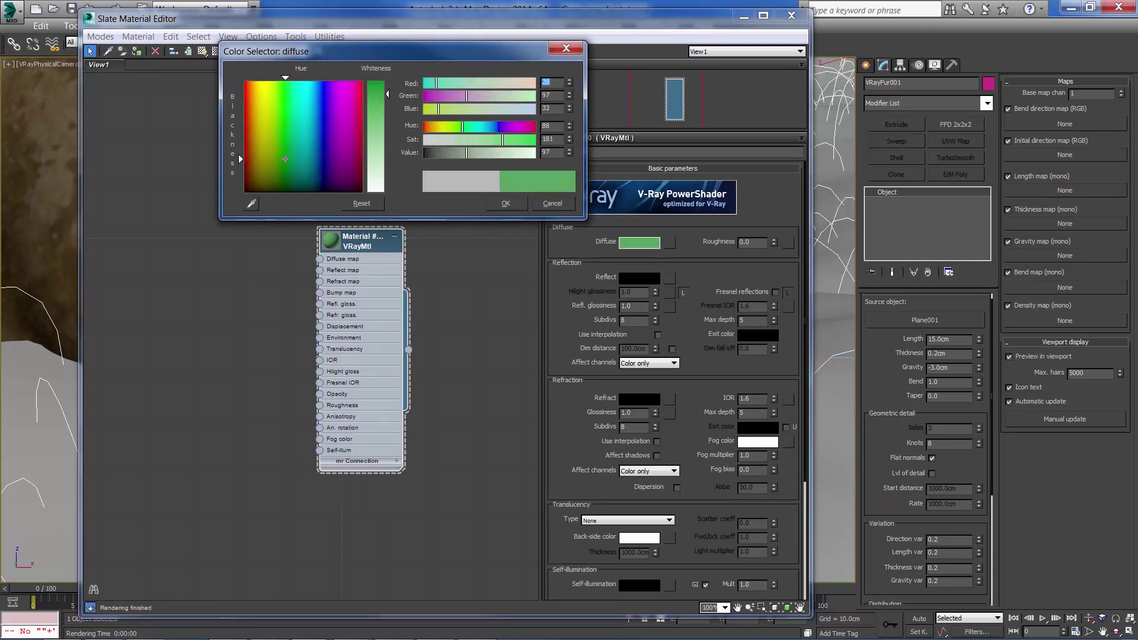
left_click(505, 203)
Assign the green Material #250 to the selected grass fur
left_click_drag(202, 18, 383, 50)
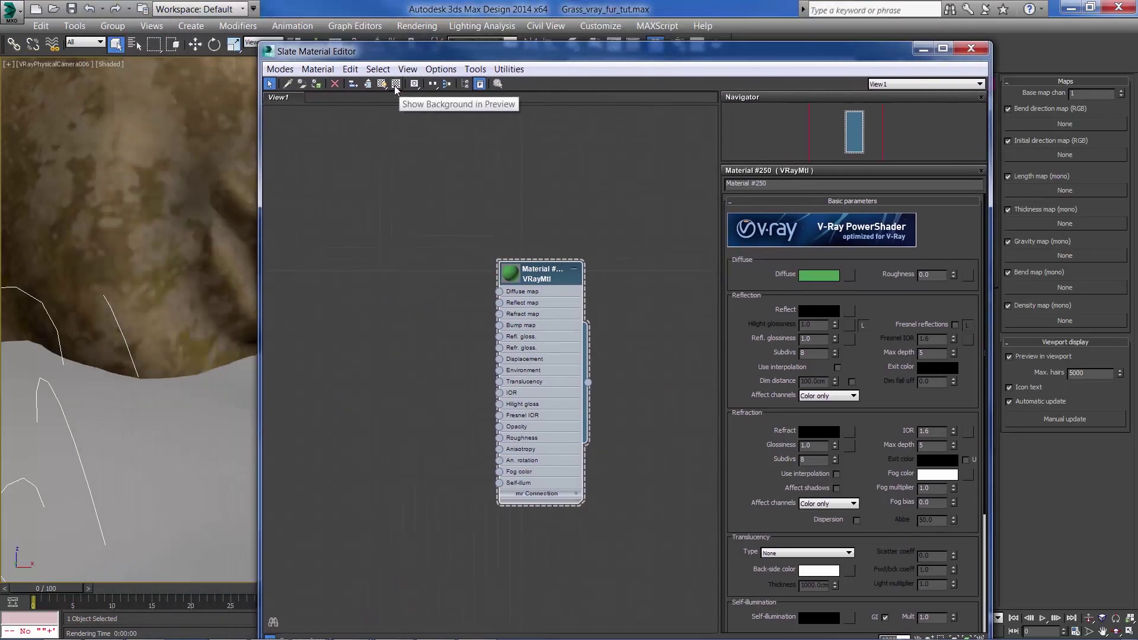
left_click(315, 83)
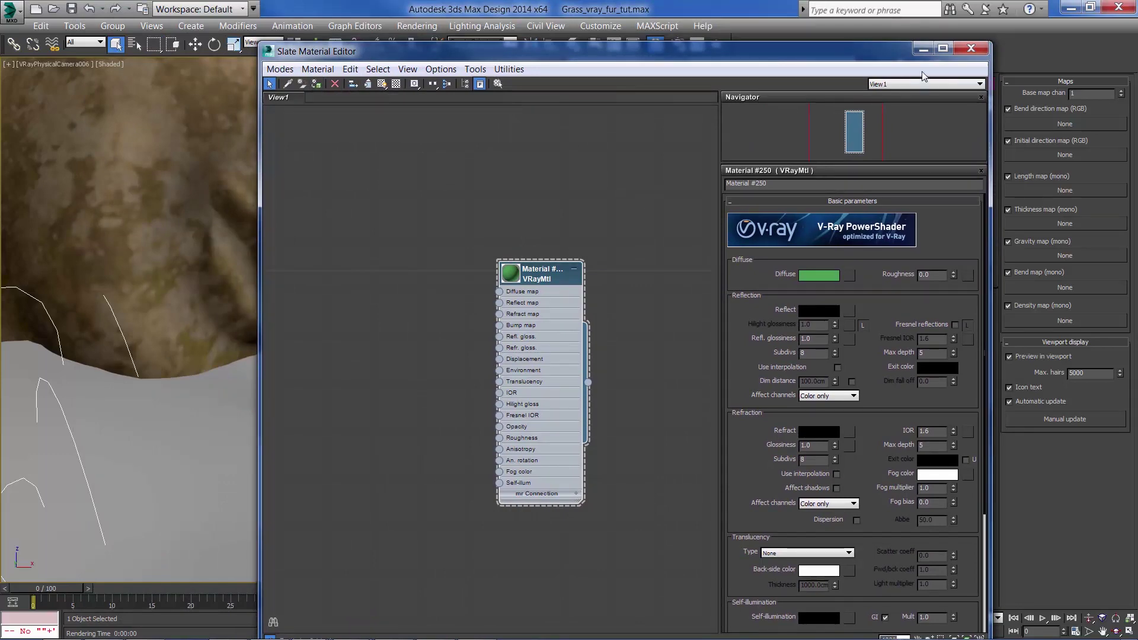
left_click(923, 49)
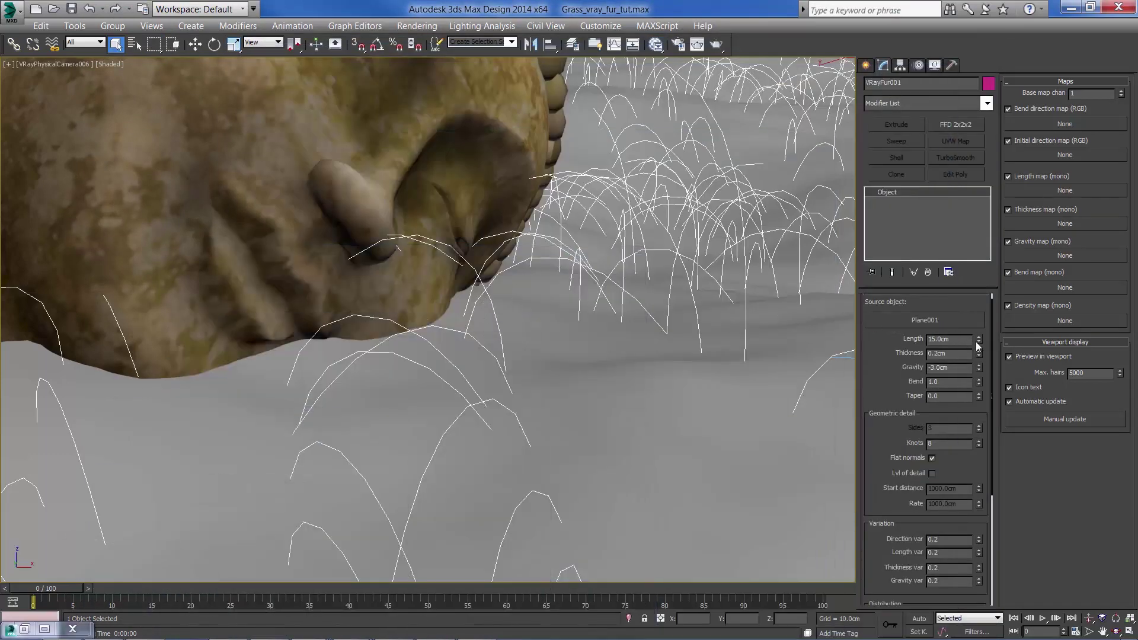
mouse_move(980, 342)
left_mouse_down()
mouse_move(981, 375)
mouse_move(980, 343)
left_mouse_up()
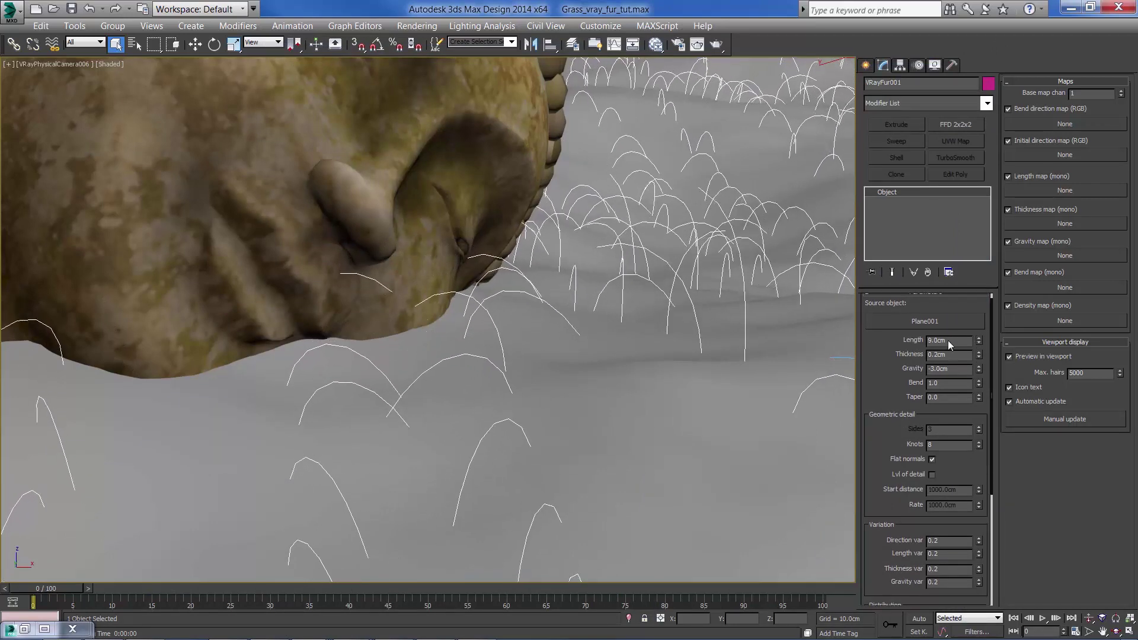
double_click(956, 341)
type("6")
key("Return")
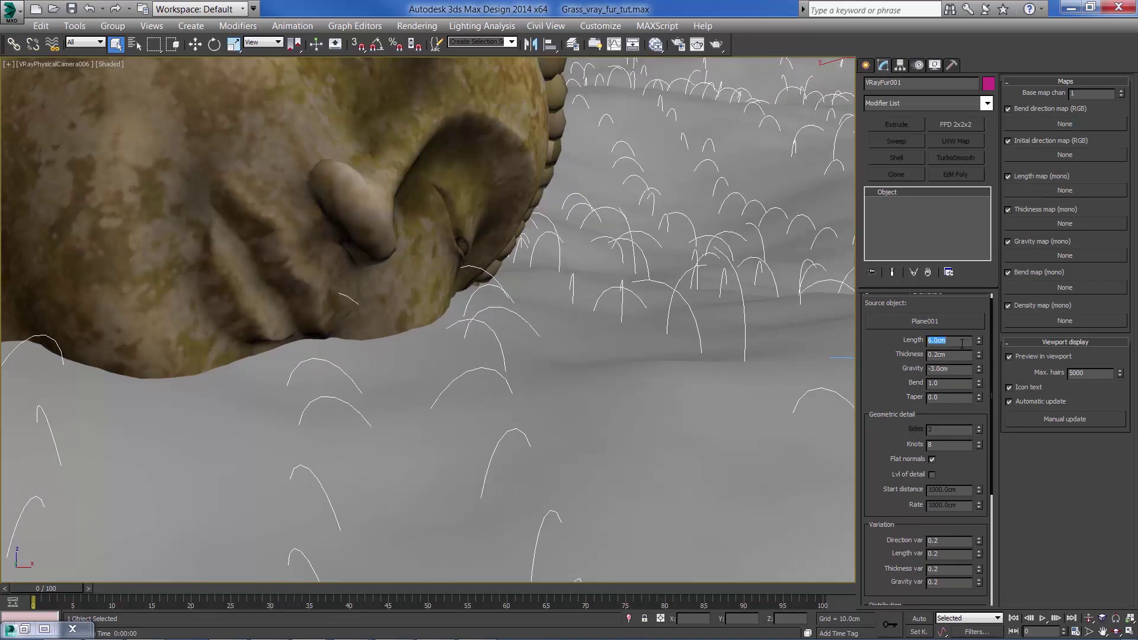
type("4")
key("Return")
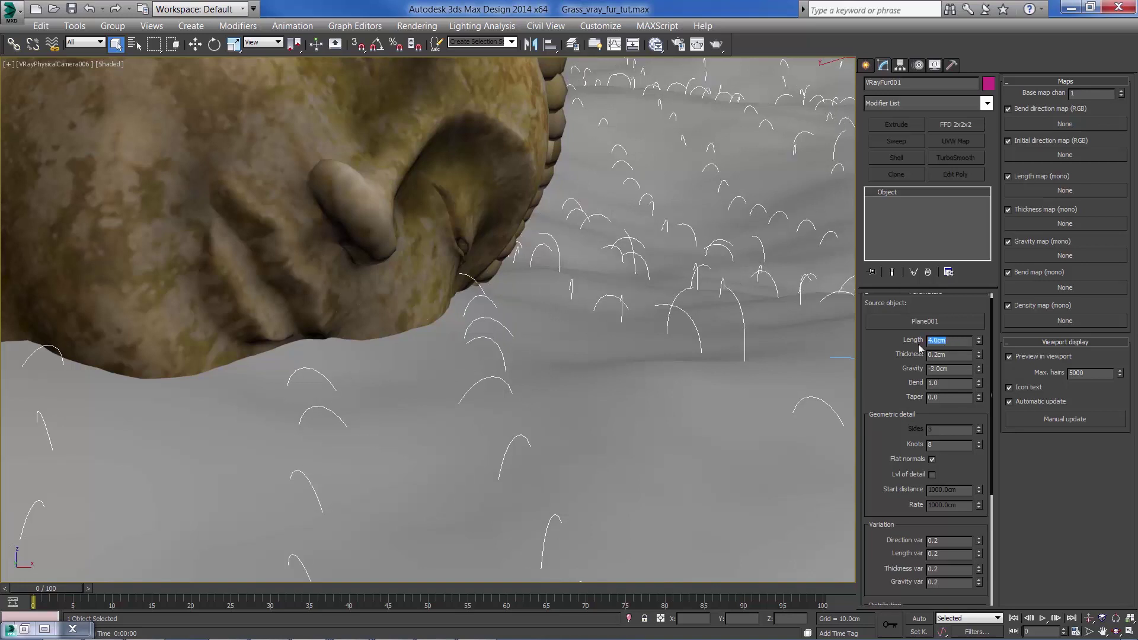
left_click_drag(888, 357, 889, 349)
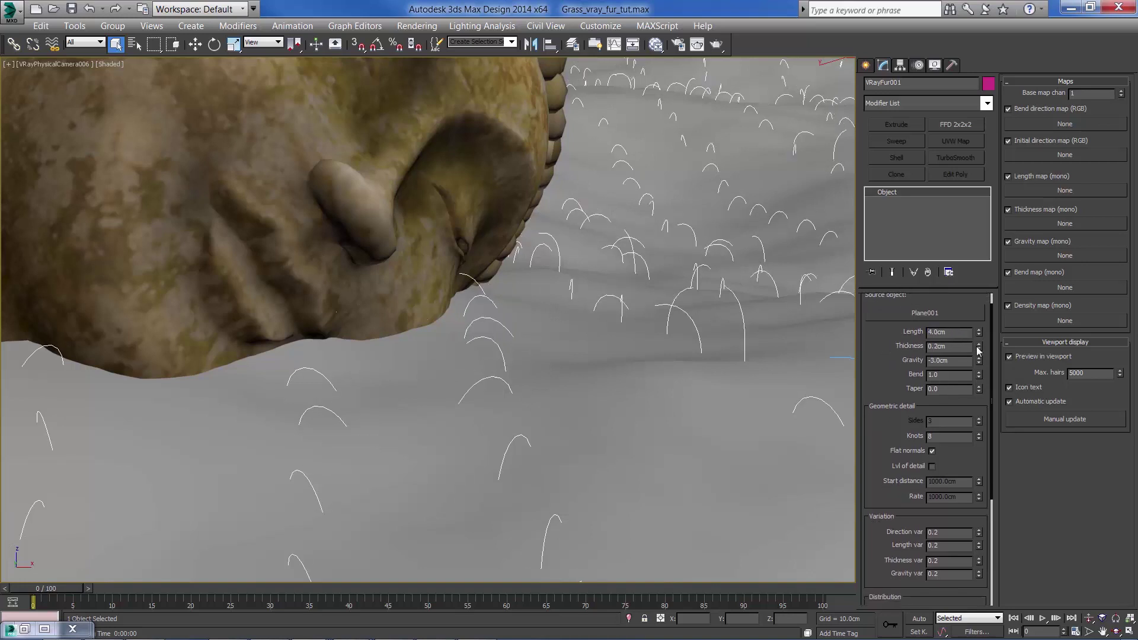
double_click(949, 348)
scroll(928, 366, "down", 1)
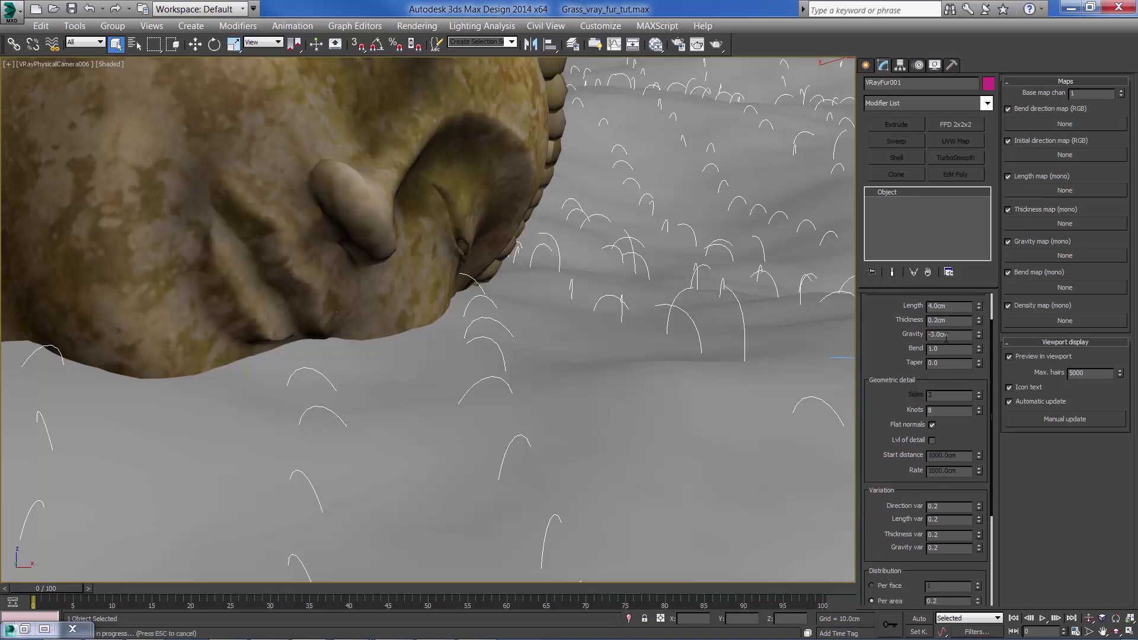
mouse_move(979, 348)
left_mouse_down()
mouse_move(983, 274)
mouse_move(971, 370)
left_mouse_up()
double_click(958, 350)
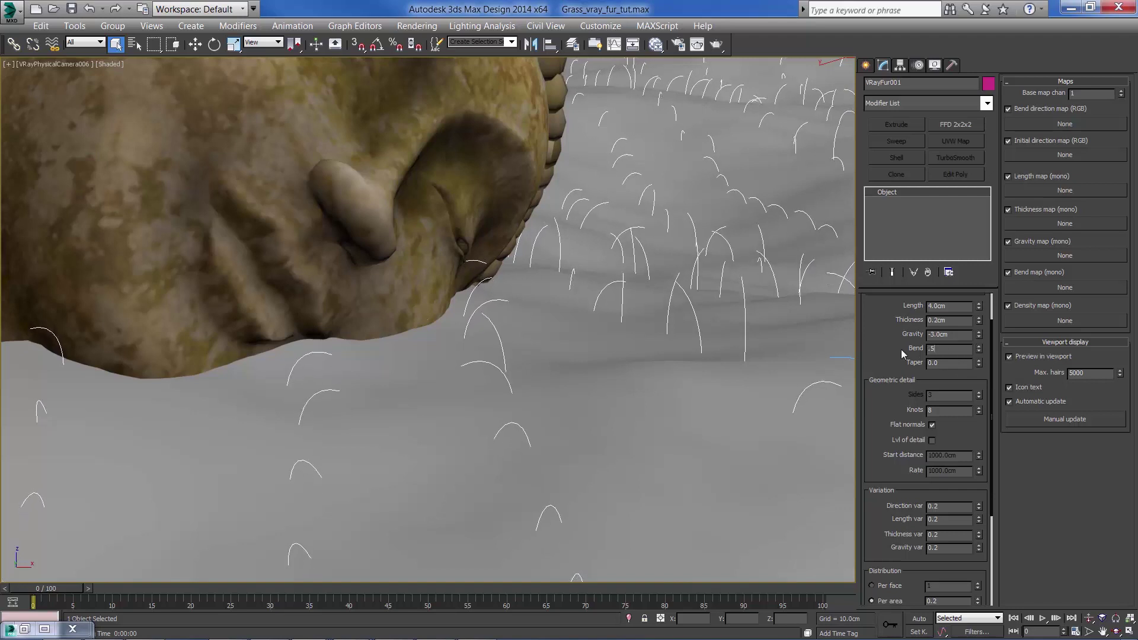
key("Return")
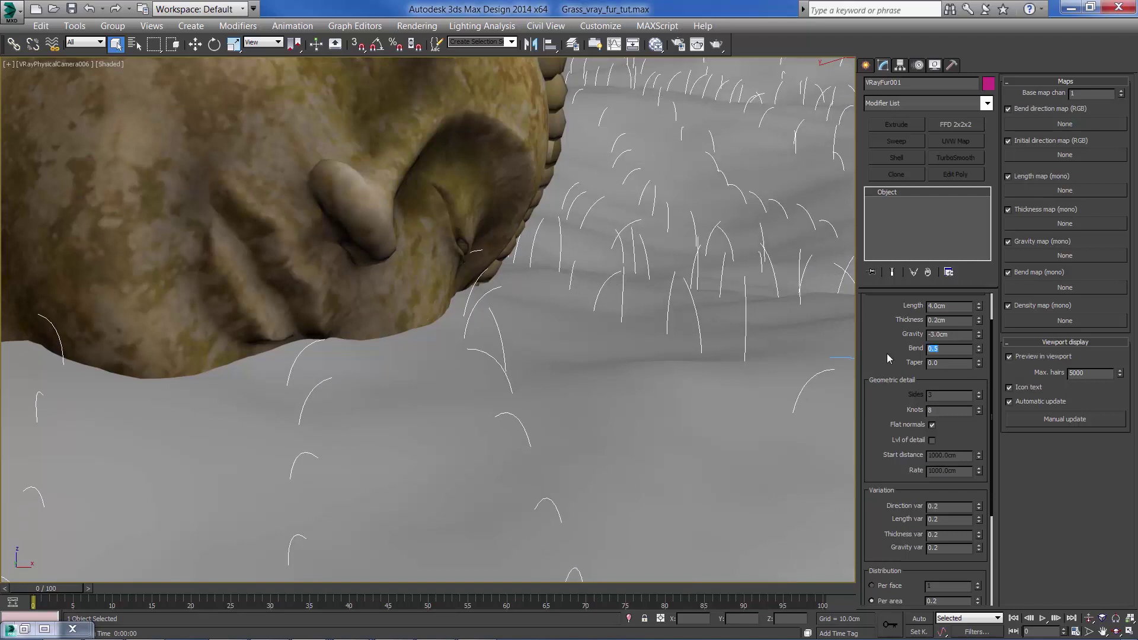
left_click_drag(887, 353, 891, 338)
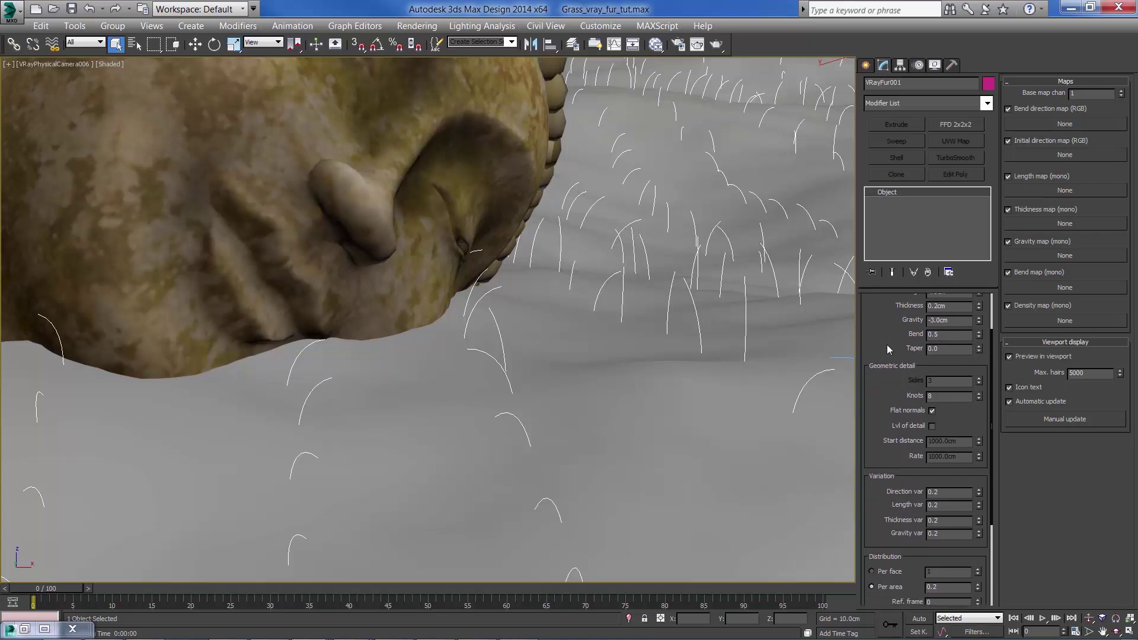
left_click_drag(891, 345, 893, 389)
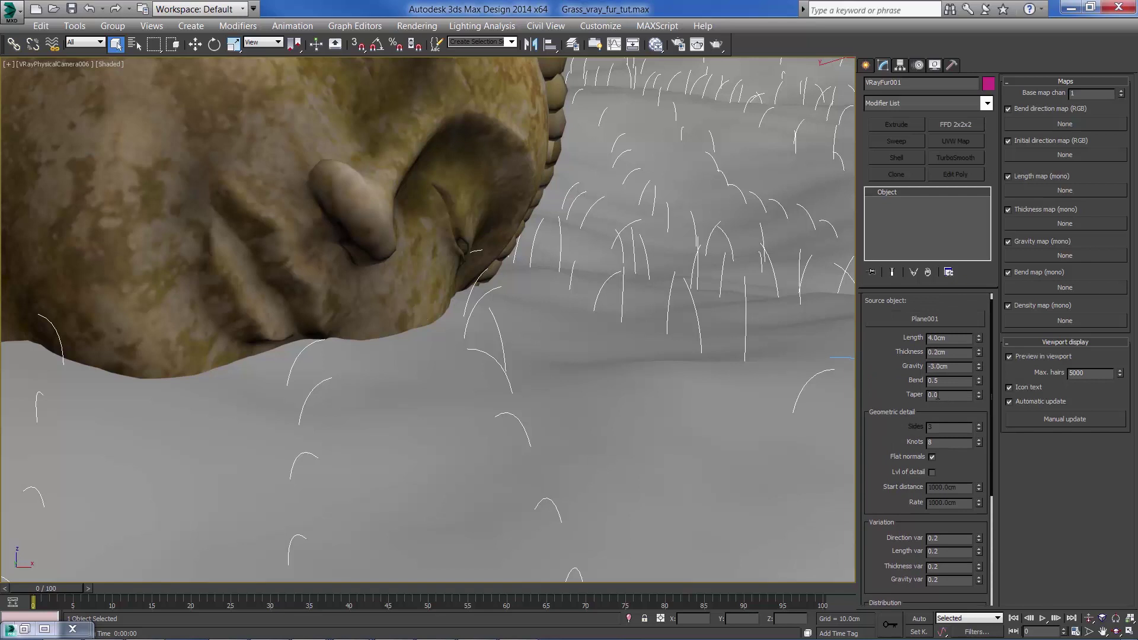
double_click(937, 396)
key("alt+Tab")
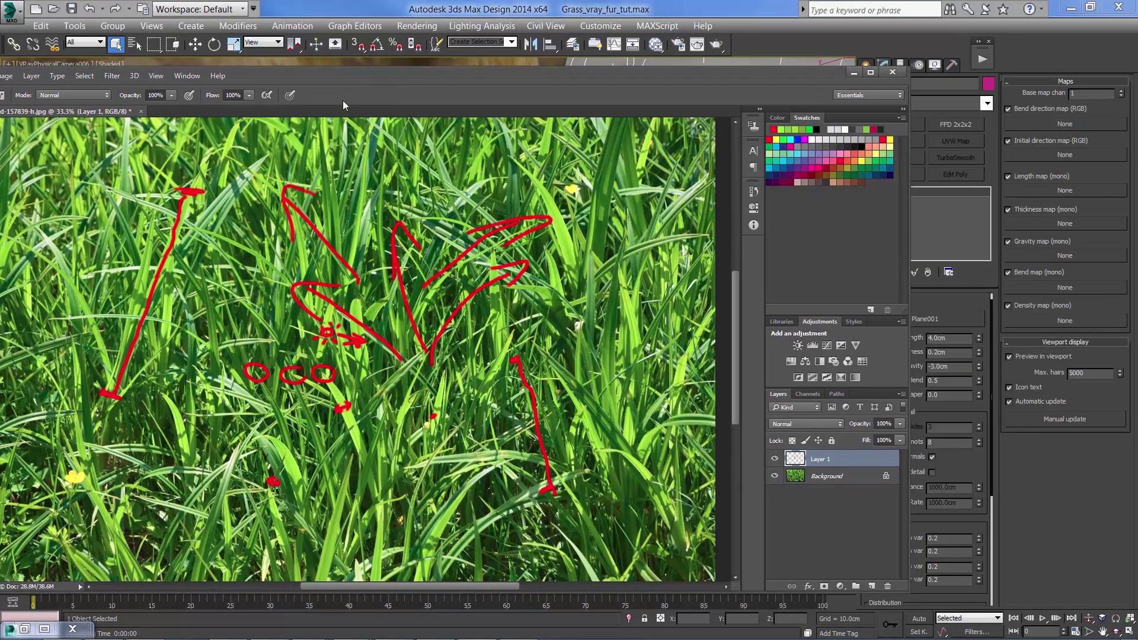
key("alt+Tab")
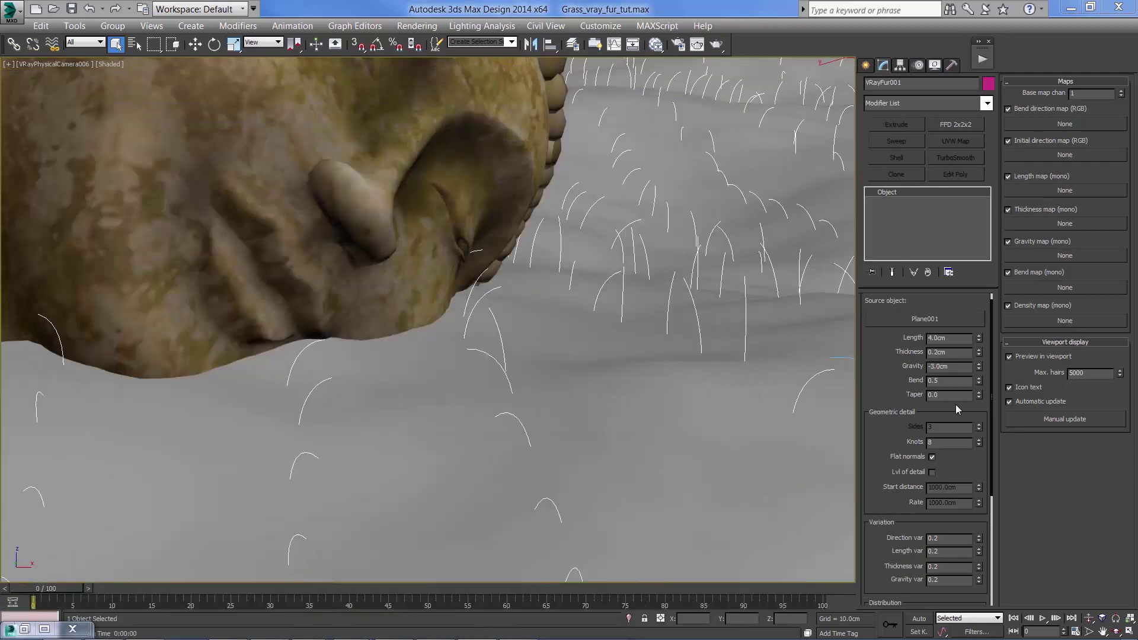
Raise the grass fur Taper to 1.0
left_click_drag(979, 393, 975, 384)
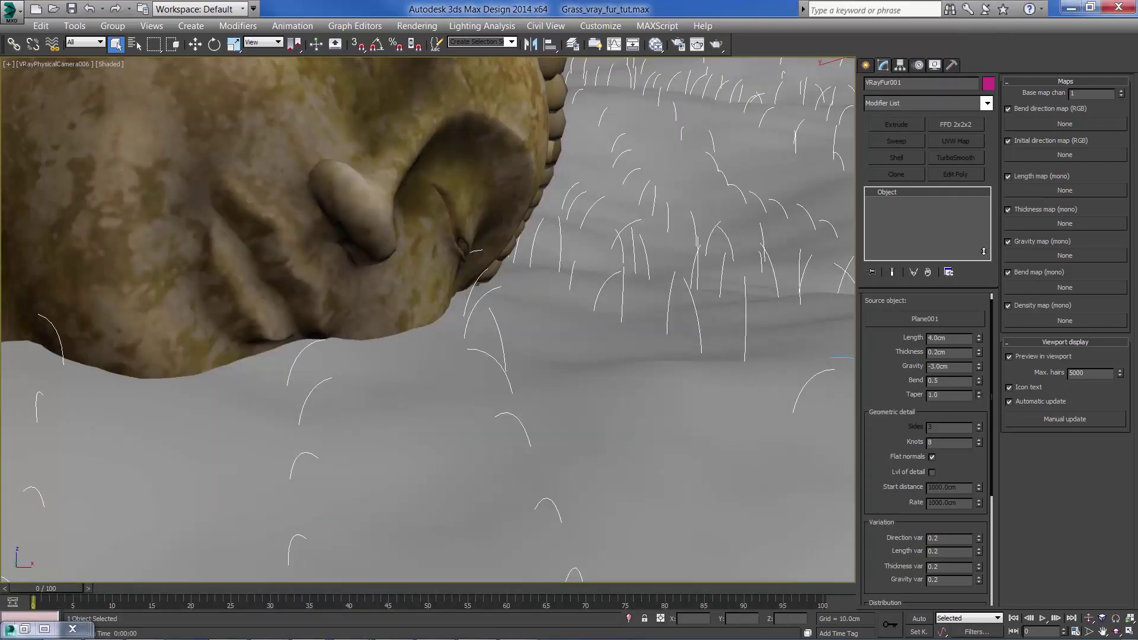
left_click_drag(893, 384, 896, 311)
scroll(878, 358, "down", 2)
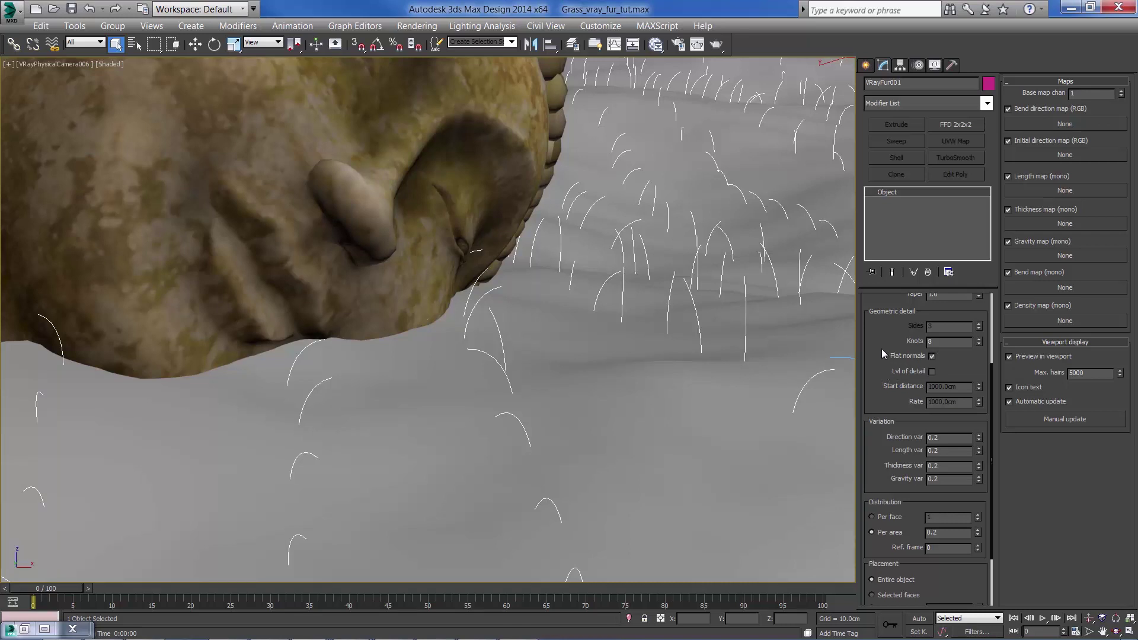
left_click_drag(878, 353, 872, 289)
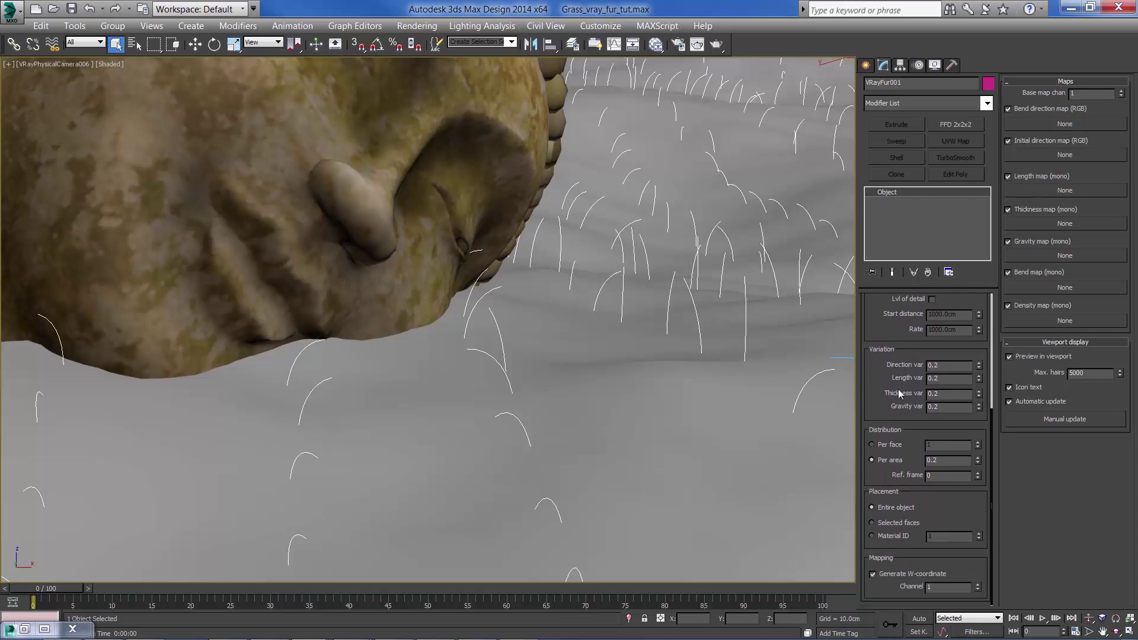
Set the fur Direction variation to 1 and Length variation to 0.5
mouse_move(978, 365)
left_mouse_down()
mouse_move(983, 330)
mouse_move(974, 384)
mouse_move(978, 362)
left_mouse_up()
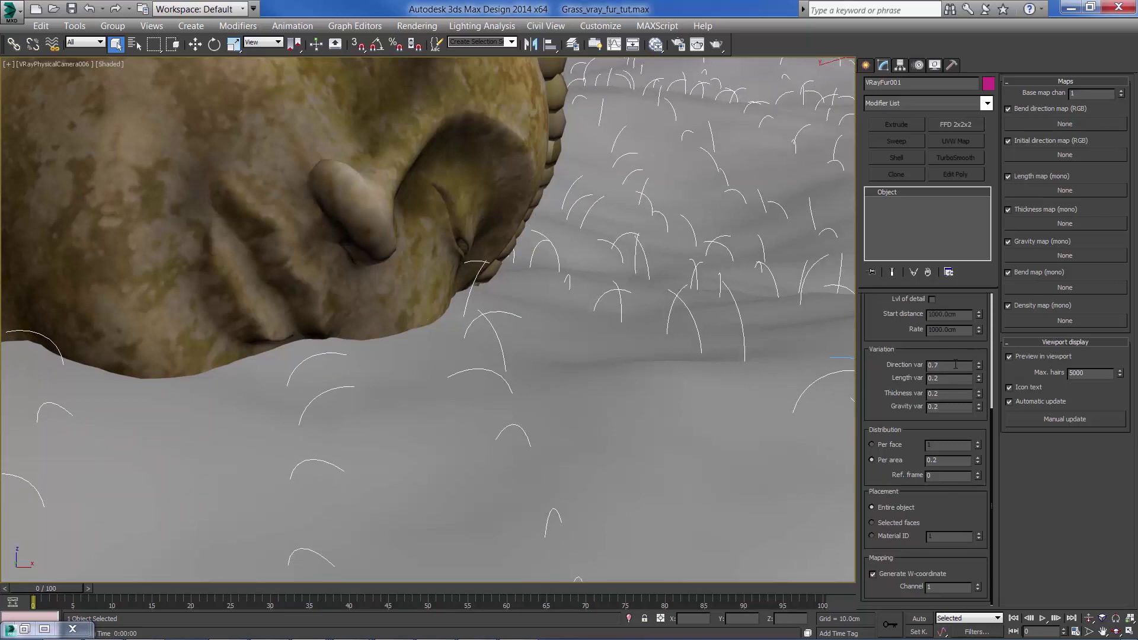
double_click(938, 365)
type("1")
key("Return")
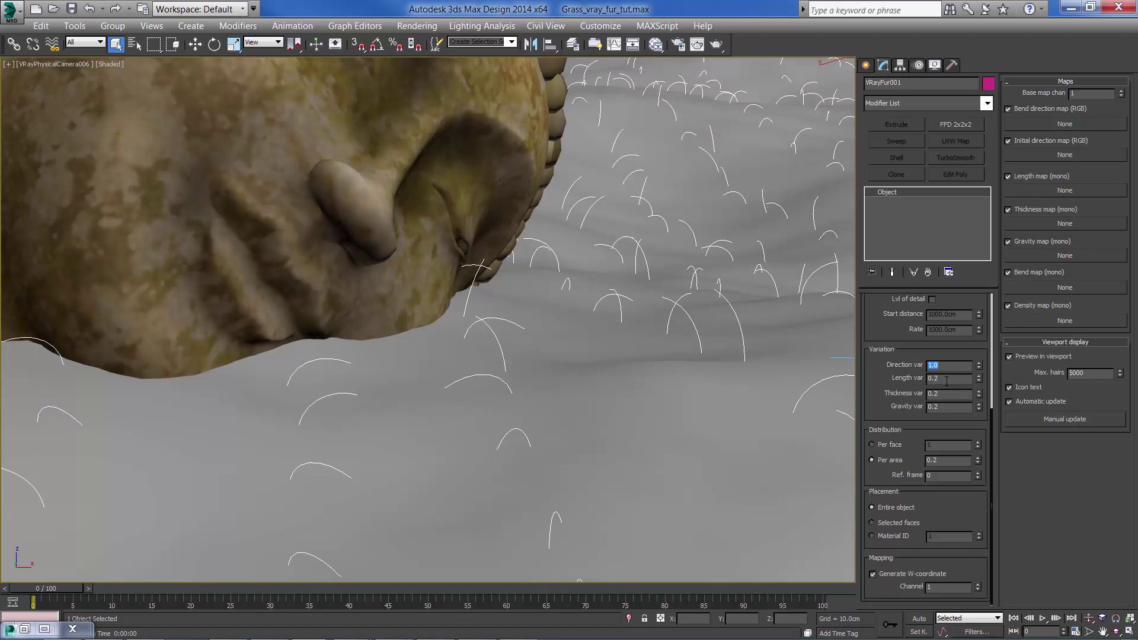
left_click_drag(953, 381, 932, 381)
type("0.5")
key("Return")
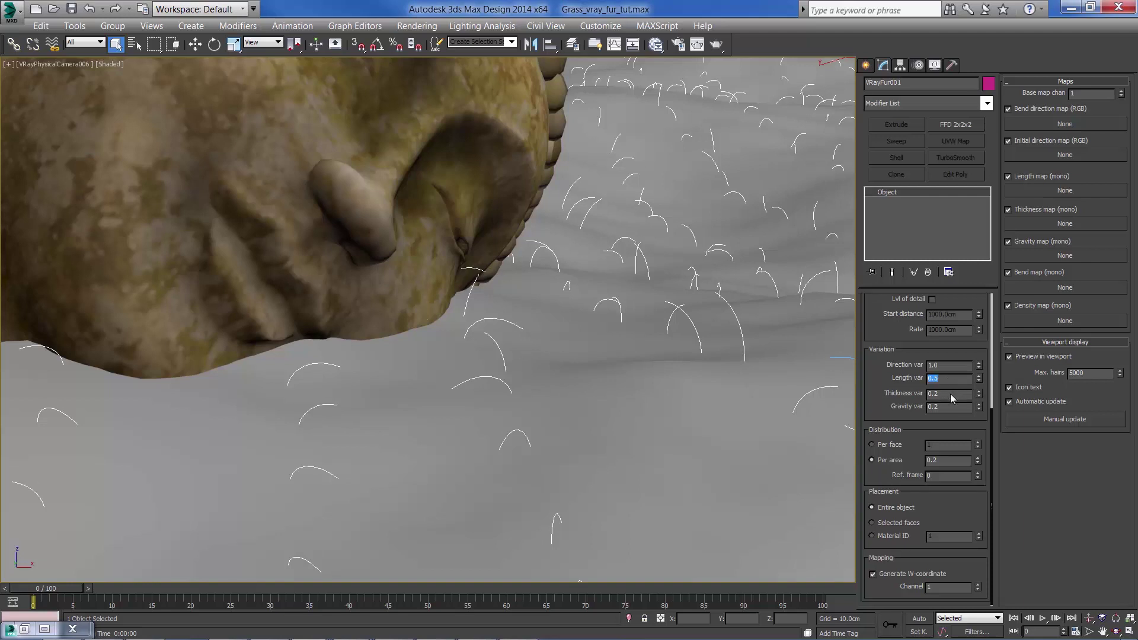
Set Thickness variation to 0.5 and change Length variation to 1.0
left_click_drag(952, 396, 931, 390)
type("1")
key("Return")
type("0.5")
key("Return")
double_click(952, 379)
type("1")
key("Return")
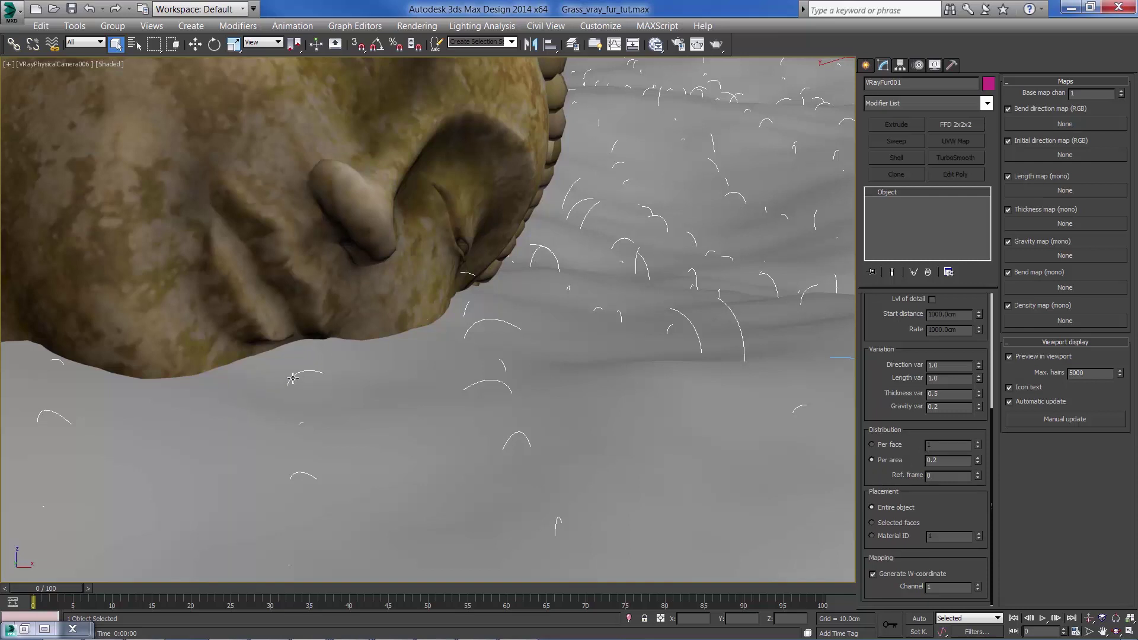
Start and stop a test render, then set fur Thickness to 0.1cm
left_click(716, 44)
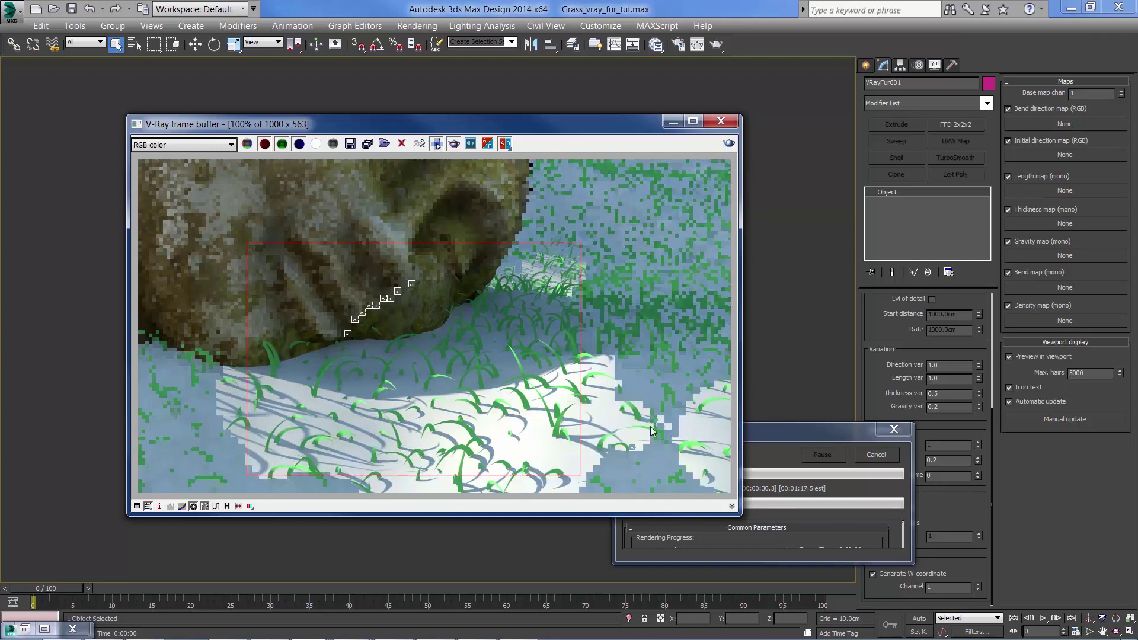
key("Escape")
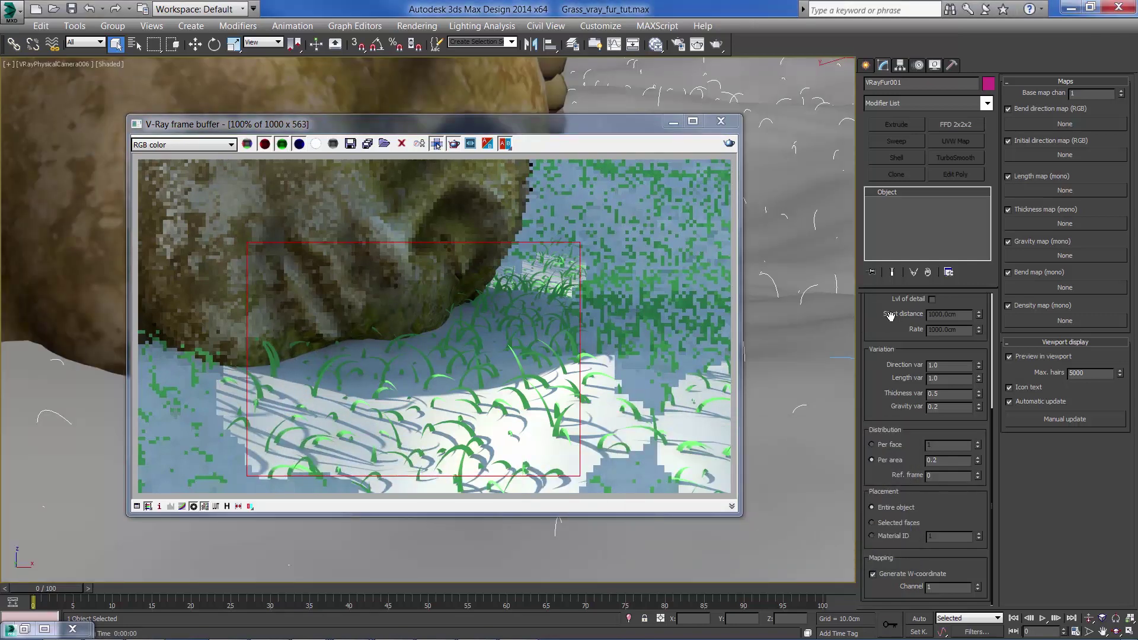
scroll(892, 320, "up", 6)
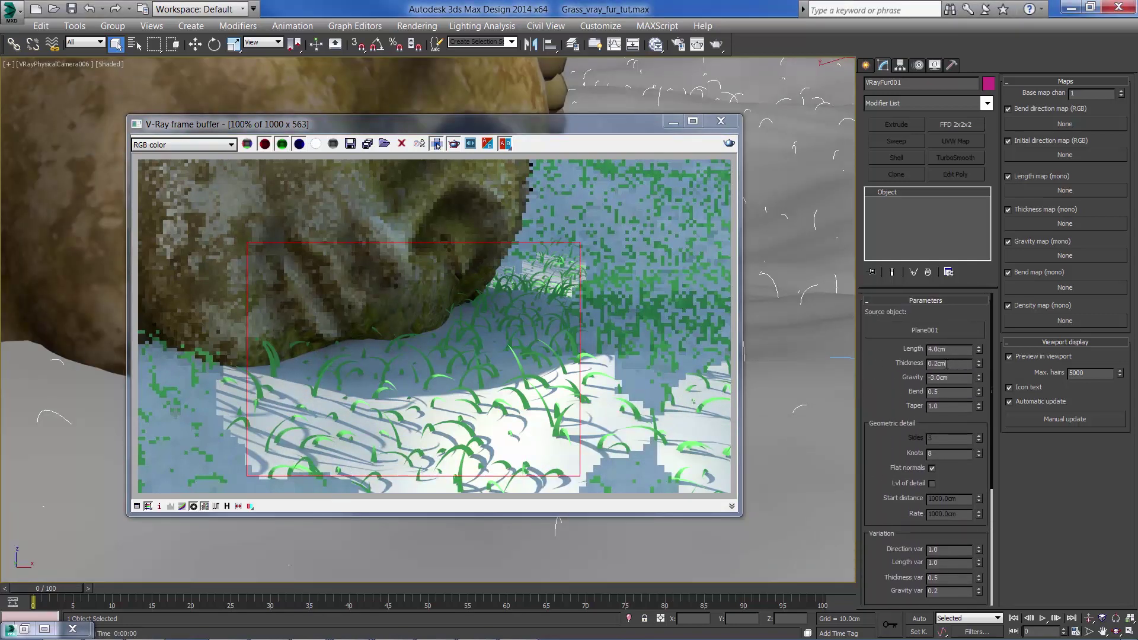
left_click_drag(945, 365, 902, 362)
type("0.1")
key("Return")
Lower the grass fur Bend to 0.3
left_click_drag(892, 395, 894, 379)
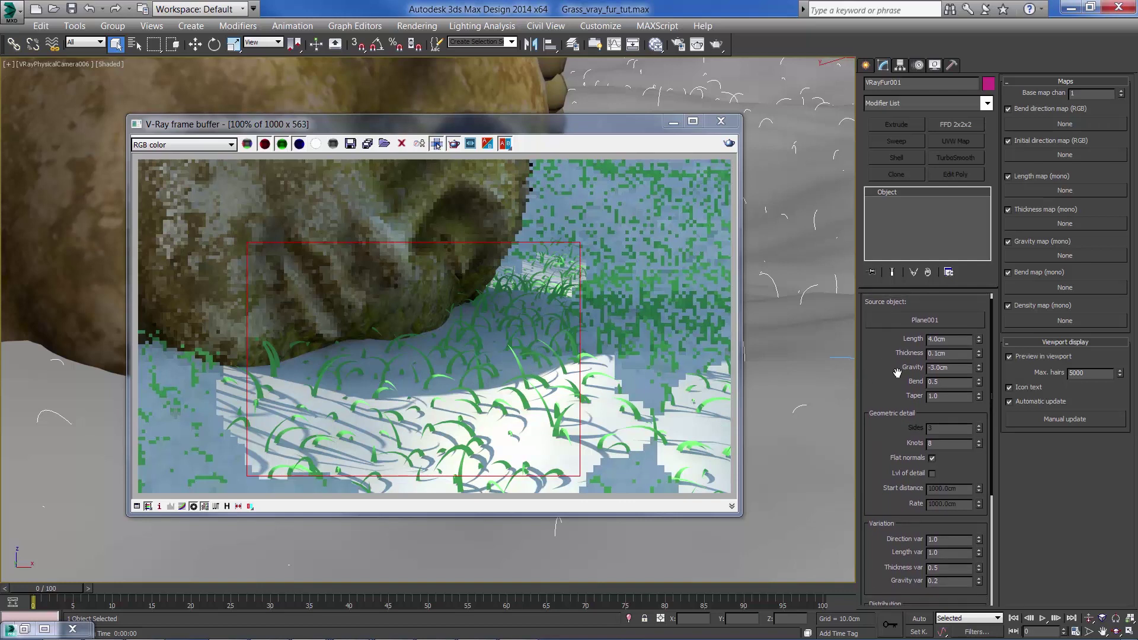
mouse_move(888, 375)
left_mouse_down()
mouse_move(896, 350)
mouse_move(897, 367)
left_mouse_up()
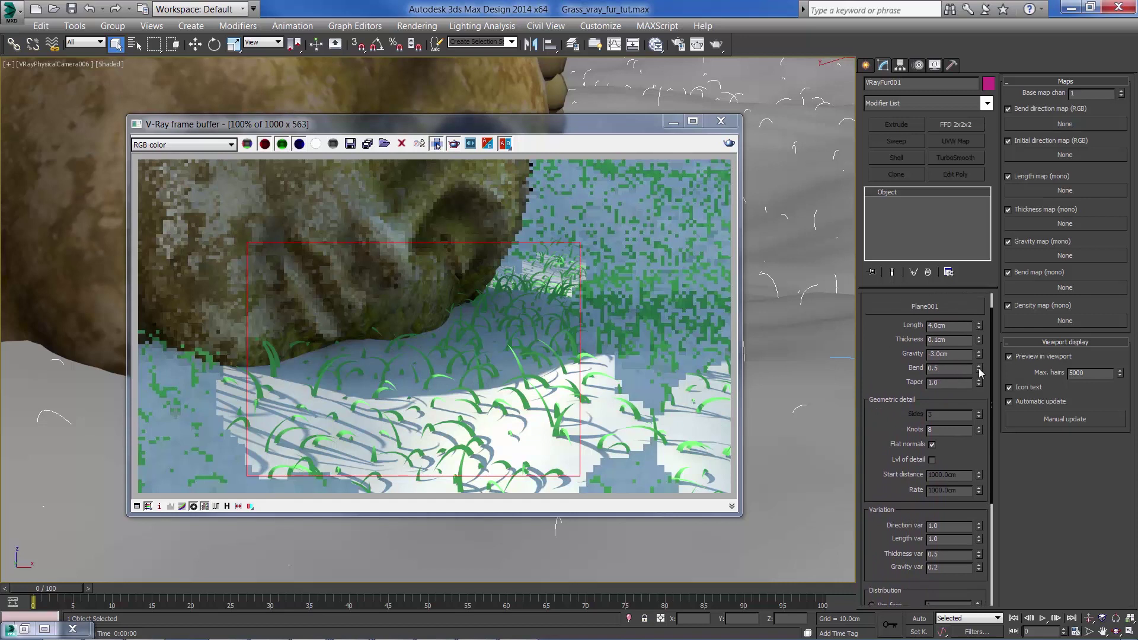
left_click_drag(980, 372, 976, 377)
type(".3")
key("Return")
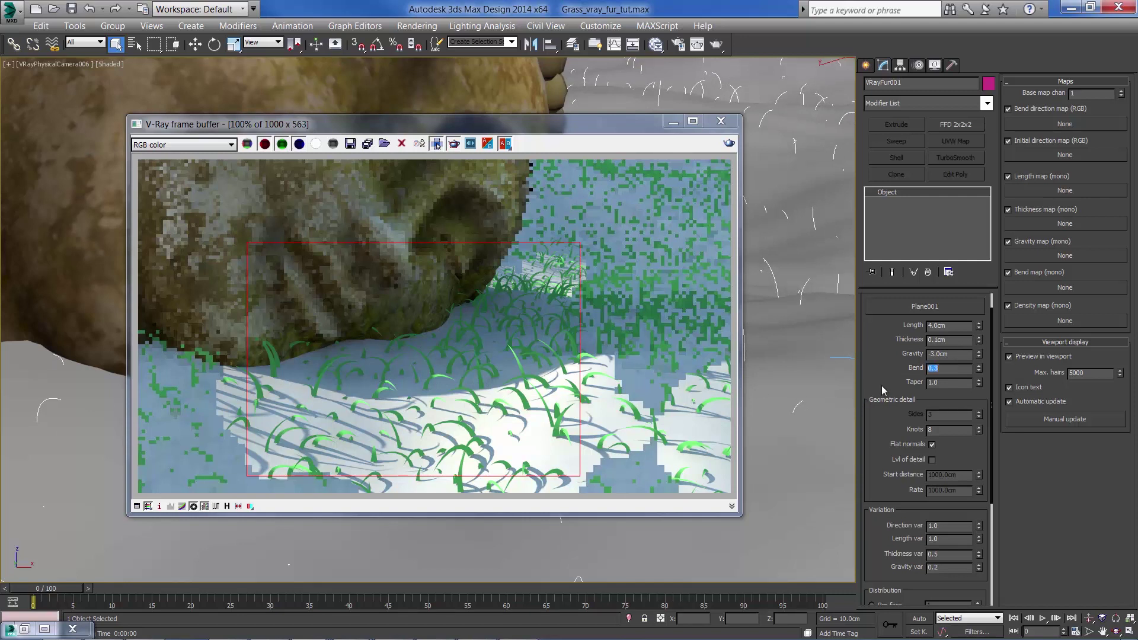
scroll(882, 385, "down", 5)
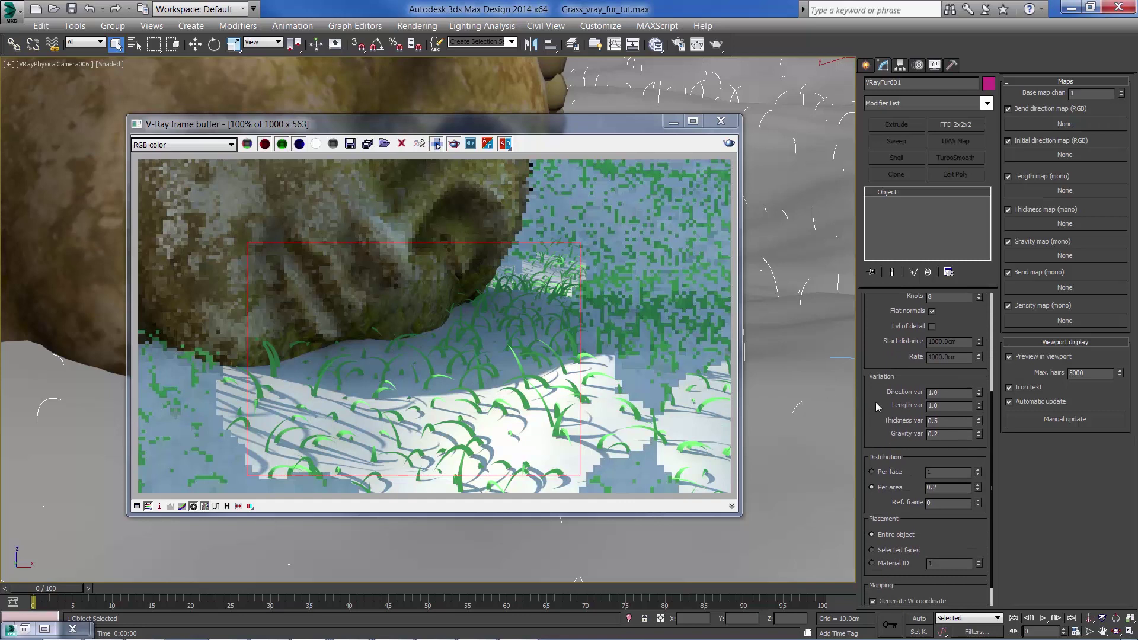
scroll(880, 391, "down", 1)
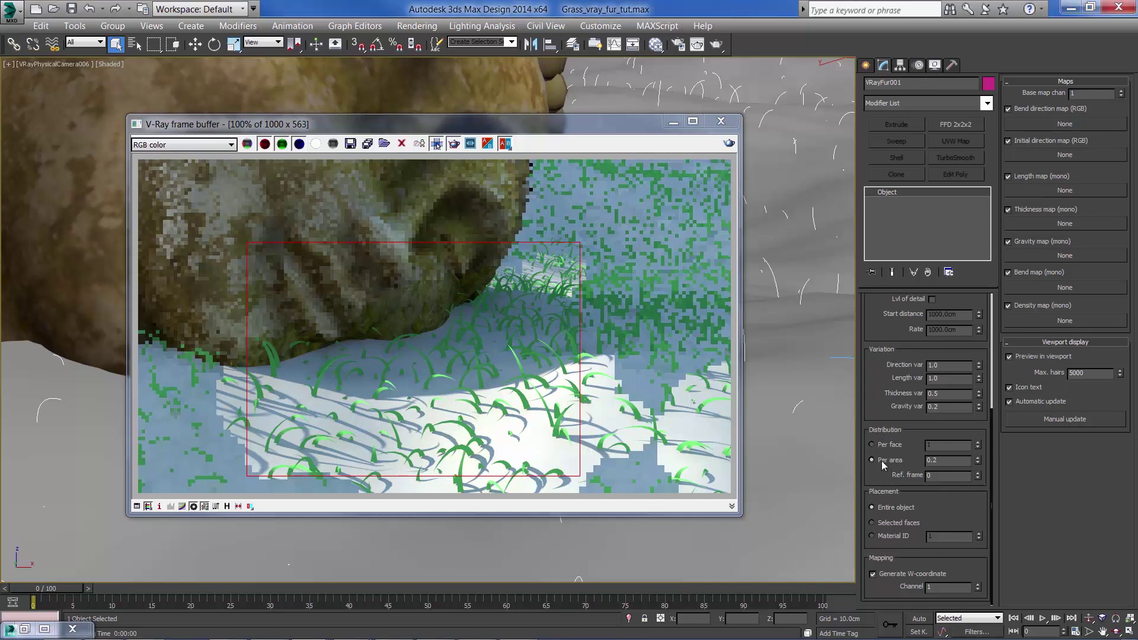
Set the fur Per area density to 6 and re-render the scene
double_click(946, 464)
type("6")
key("Return")
left_click_drag(630, 125, 566, 107)
left_click(664, 127)
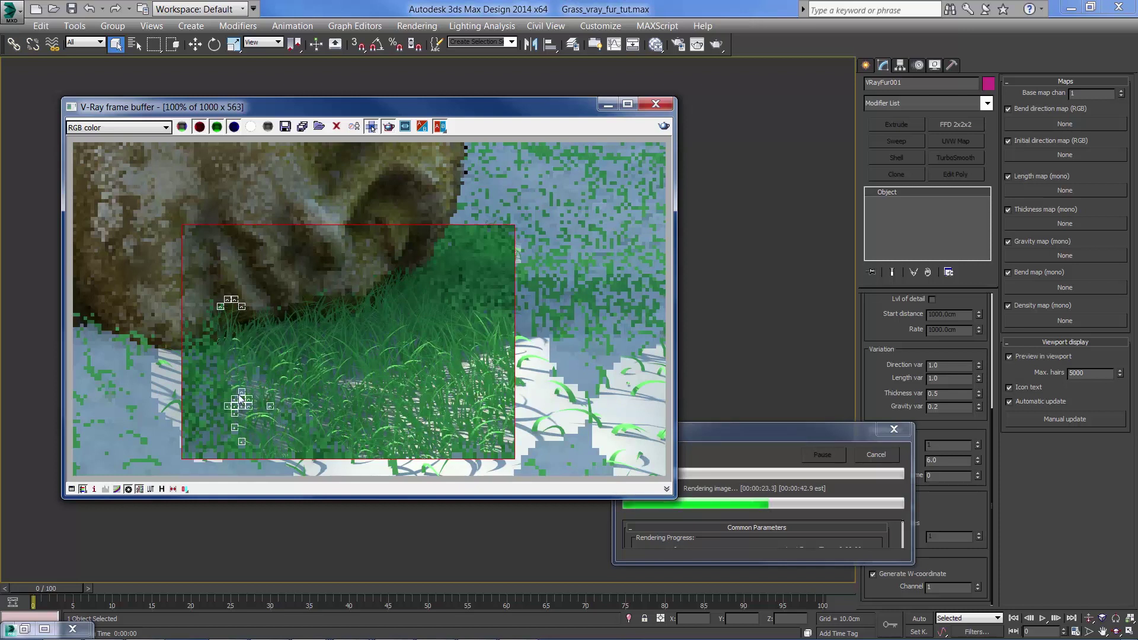
left_click(853, 453)
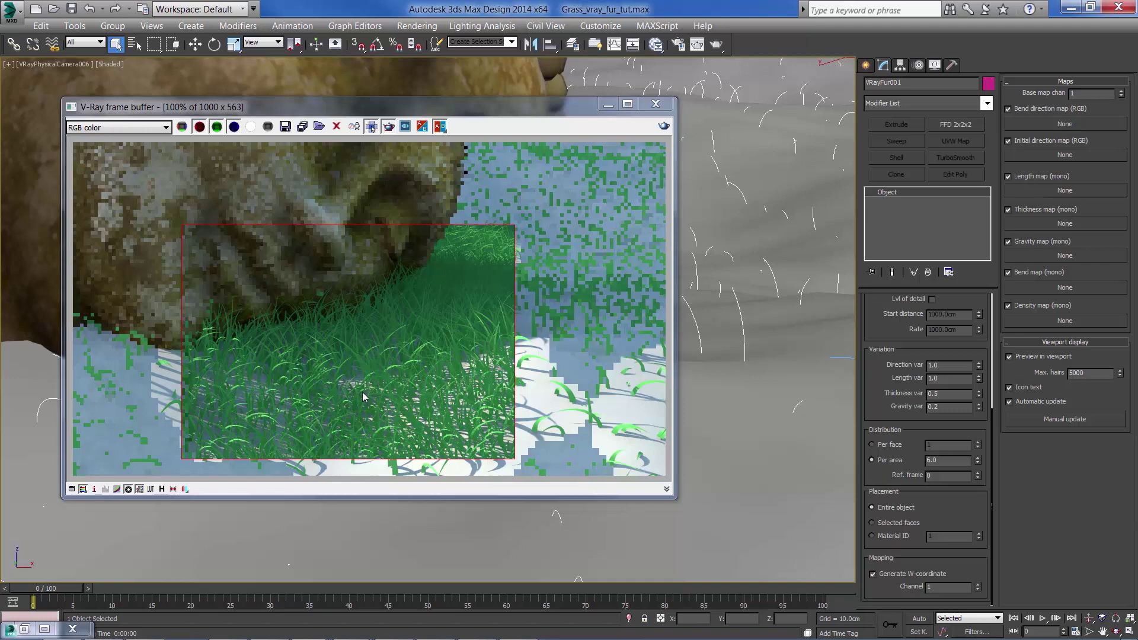
Change the Per area density to 5, then to 8
double_click(943, 461)
type("5")
key("Return")
type("8")
key("Return")
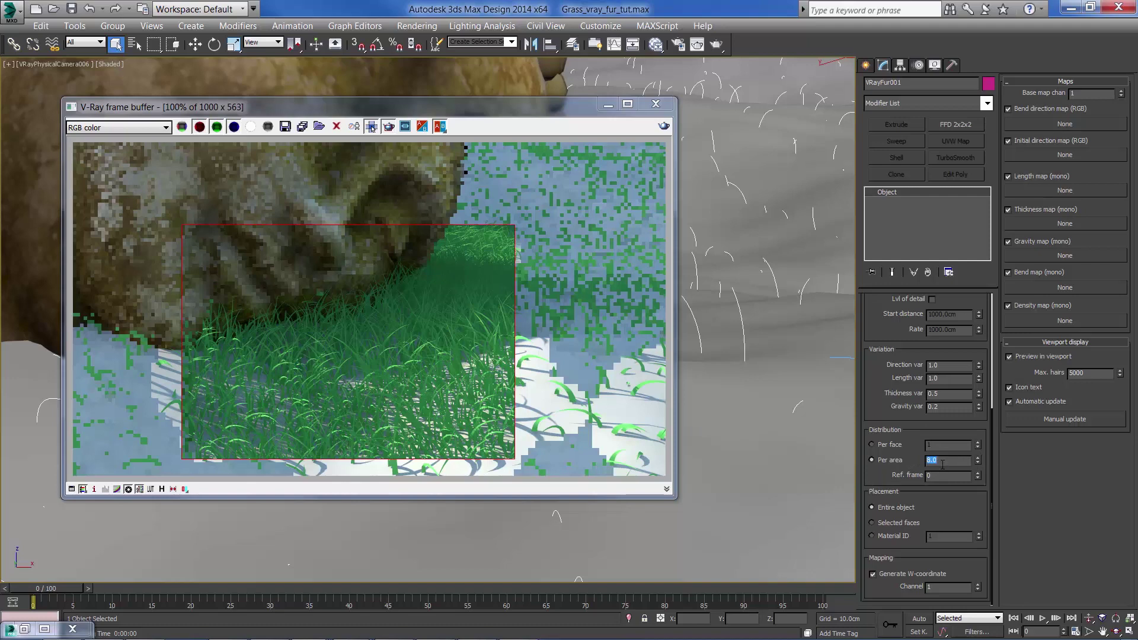
left_click(462, 378)
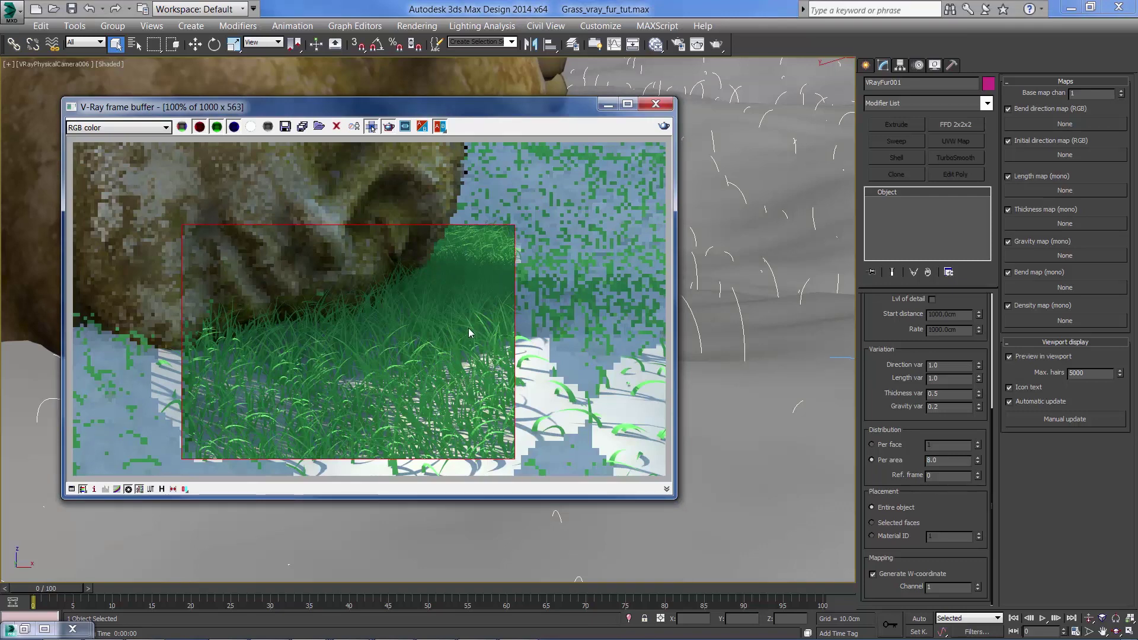
Inspect Grass0138_33_L2.jpg at actual size in Windows Photo Viewer, then close it
left_click(26, 632)
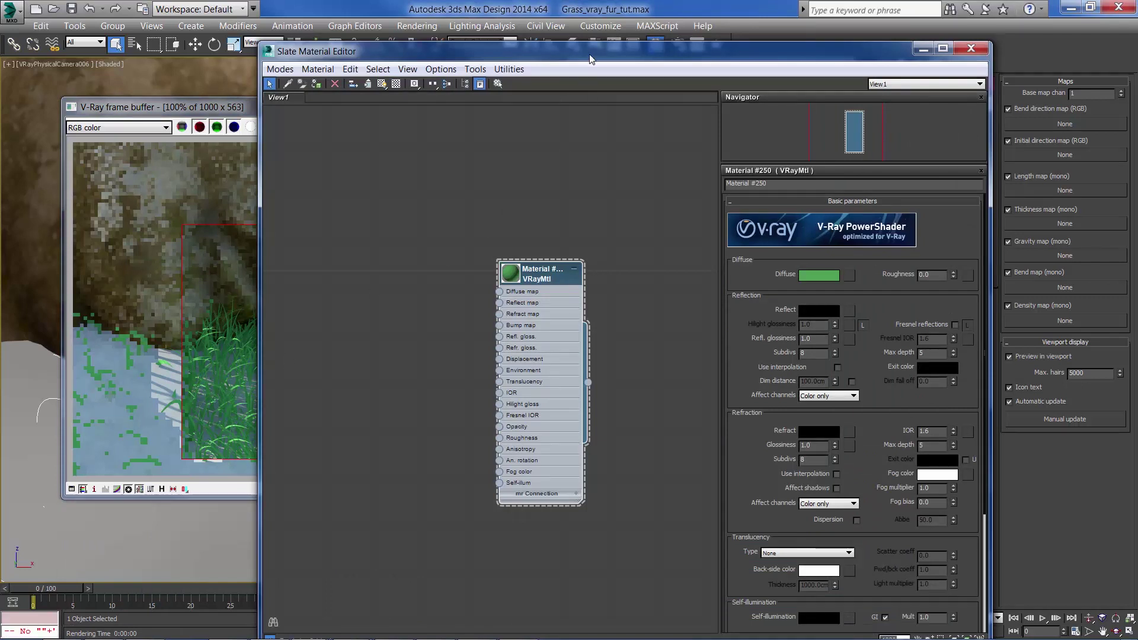
left_click_drag(589, 59, 693, 38)
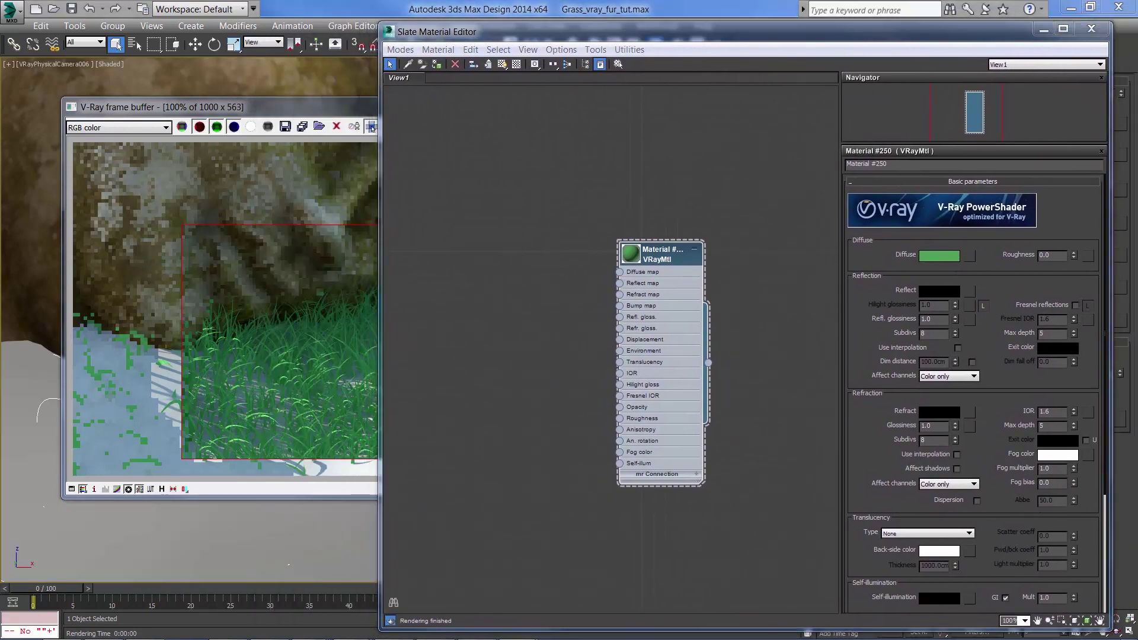
left_click_drag(1, 119, 620, 117)
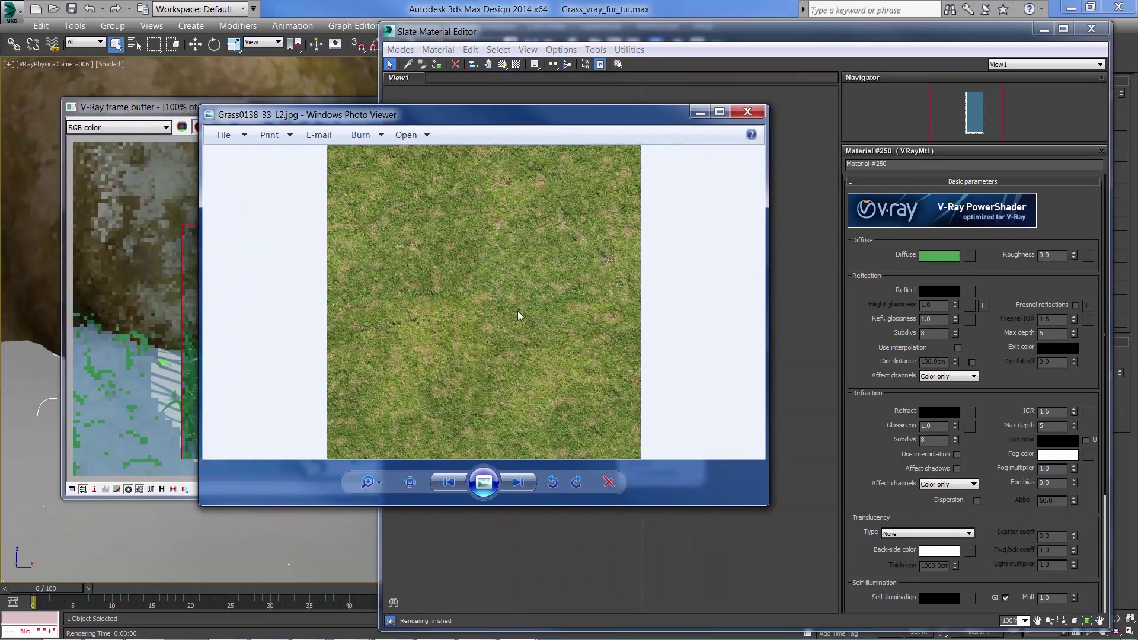
left_click(409, 482)
left_click_drag(618, 333, 340, 188)
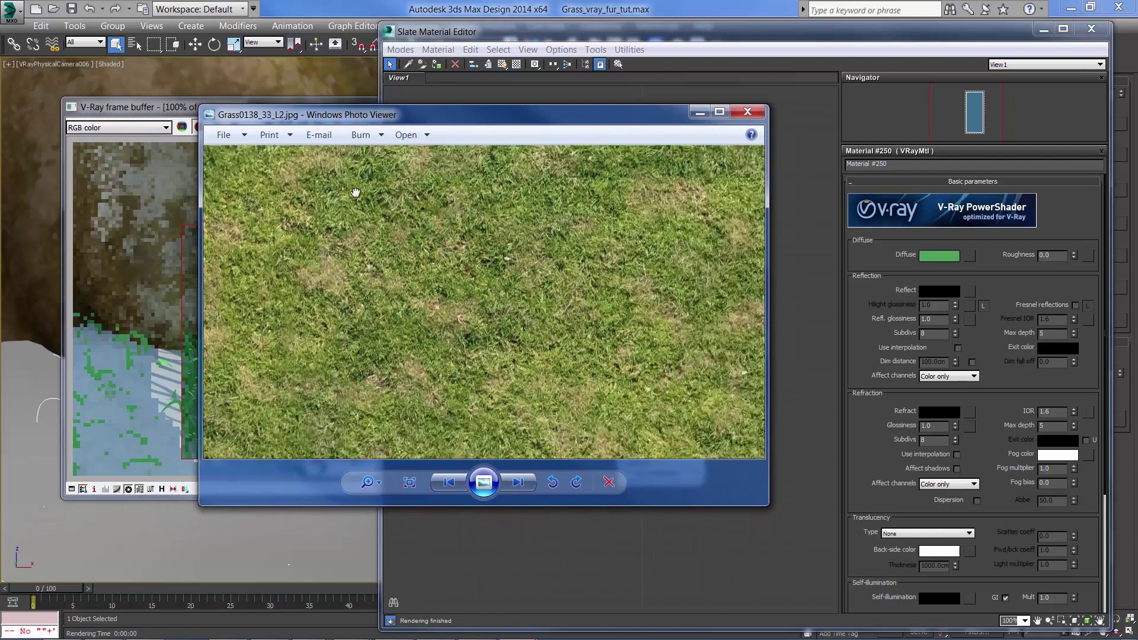
left_click_drag(633, 257, 699, 178)
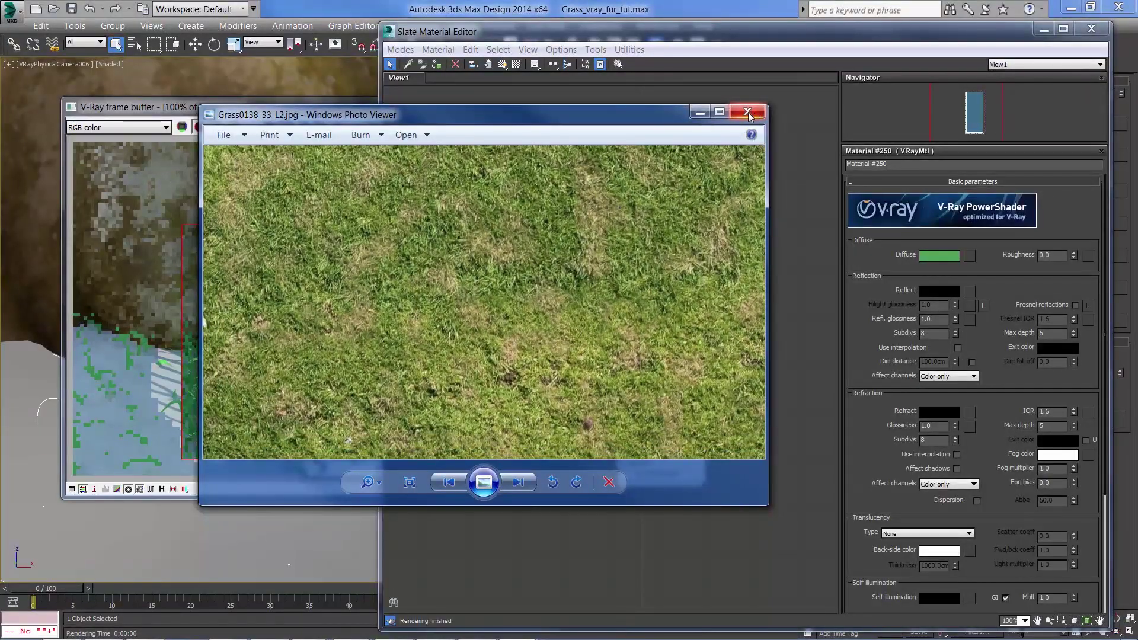
left_click(750, 112)
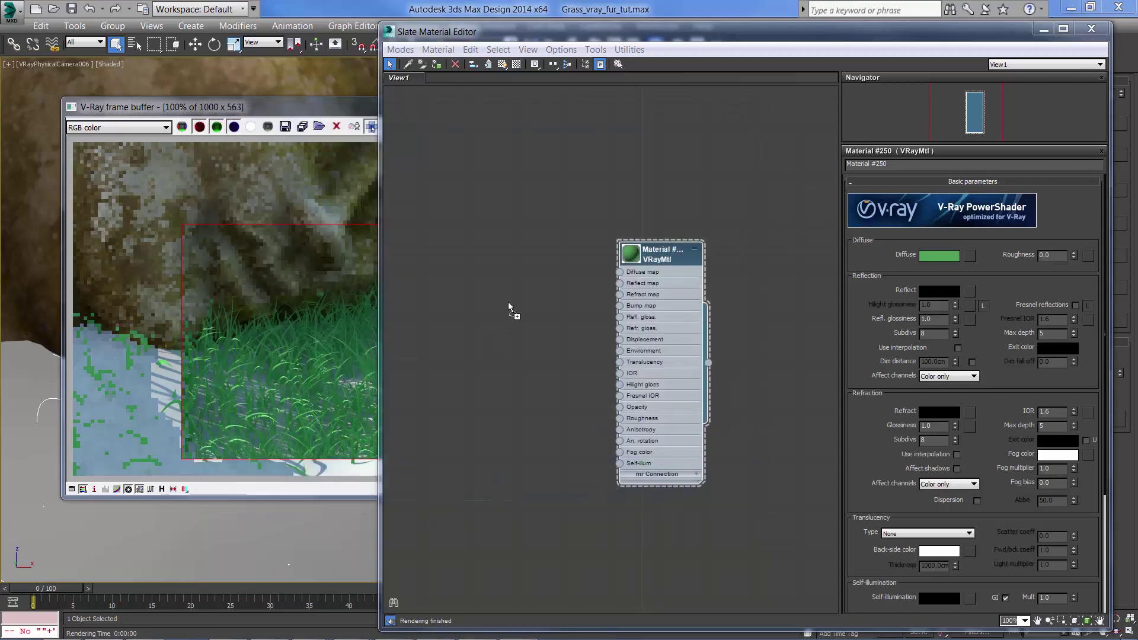
Add the grass photo as a Bitmap node and wire it into Material #250's Diffuse map
left_click_drag(511, 307, 502, 230)
double_click(471, 304)
double_click(645, 254)
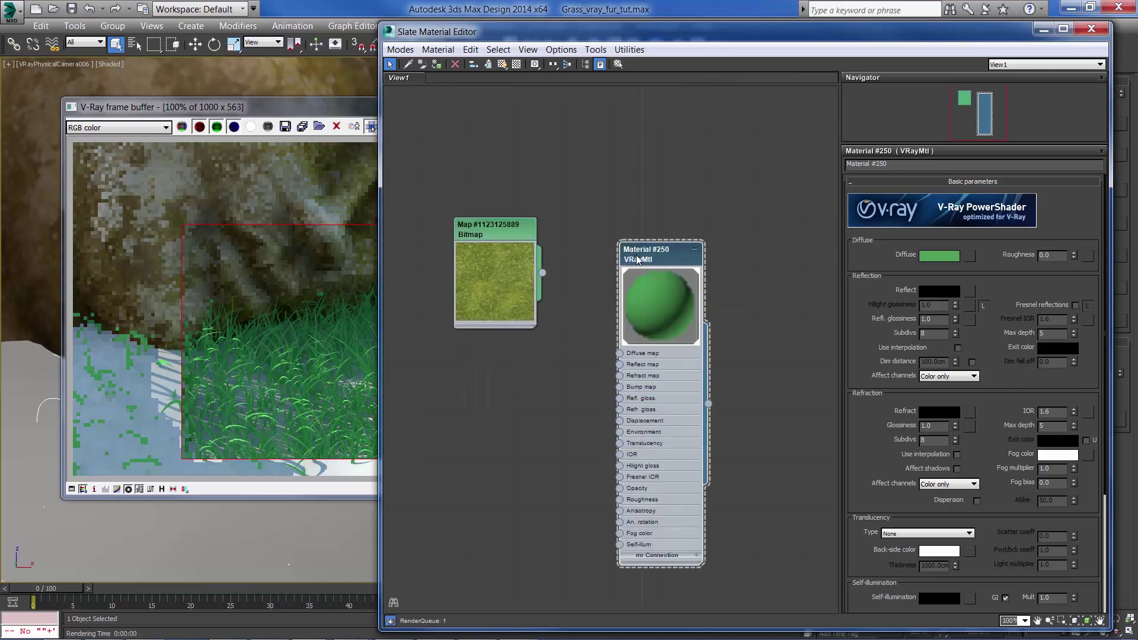
left_click_drag(643, 280, 652, 244)
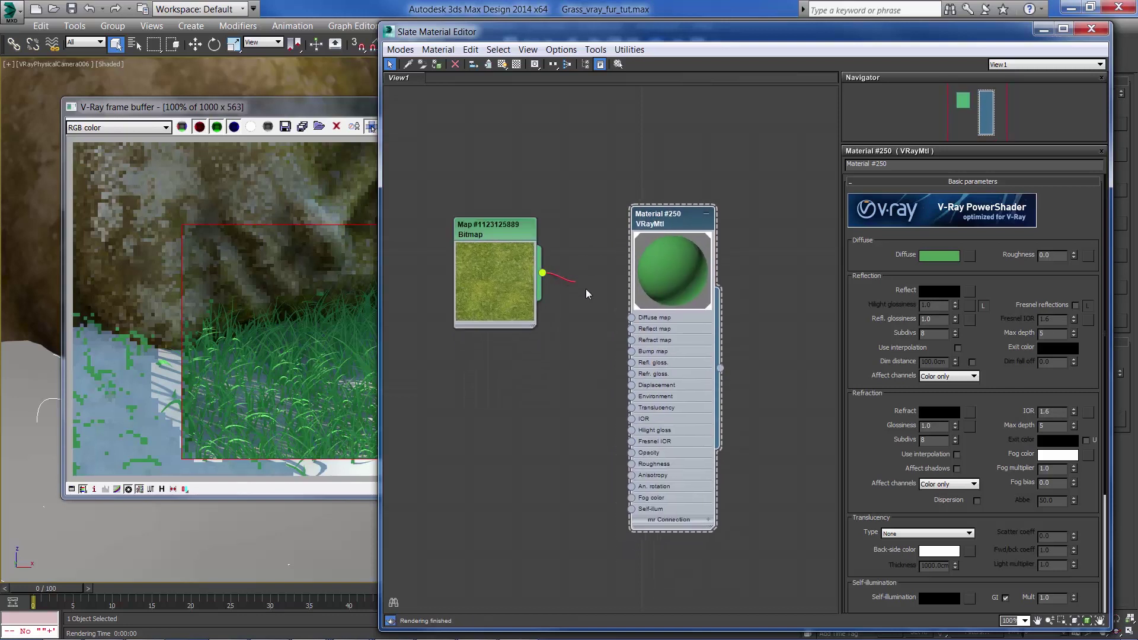
left_click_drag(626, 319, 632, 318)
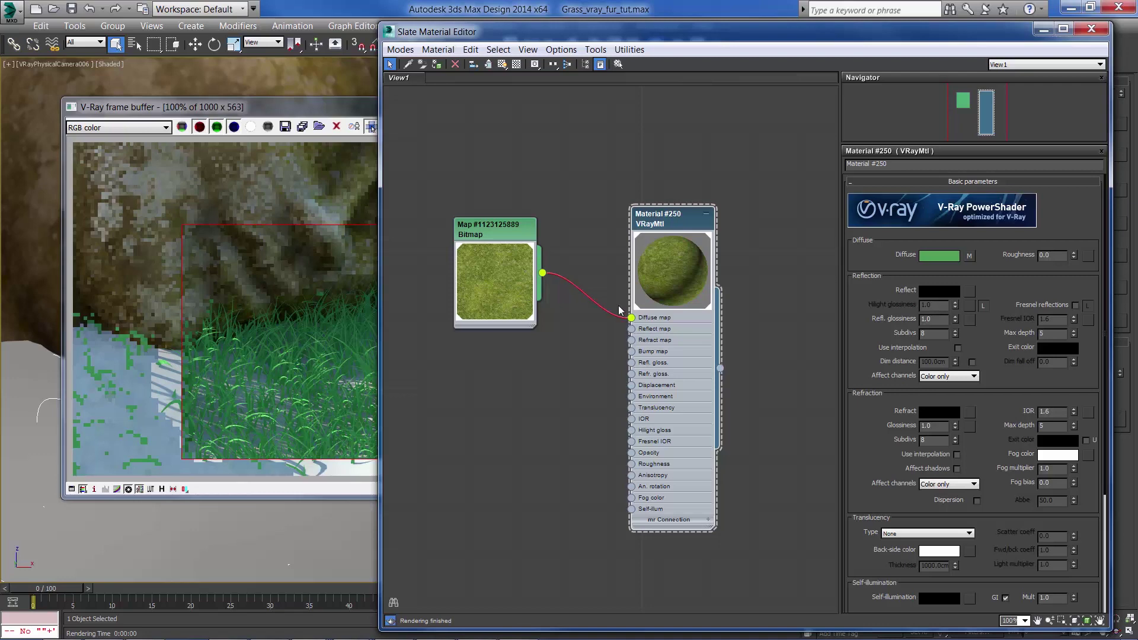
Connect the grass bitmap to Reflect and Refl. gloss, previewing large over a checker background
right_click(675, 275)
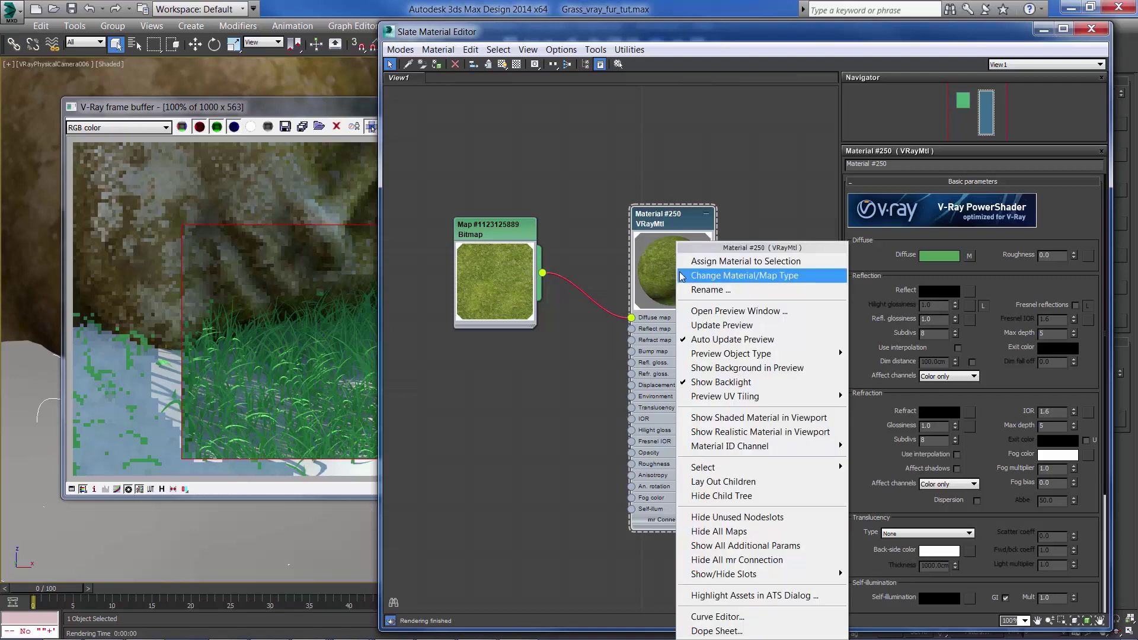
left_click(761, 314)
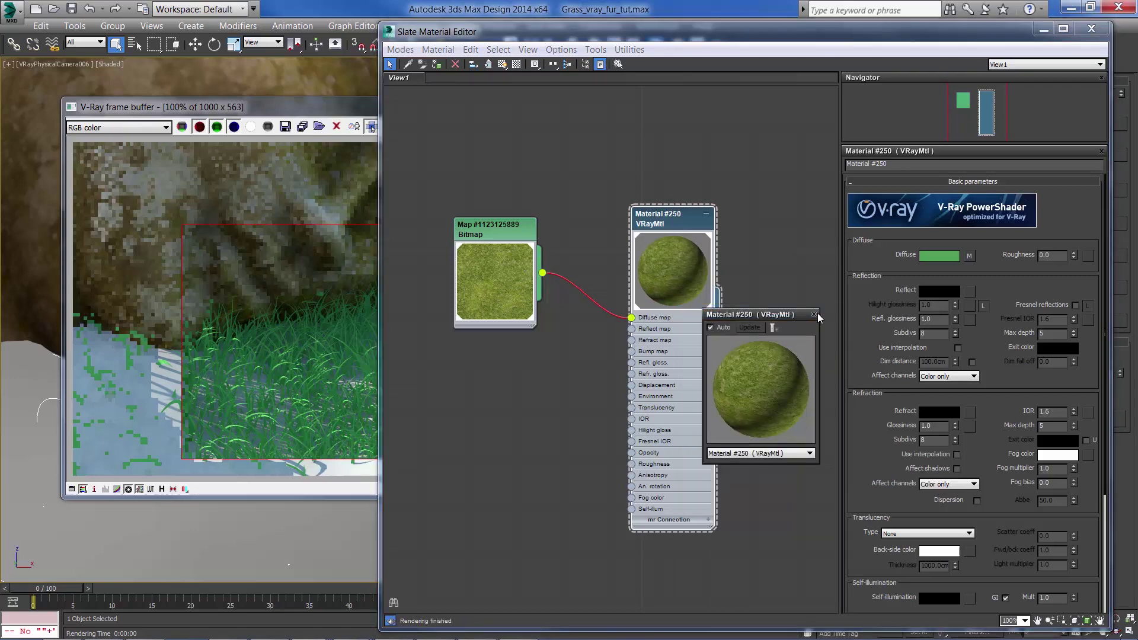
left_click_drag(820, 309, 916, 255)
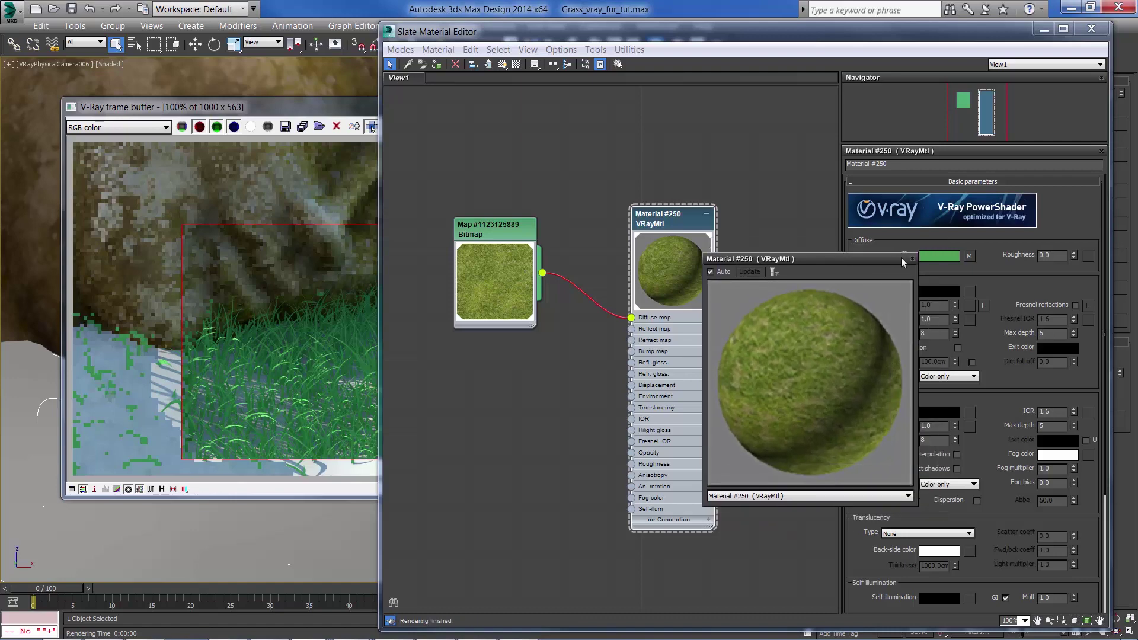
left_click_drag(844, 261, 194, 295)
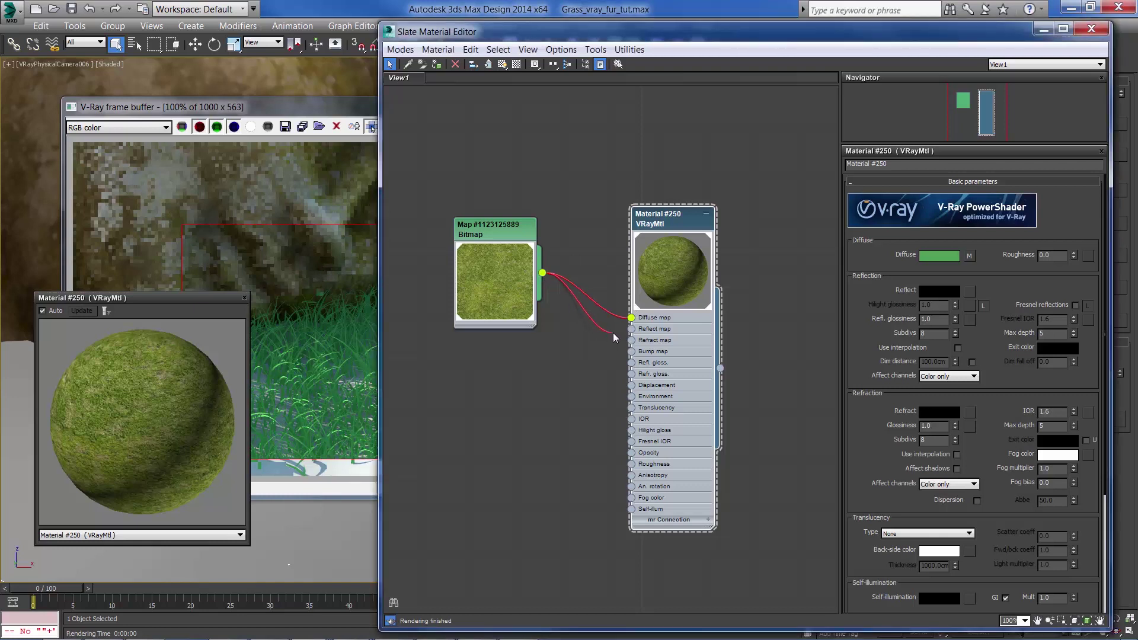
mouse_move(613, 333)
left_mouse_down()
mouse_move(598, 331)
mouse_move(632, 330)
left_mouse_up()
left_click(516, 65)
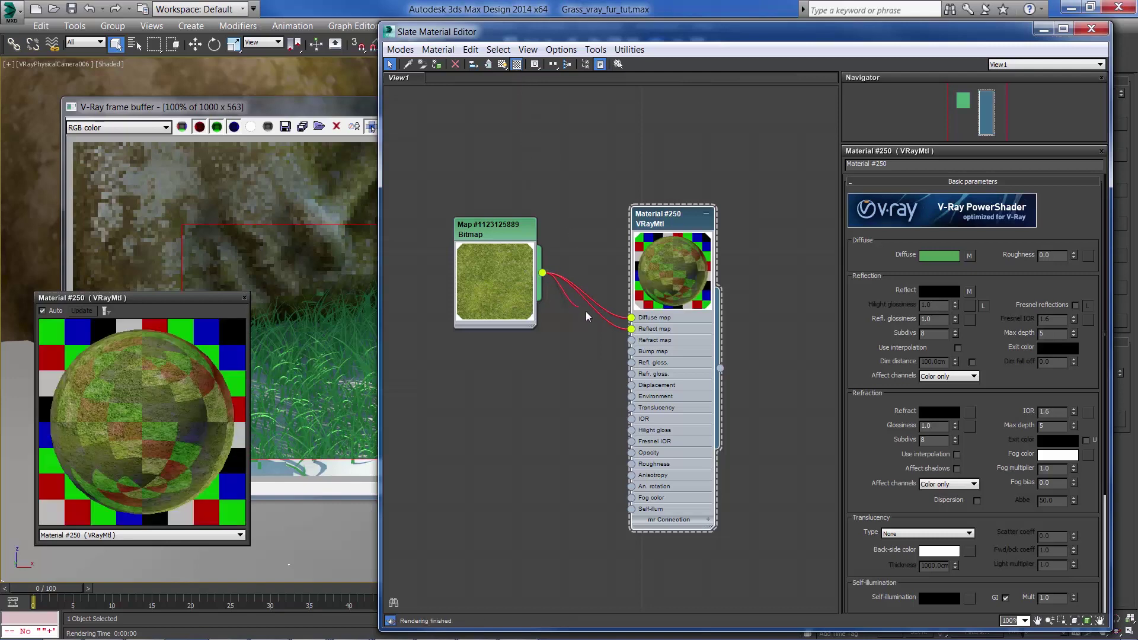
left_click_drag(610, 341, 631, 362)
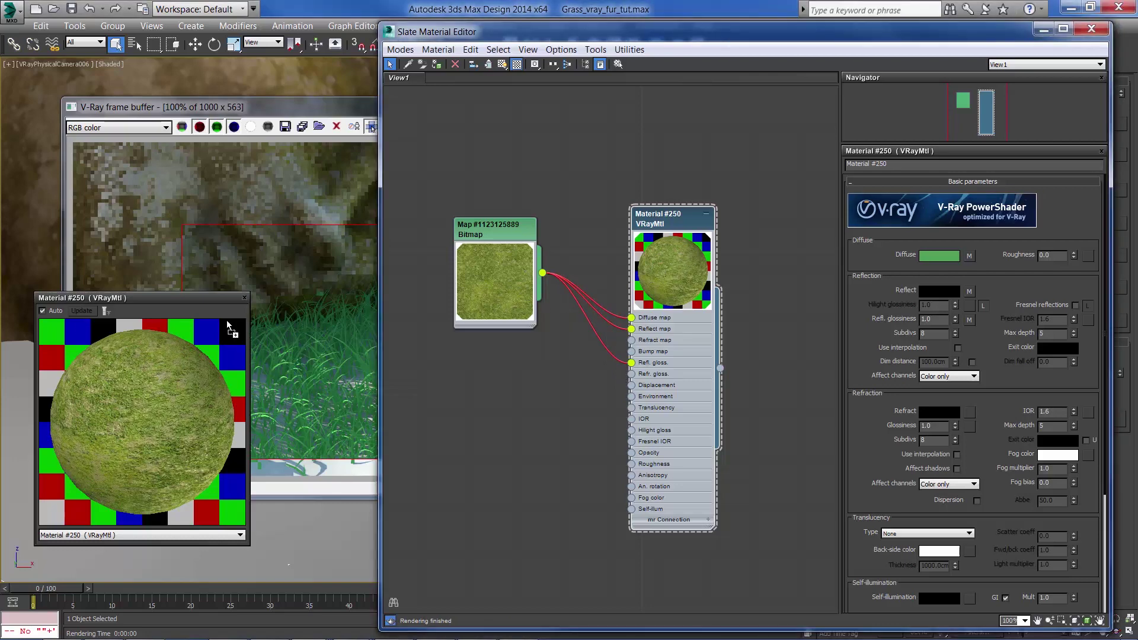
Paste a second Bitmap node, Grass0138_33_B, and wire it into the VRayMtl Bump map
key("ctrl+v")
left_click(470, 409)
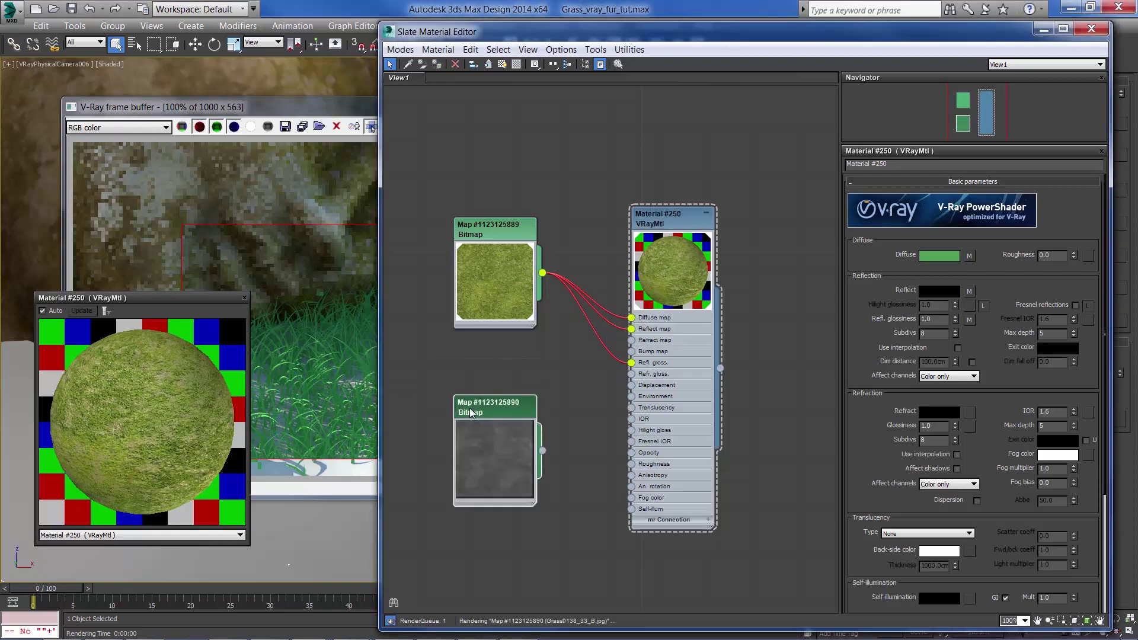
left_click_drag(492, 410, 489, 387)
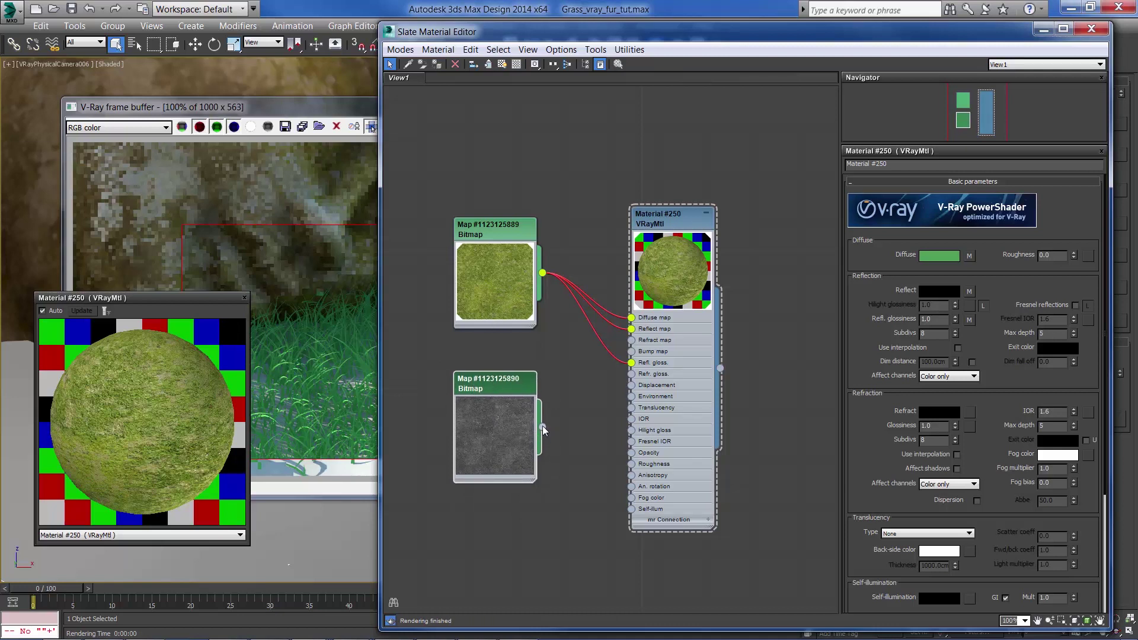
left_click_drag(543, 427, 633, 355)
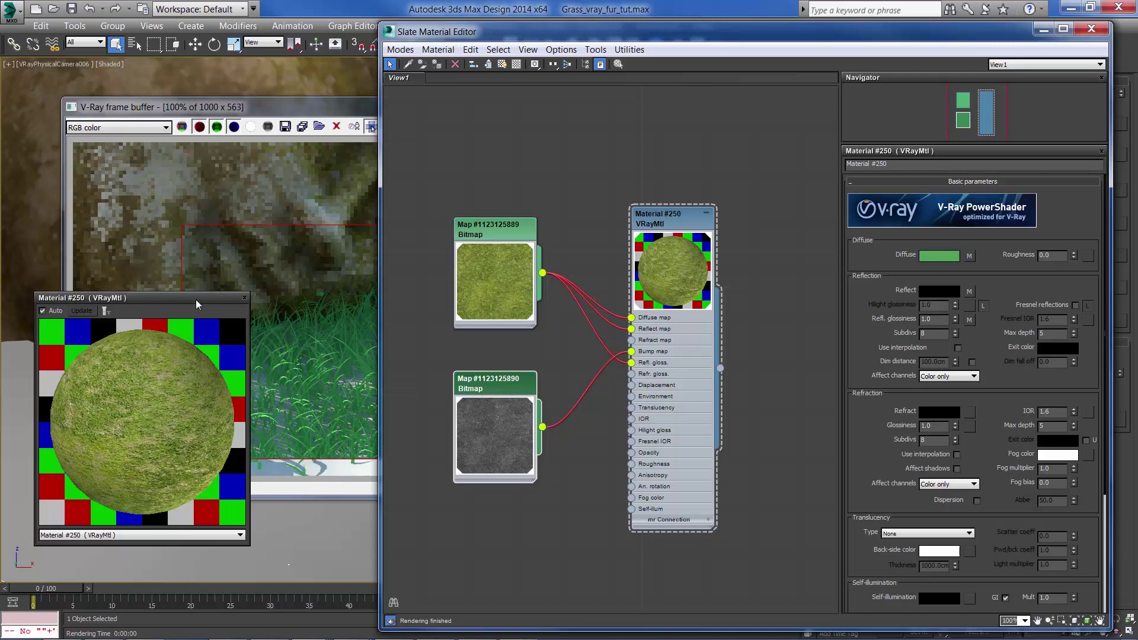
left_click_drag(200, 300, 258, 293)
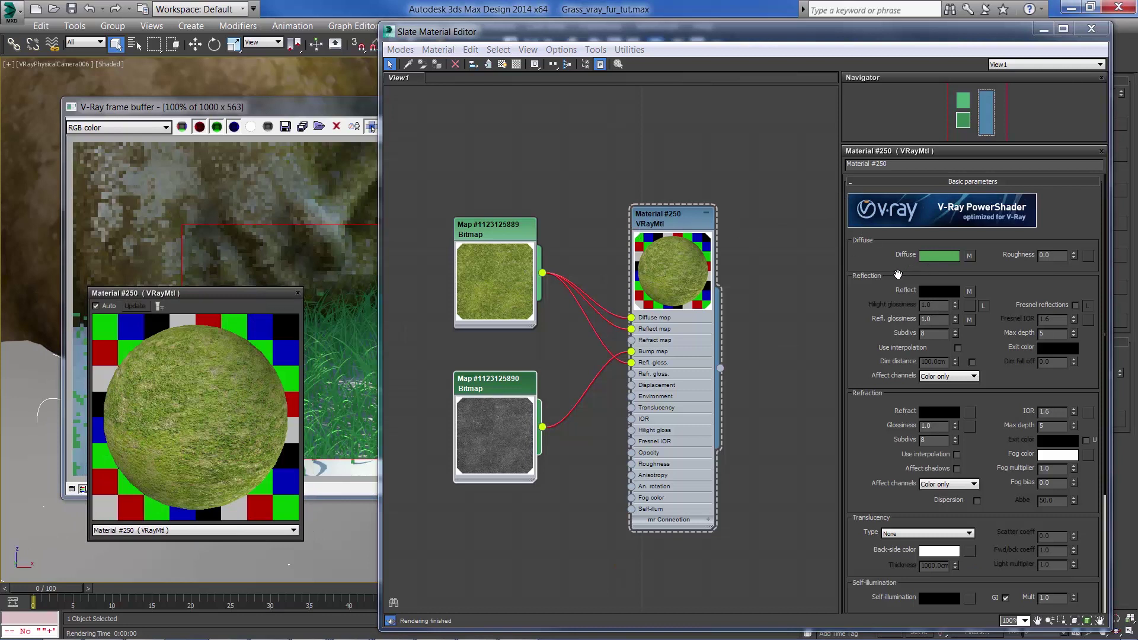
Set reflection glossiness to 0.8 with 20 reflection subdivs
left_click_drag(898, 274, 891, 247)
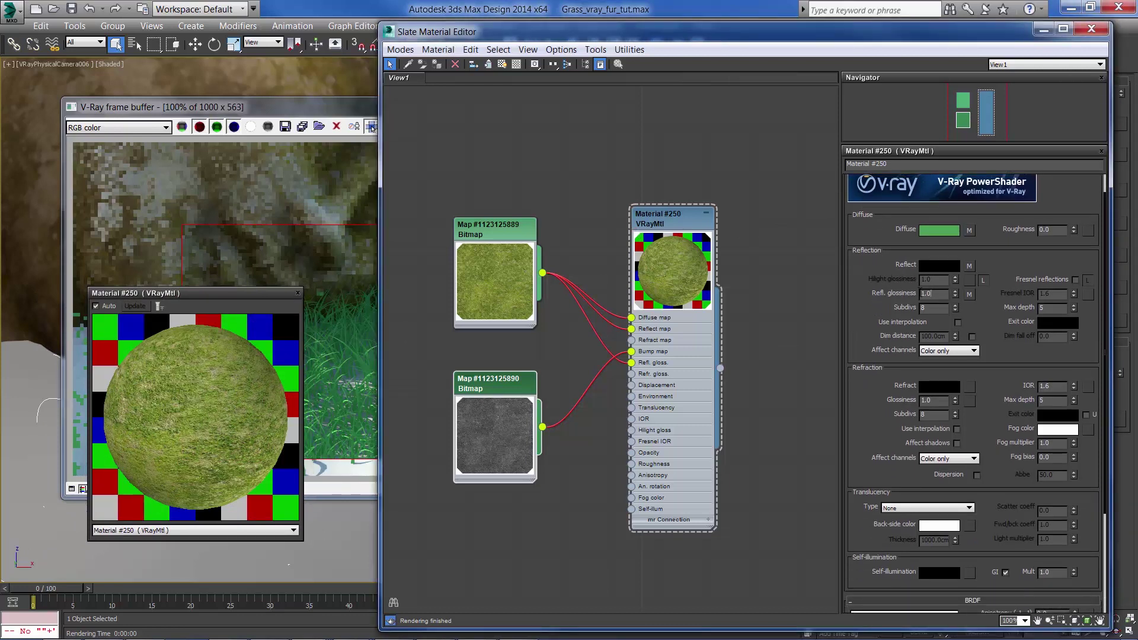
double_click(913, 292)
type(".8")
key("Return")
key("Tab")
type("20")
key("Return")
In the Maps rollout, set the Reflect and RGlossiness map amounts to 50
left_click_drag(856, 390, 869, 175)
left_click(974, 574)
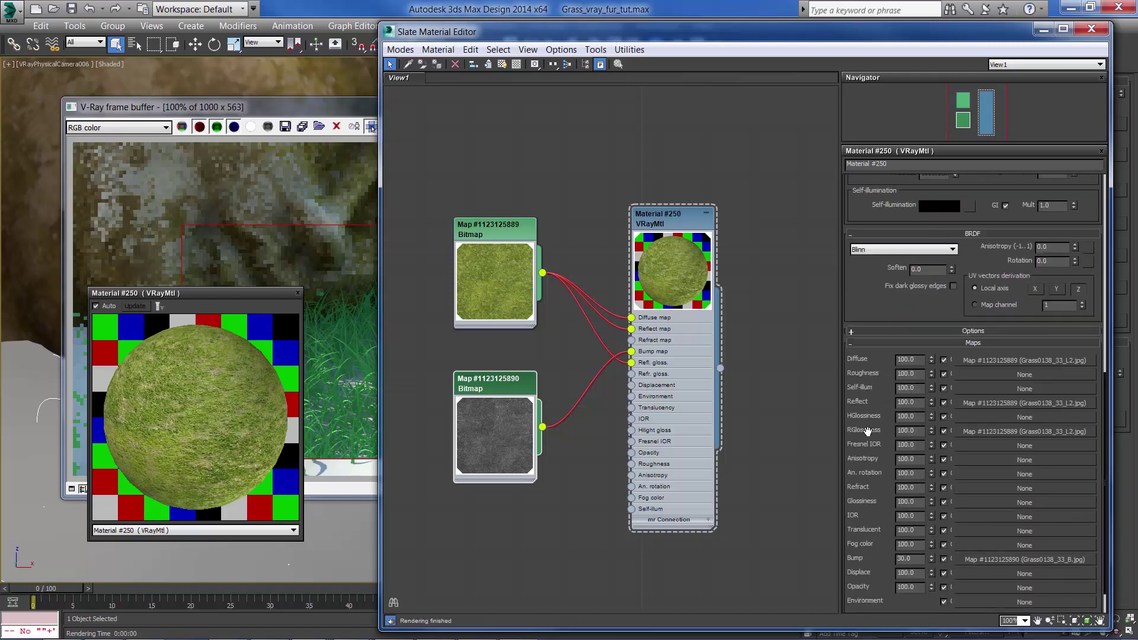
left_click_drag(854, 461, 866, 421)
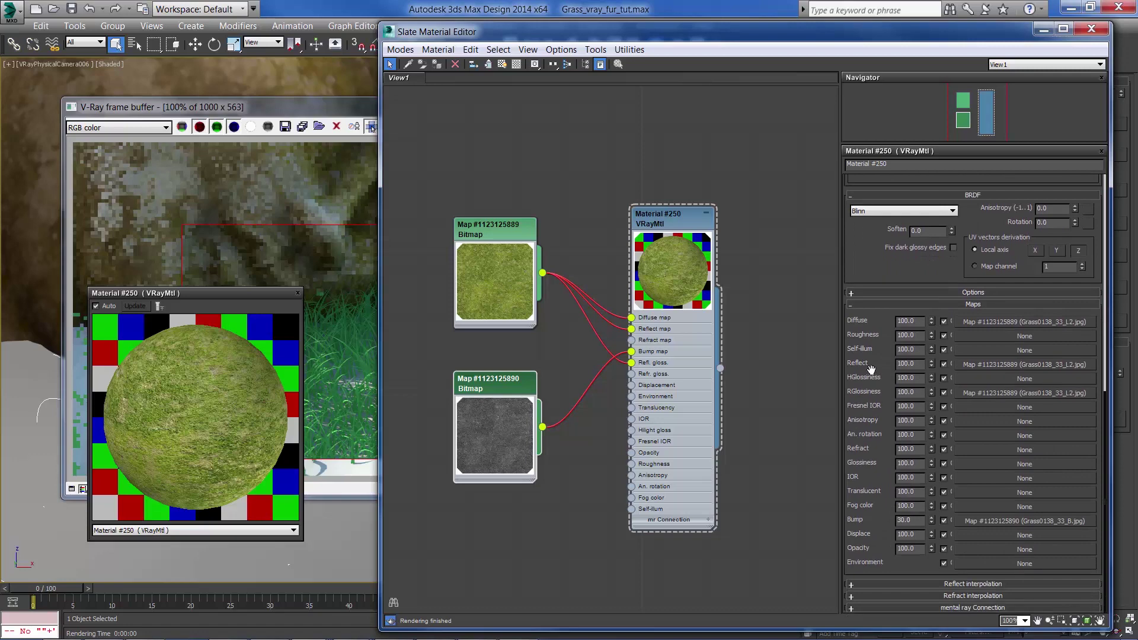
double_click(907, 363)
type("50")
key("Return")
double_click(907, 392)
type("50")
key("Return")
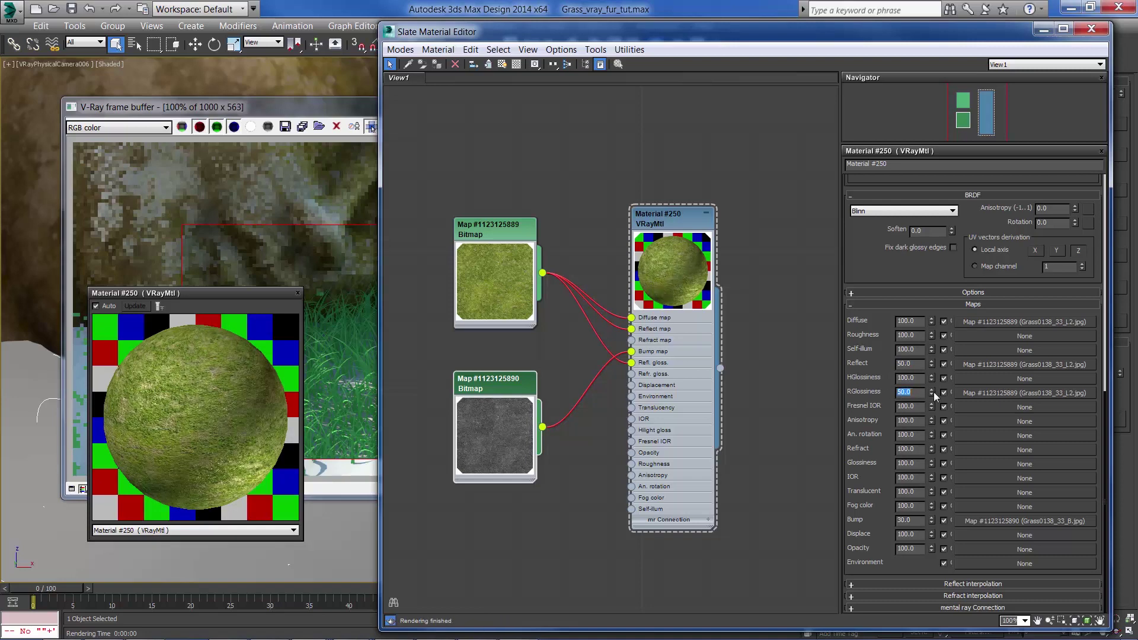
left_click(873, 450)
left_click_drag(613, 46, 682, 237)
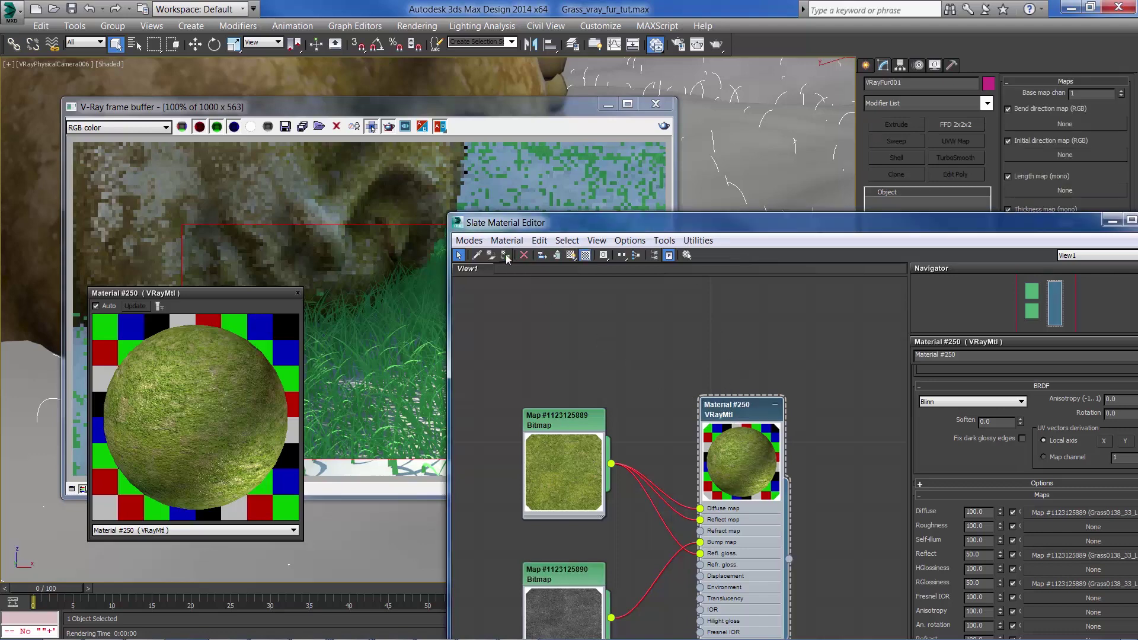
Region-render the grass in the V-Ray frame buffer, then minimize the frame buffer
left_click_drag(585, 222, 588, 45)
left_click(351, 118)
left_click_drag(394, 113, 376, 115)
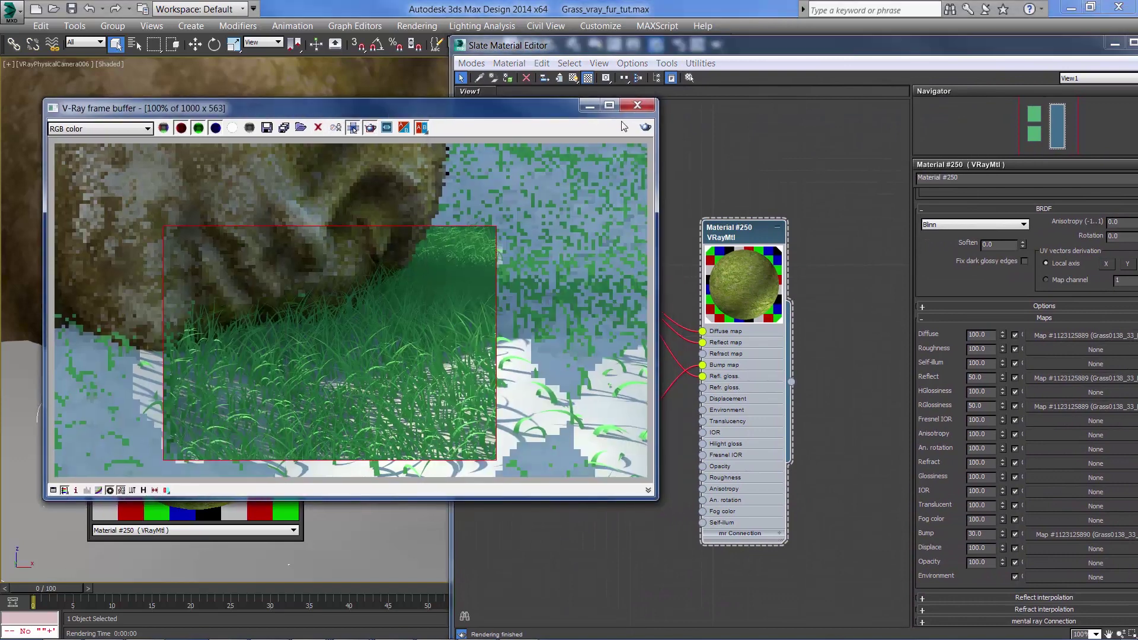
left_click(645, 127)
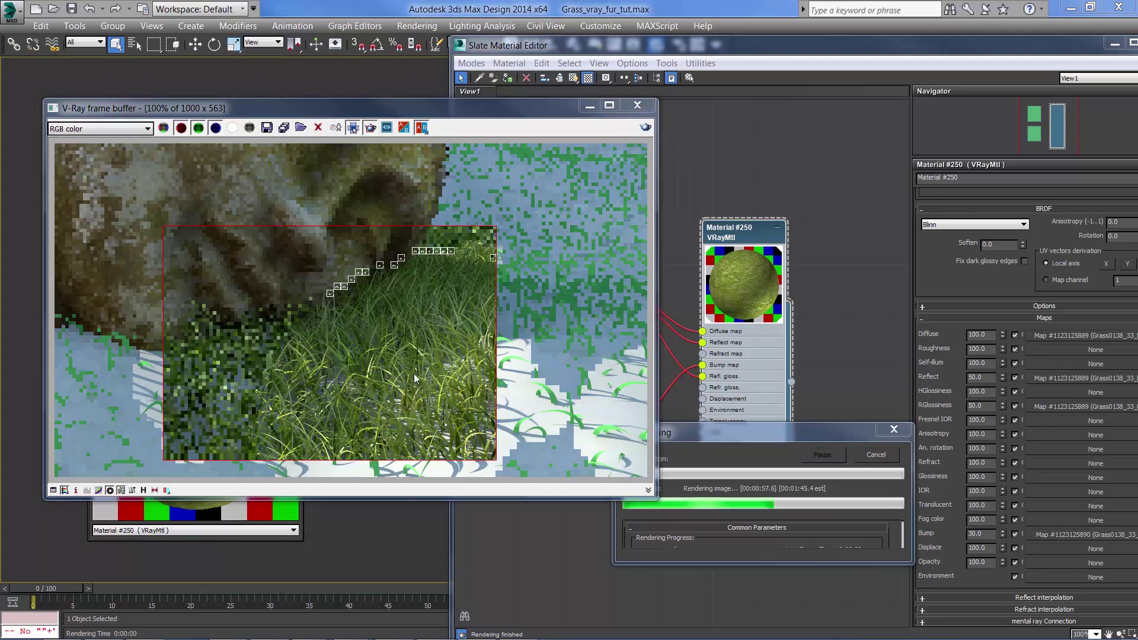
left_click(589, 106)
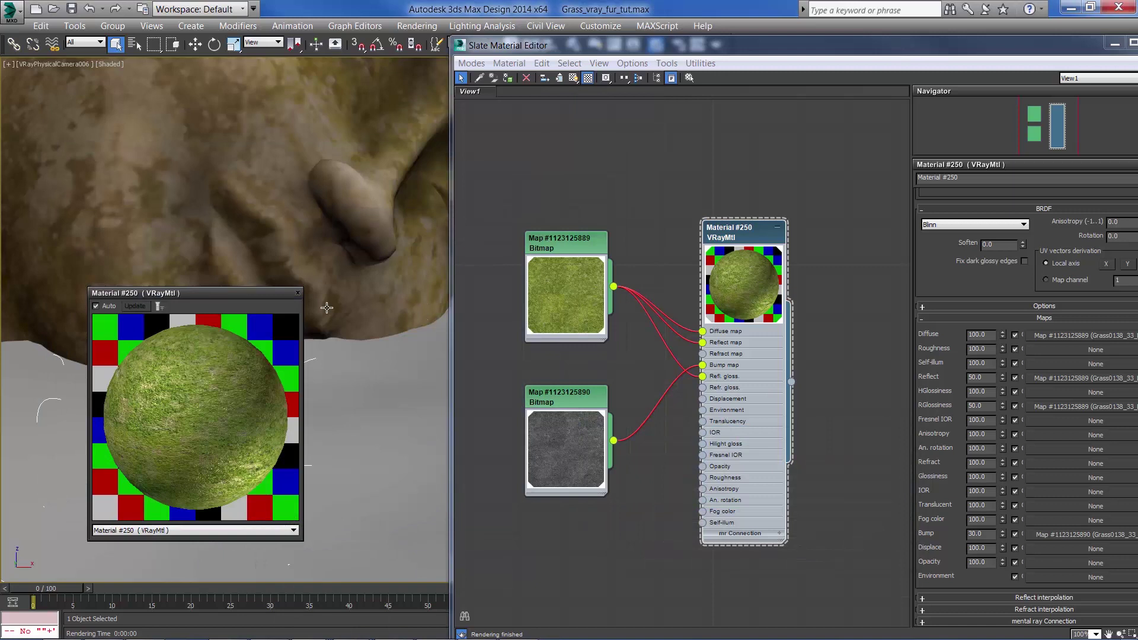
Assign Material #250 to the ground plane and show its grass texture in the viewport
left_click(299, 294)
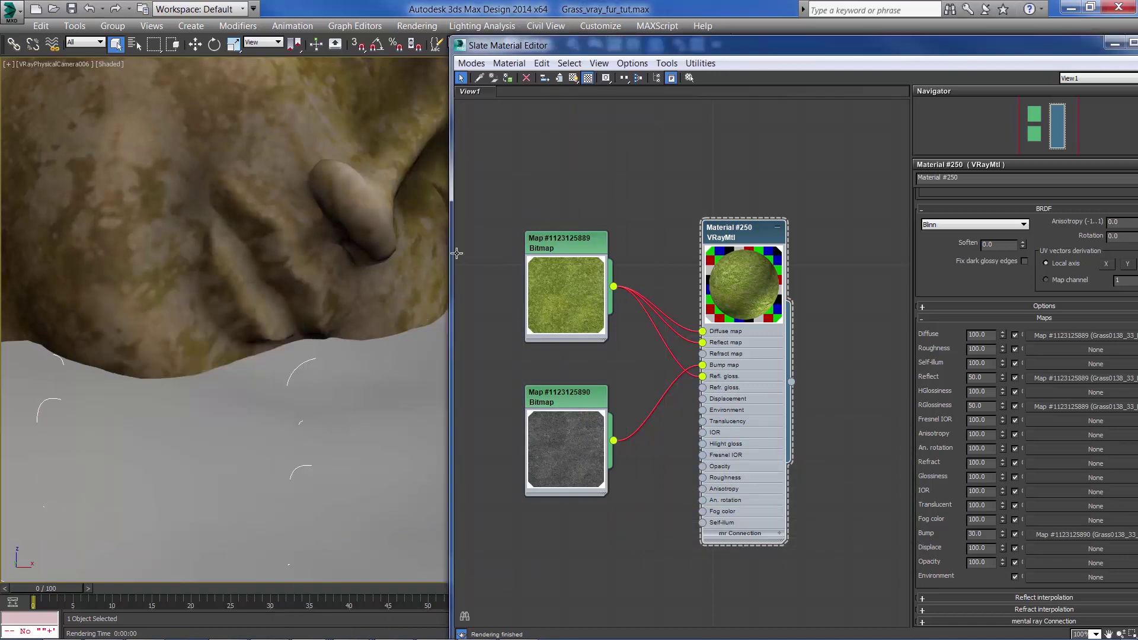
left_click_drag(454, 229, 604, 246)
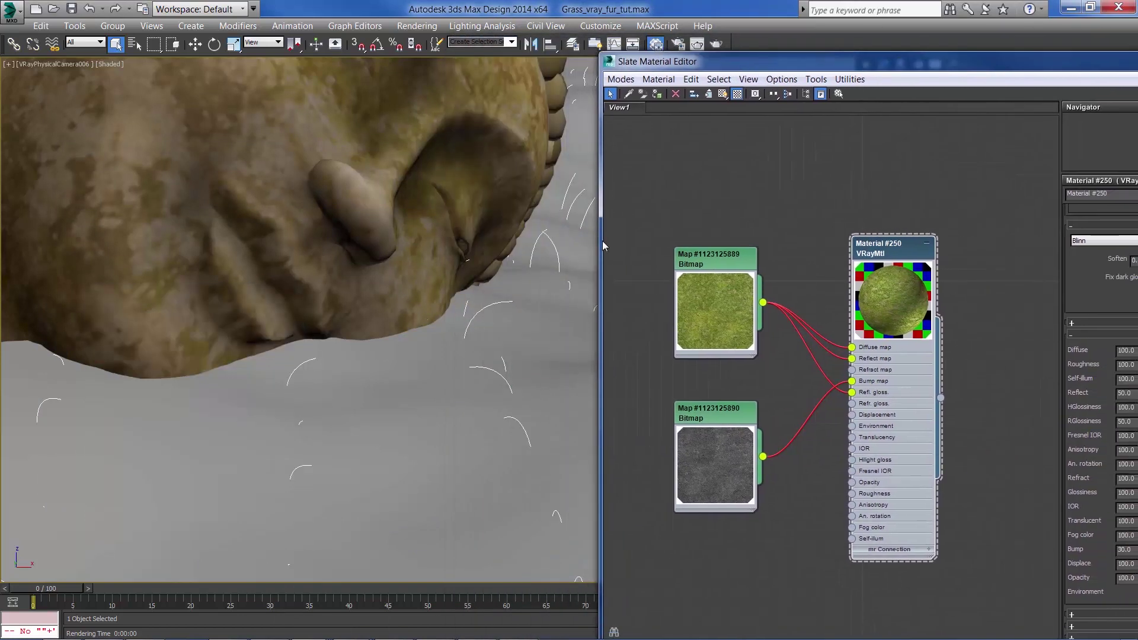
left_click(529, 335)
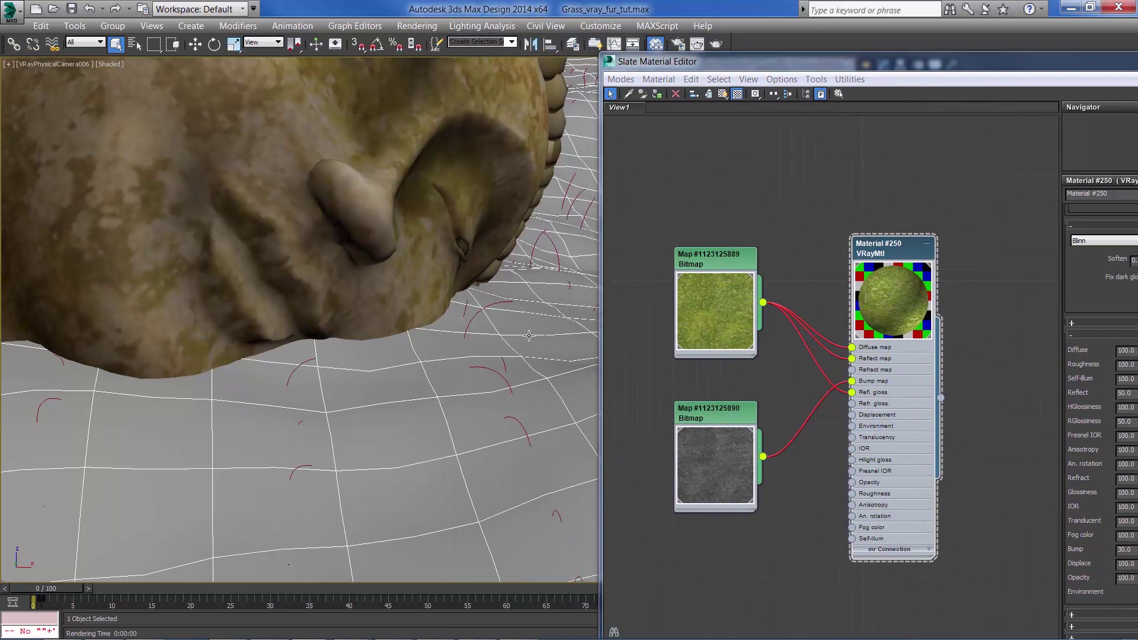
left_click(889, 242)
left_click(656, 95)
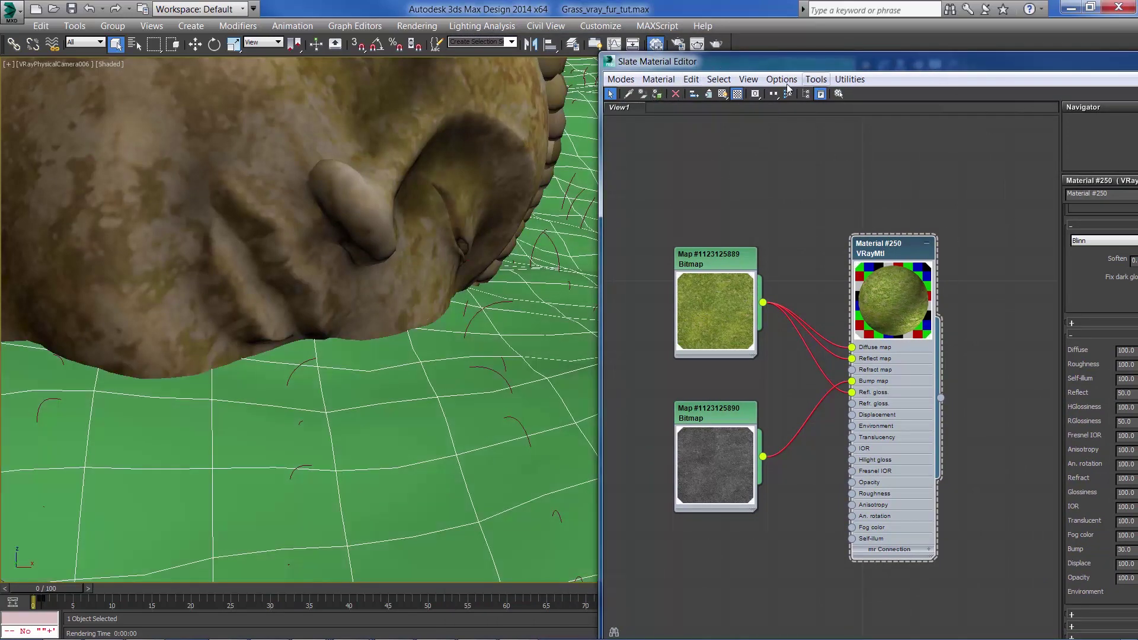
left_click(723, 94)
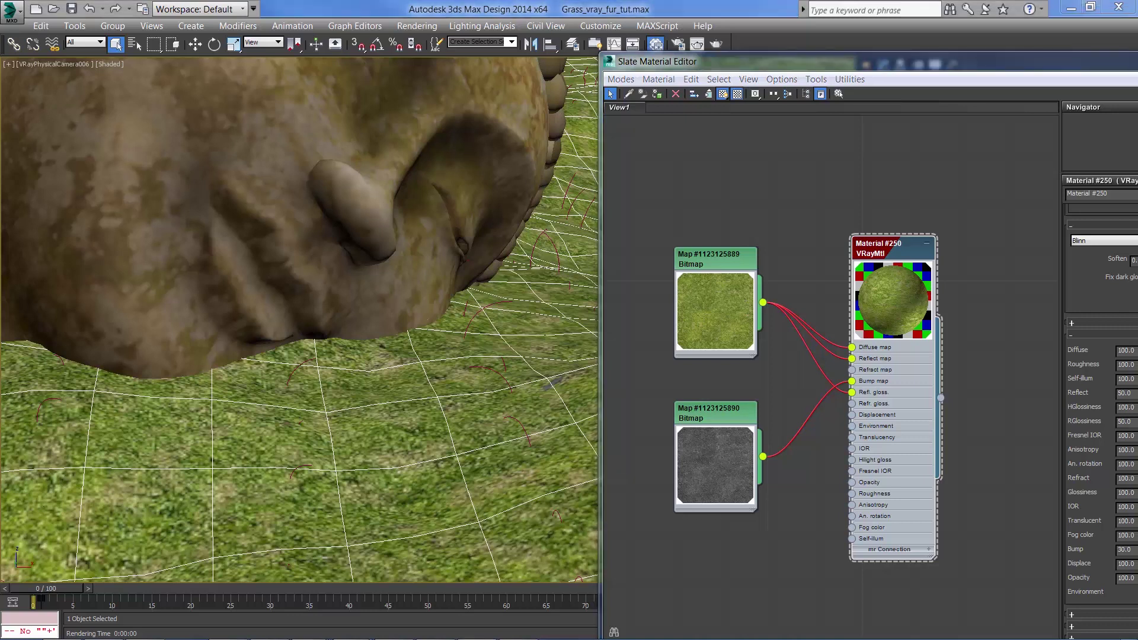
key("alt+Tab")
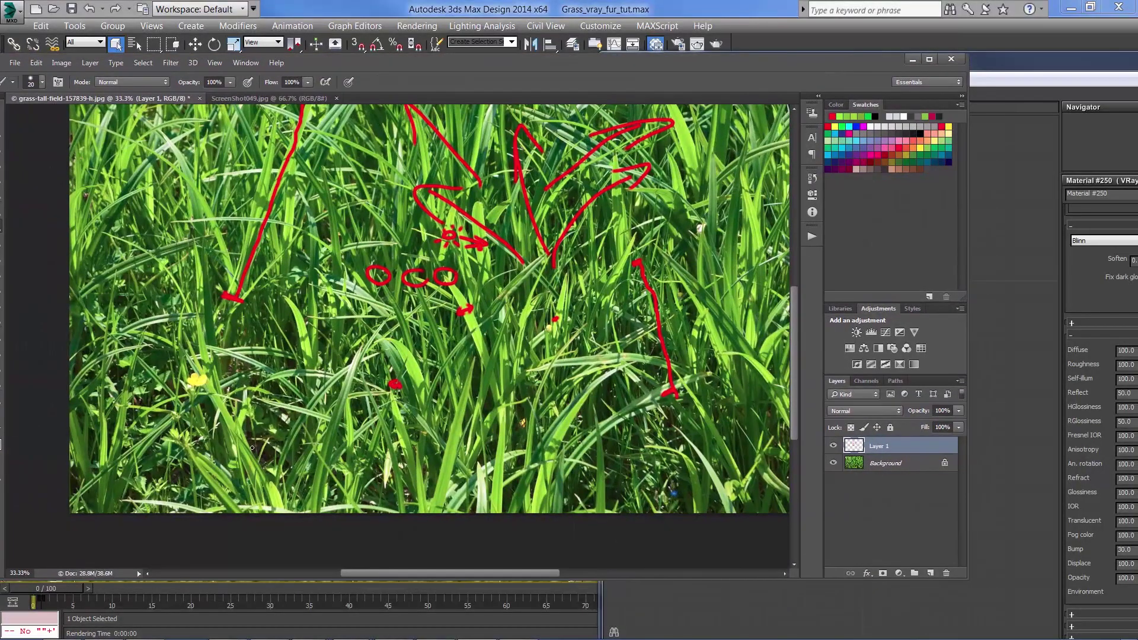
key("ctrl+plus")
key("ctrl+plus")
key("ctrl+plus")
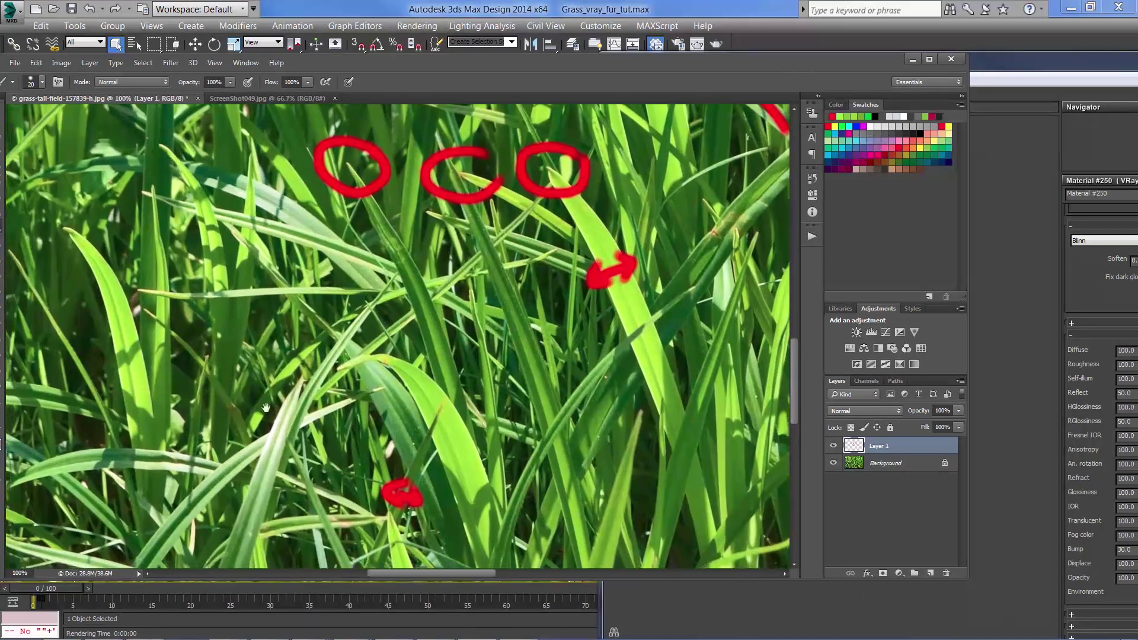
left_click_drag(265, 408, 474, 333)
key("ctrl+plus")
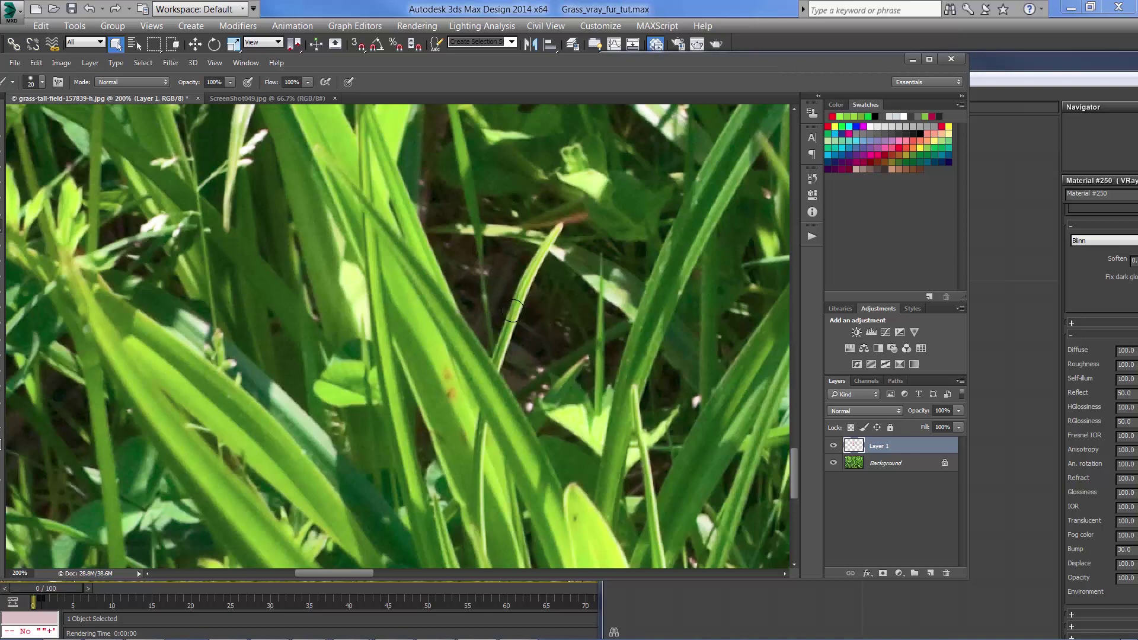
key("ctrl+minus")
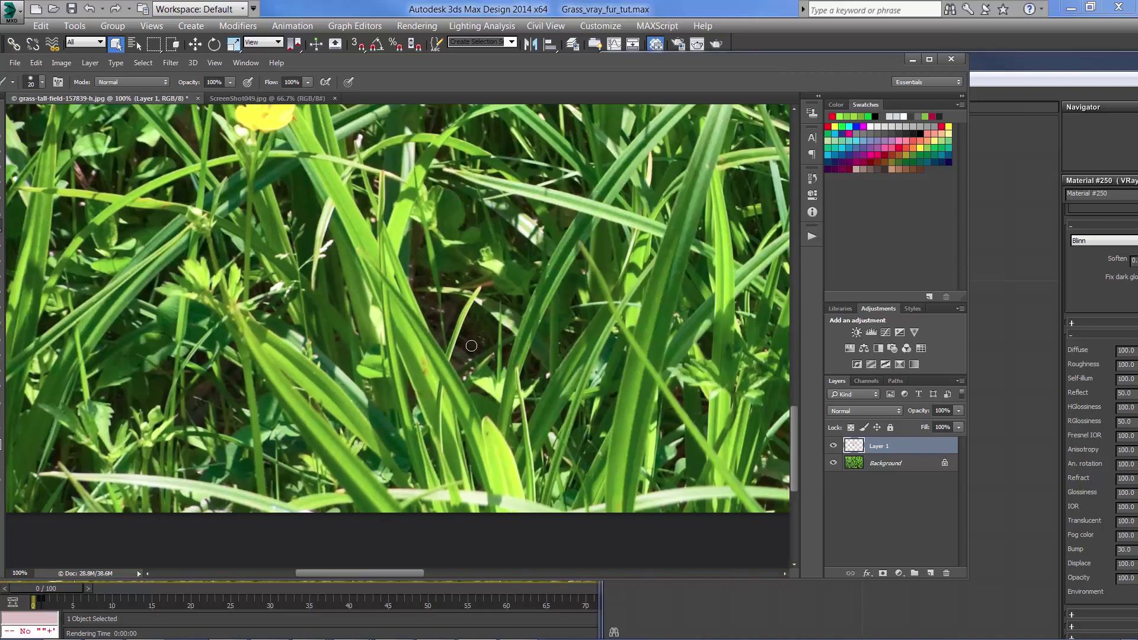
scroll(465, 341, "right", 10)
scroll(466, 380, "down", 3)
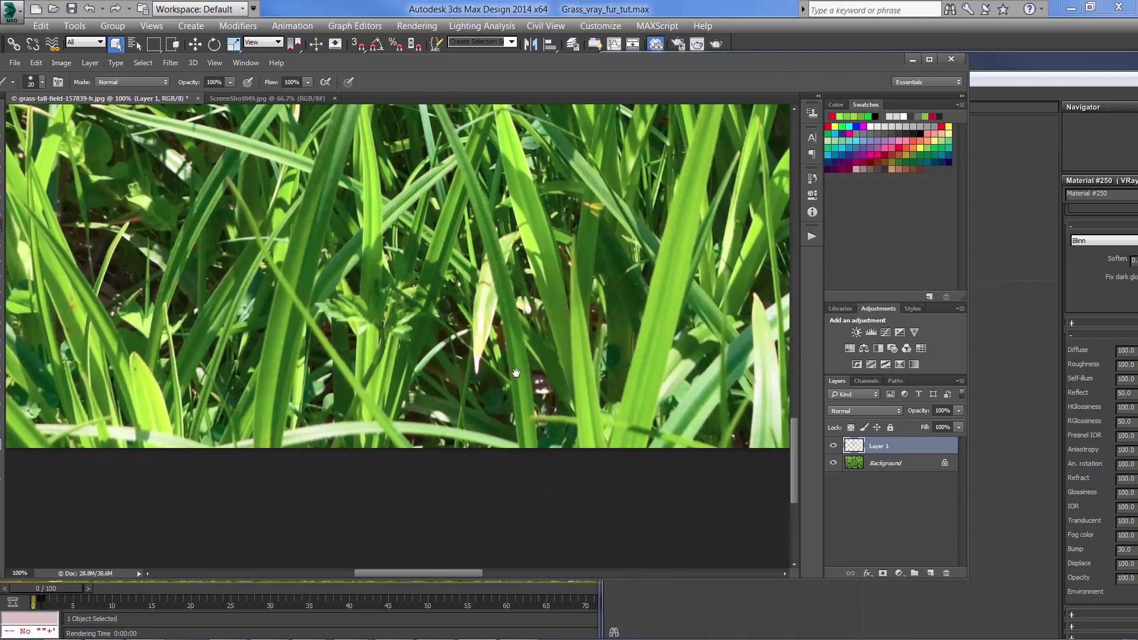
mouse_move(461, 323)
left_mouse_down()
mouse_move(407, 418)
mouse_move(199, 384)
left_mouse_up()
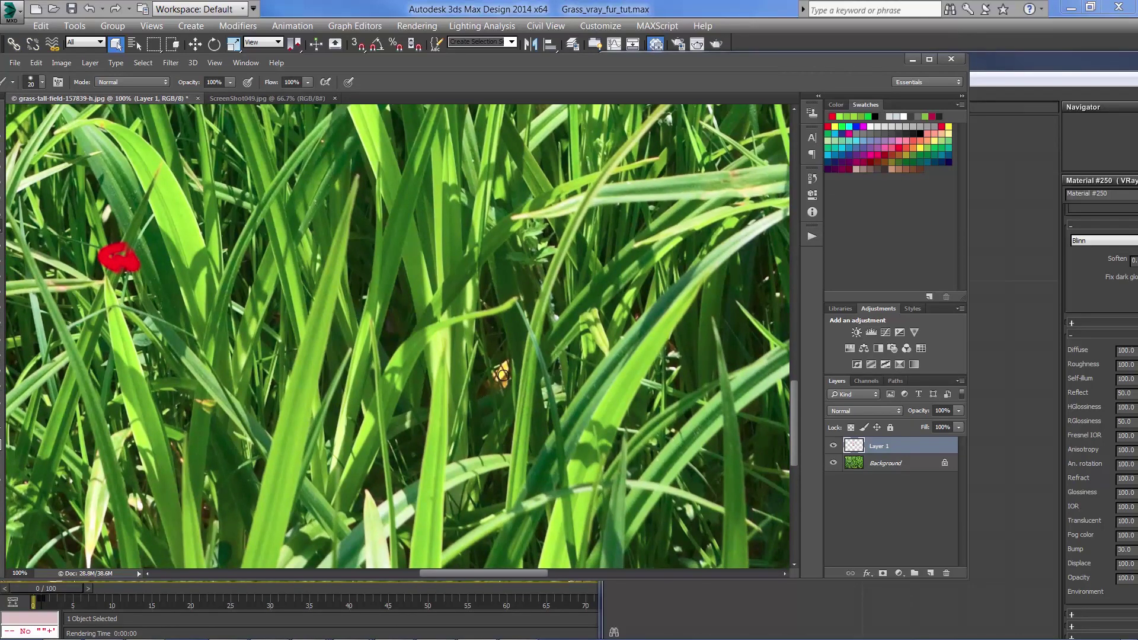
key("ctrl+minus")
key("ctrl+minus")
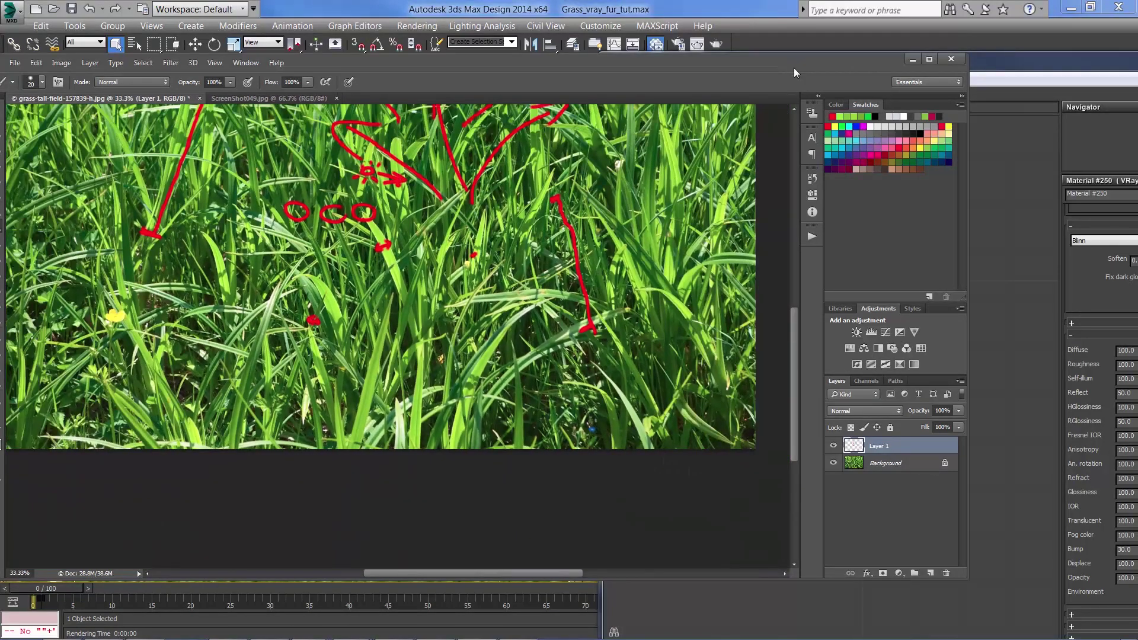
left_click(795, 68)
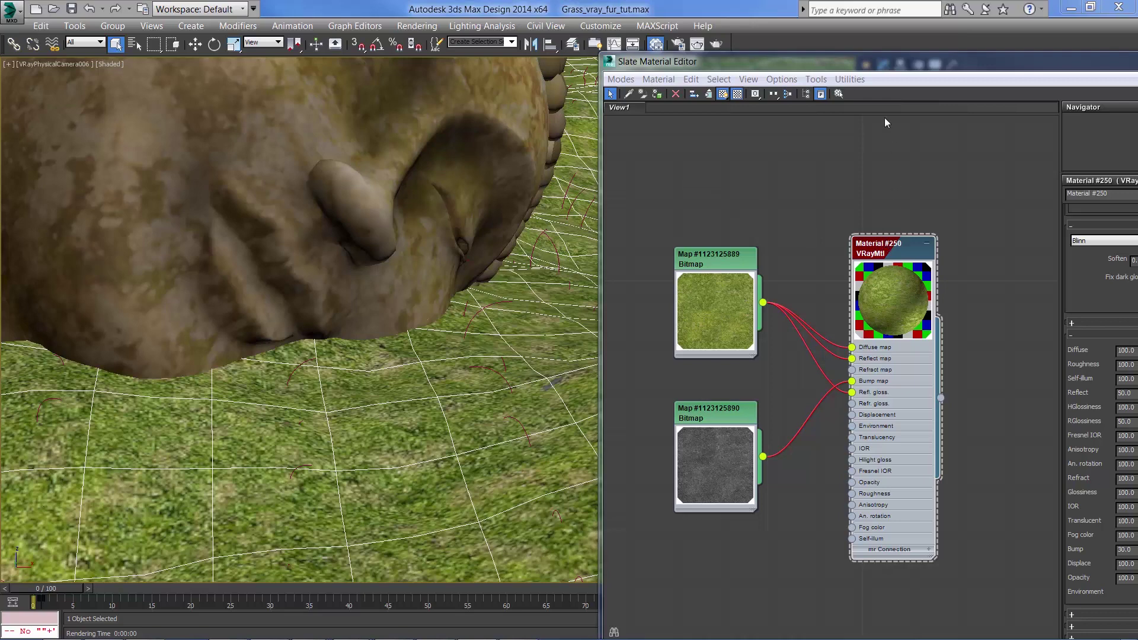
Rename the grass material to 'Grass_fur'
left_click_drag(858, 62, 500, 28)
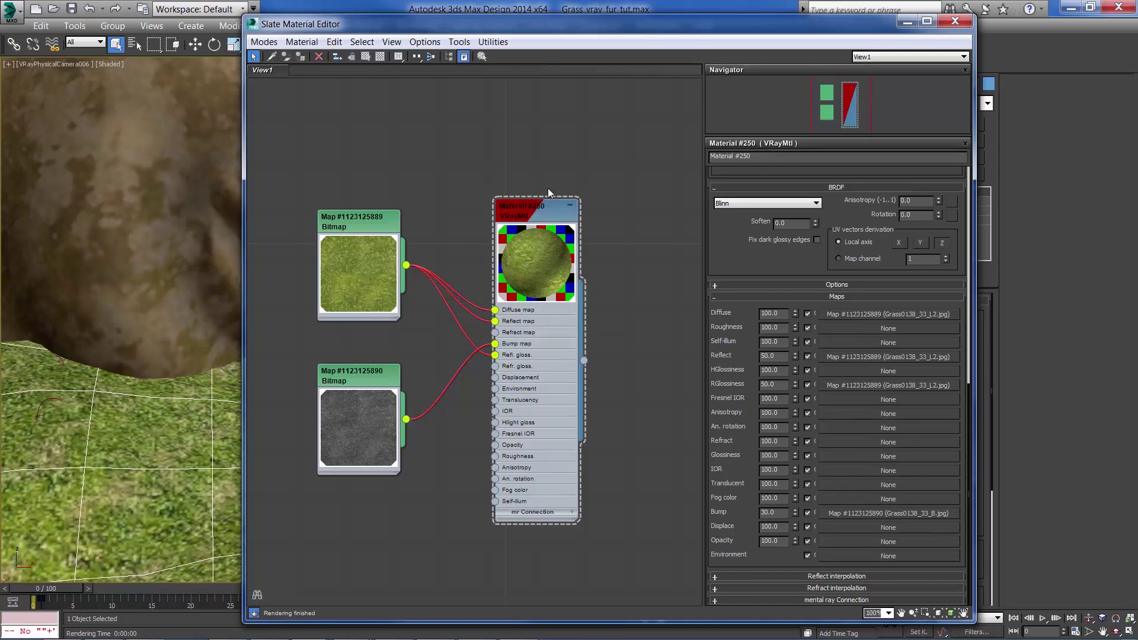
left_click_drag(756, 156, 711, 157)
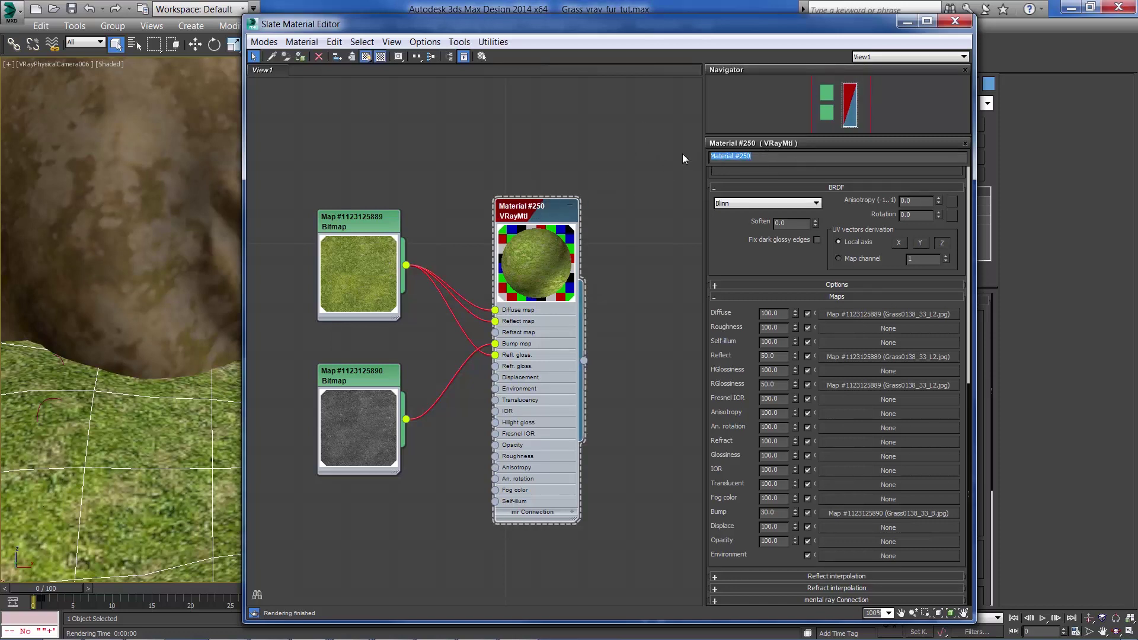
type("Grass")
type("_ful")
key("Return")
Duplicate the material with its two bitmap nodes and arrange the copies in the node view
left_click_drag(640, 146, 264, 581)
left_click_drag(529, 208, 648, 101, "shift")
middle_click_drag(582, 142, 335, 319)
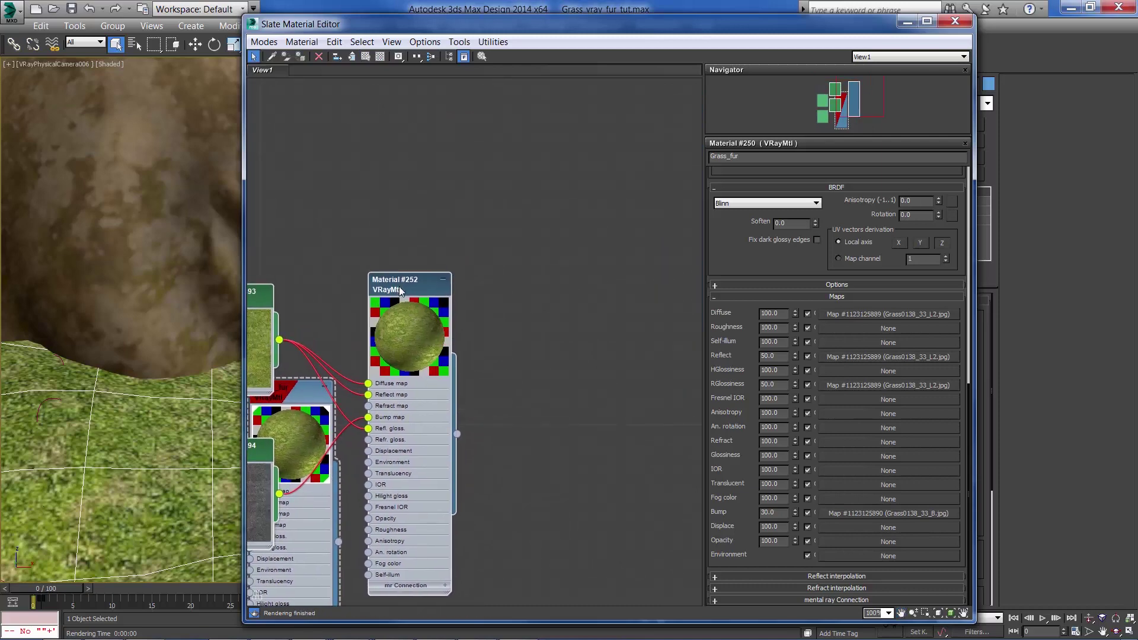
left_click_drag(441, 301, 666, 425)
middle_click_drag(590, 356, 580, 259)
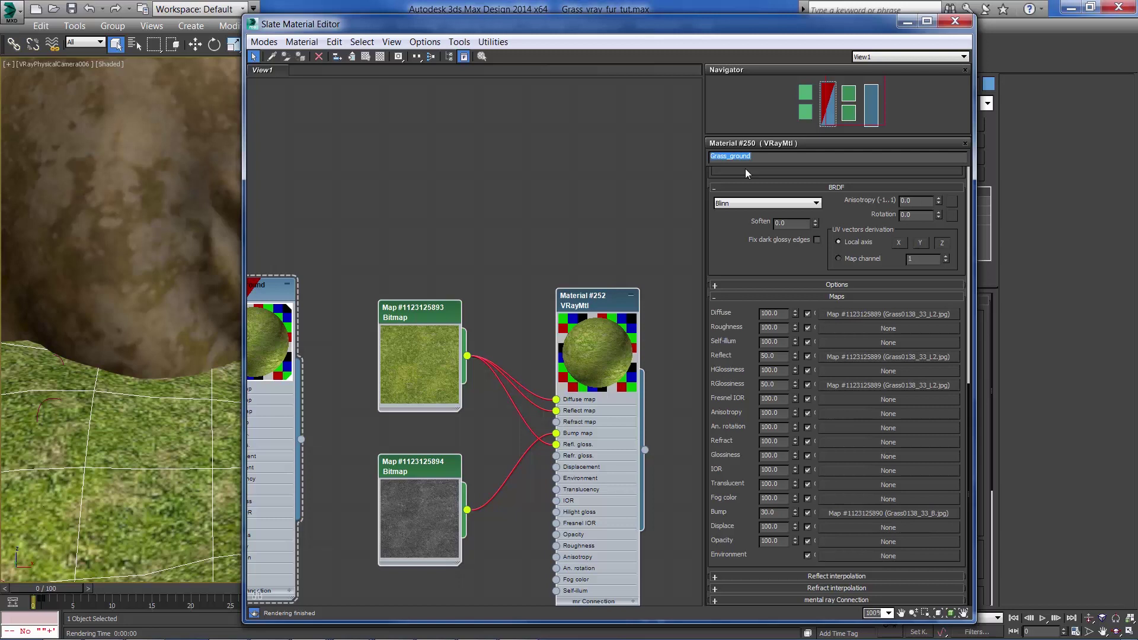
left_click_drag(591, 306, 591, 318)
mouse_move(559, 34)
left_mouse_down()
mouse_move(578, 27)
mouse_move(560, 34)
left_mouse_up()
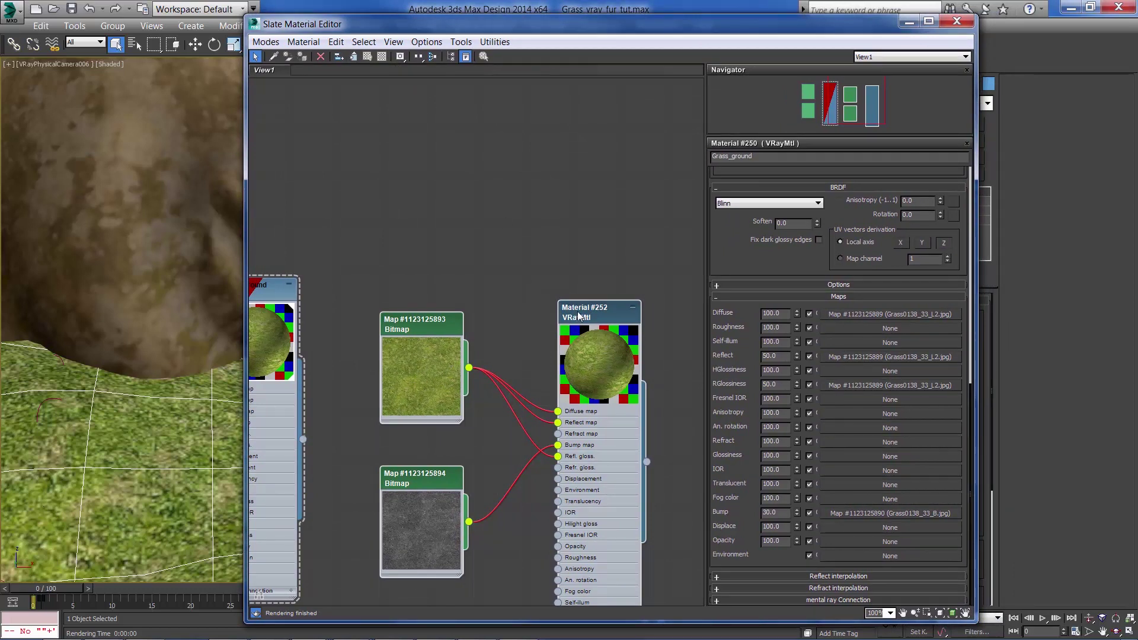
Assign the grass material to the ground and show its texture in the viewport
left_click(301, 57)
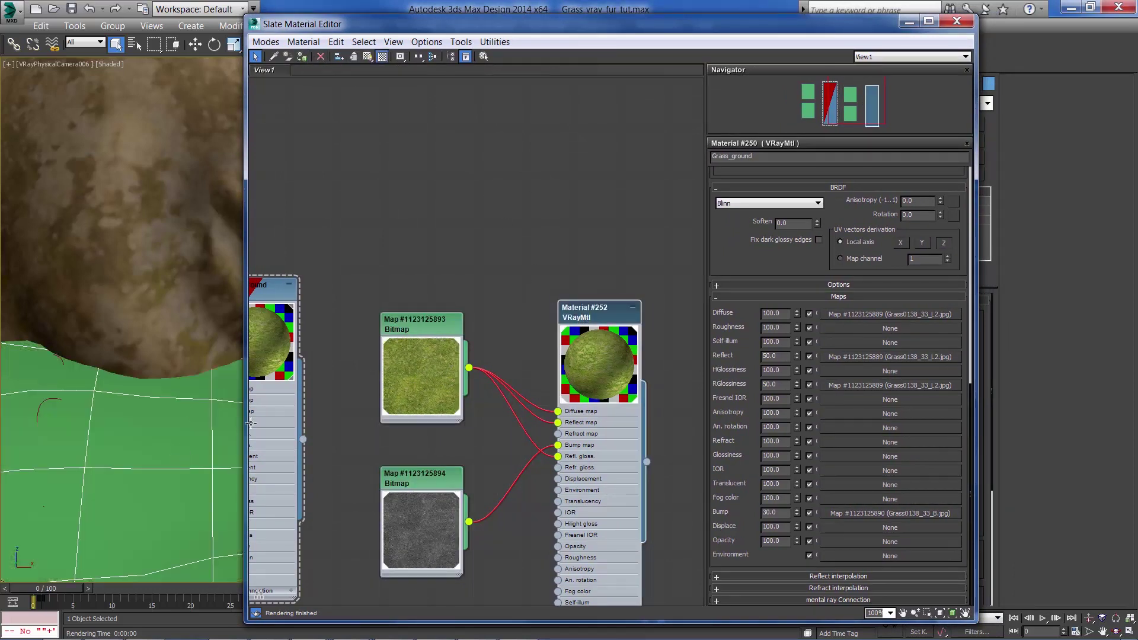
left_click(367, 57)
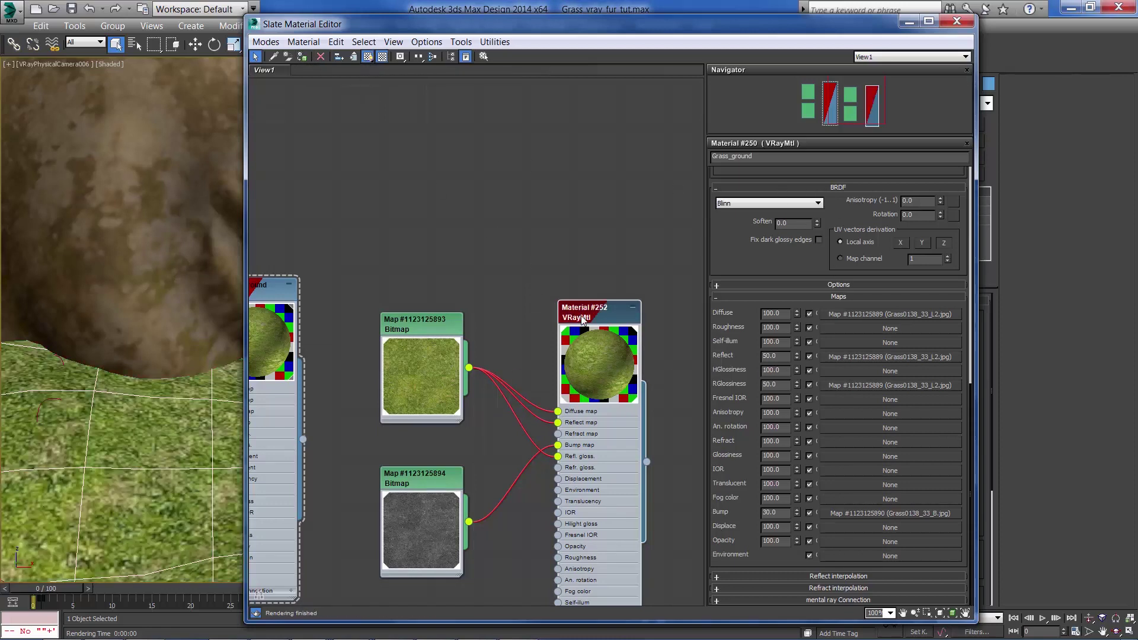
left_click_drag(412, 327, 364, 326)
Bring up the node view's Maps > Standard list of maps
right_click(379, 327)
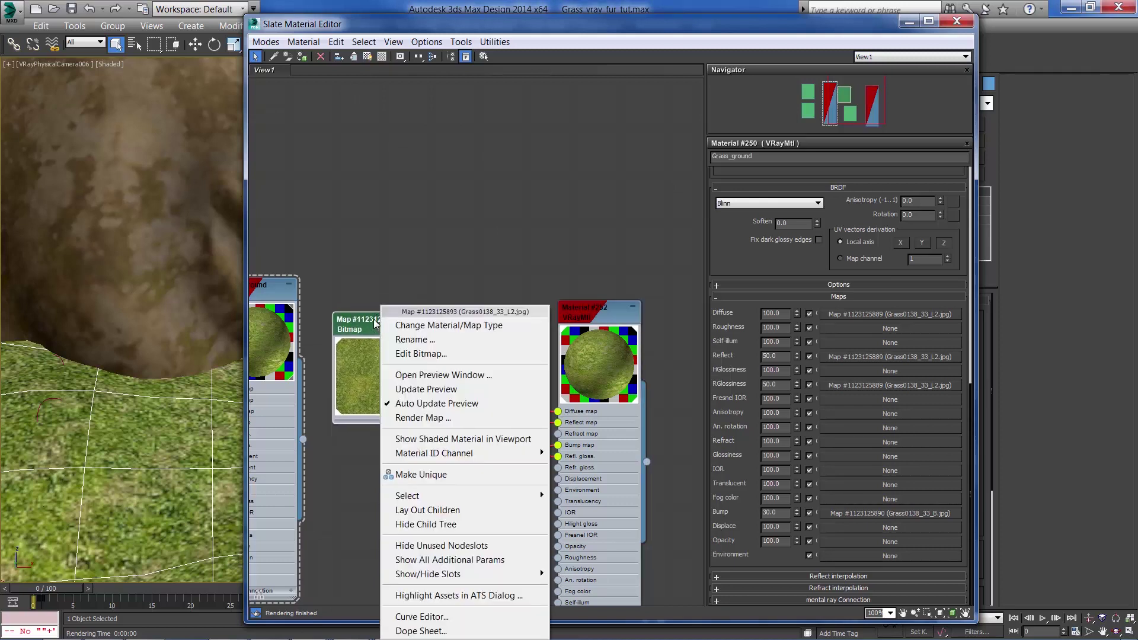
left_click(367, 324)
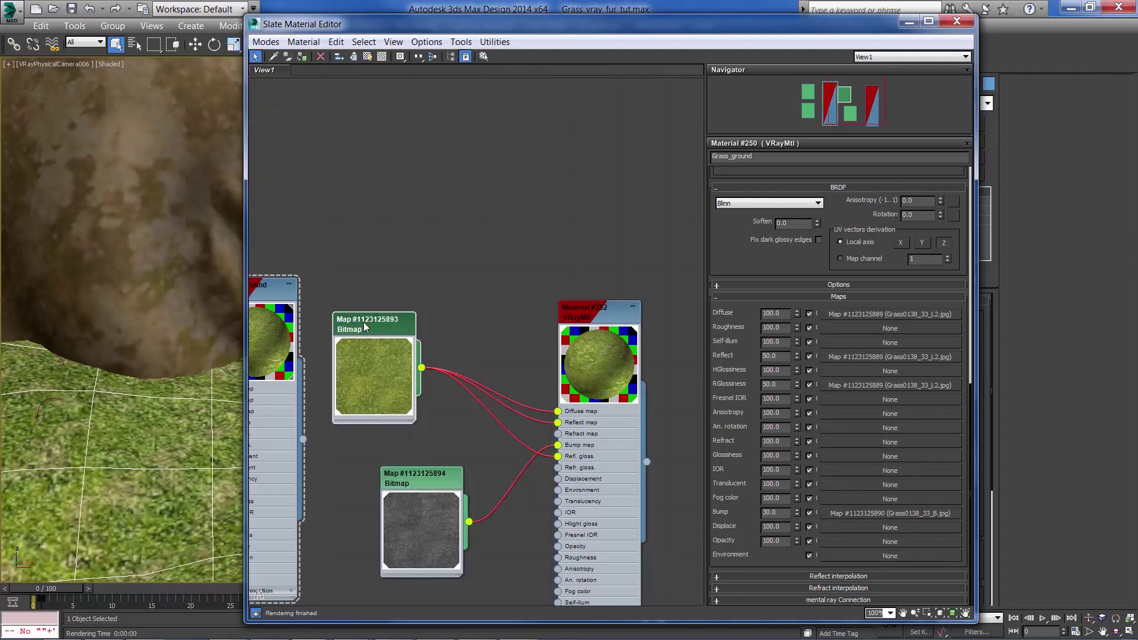
right_click(491, 344)
mouse_move(559, 355)
mouse_move(442, 373)
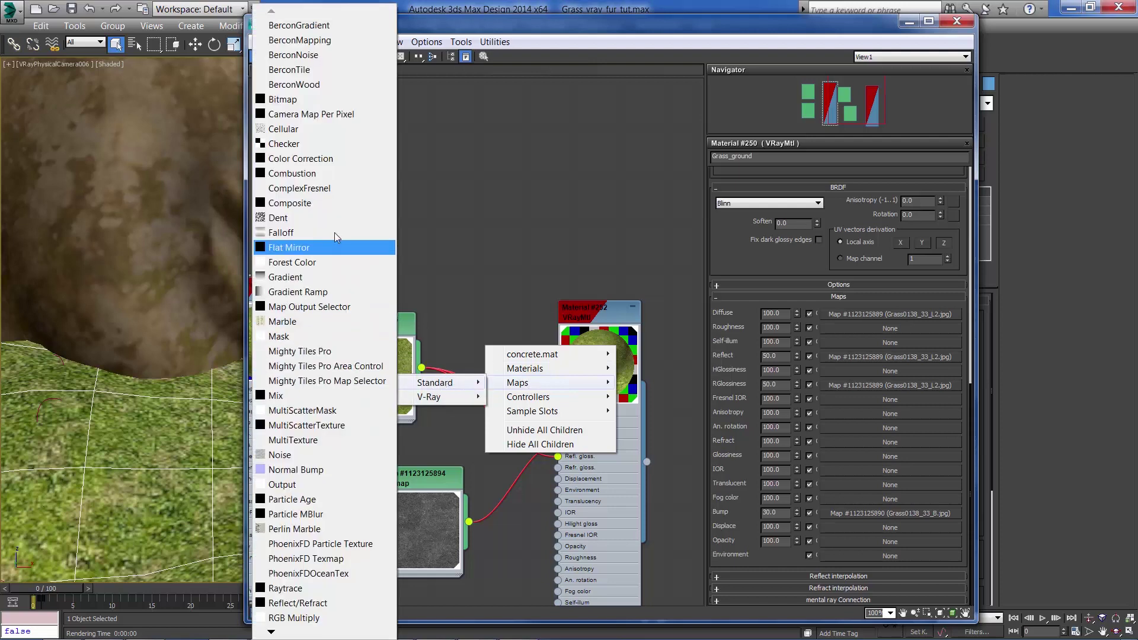
Insert a Color Correction map between the grass bitmap and the Diffuse input
left_click(336, 158)
left_click(468, 340)
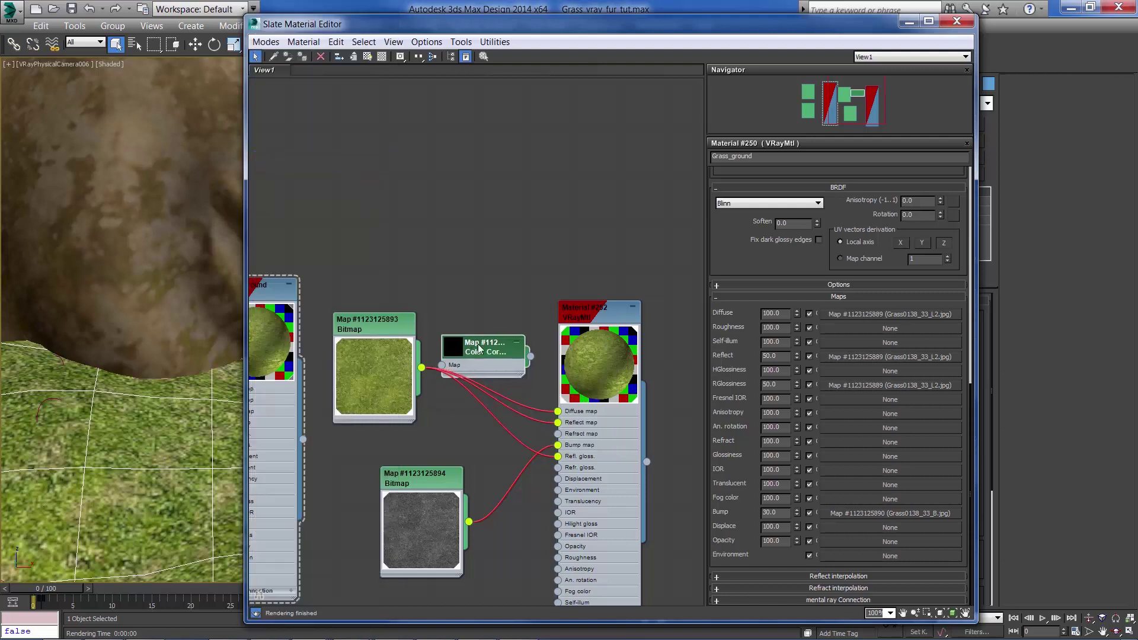
left_click_drag(480, 348, 490, 337)
left_click_drag(421, 368, 451, 354)
left_click_drag(540, 346, 558, 411)
left_click_drag(507, 342, 495, 331)
Shift the Color Correction hue to -41.333 toward brown and lower its saturation
double_click(459, 323)
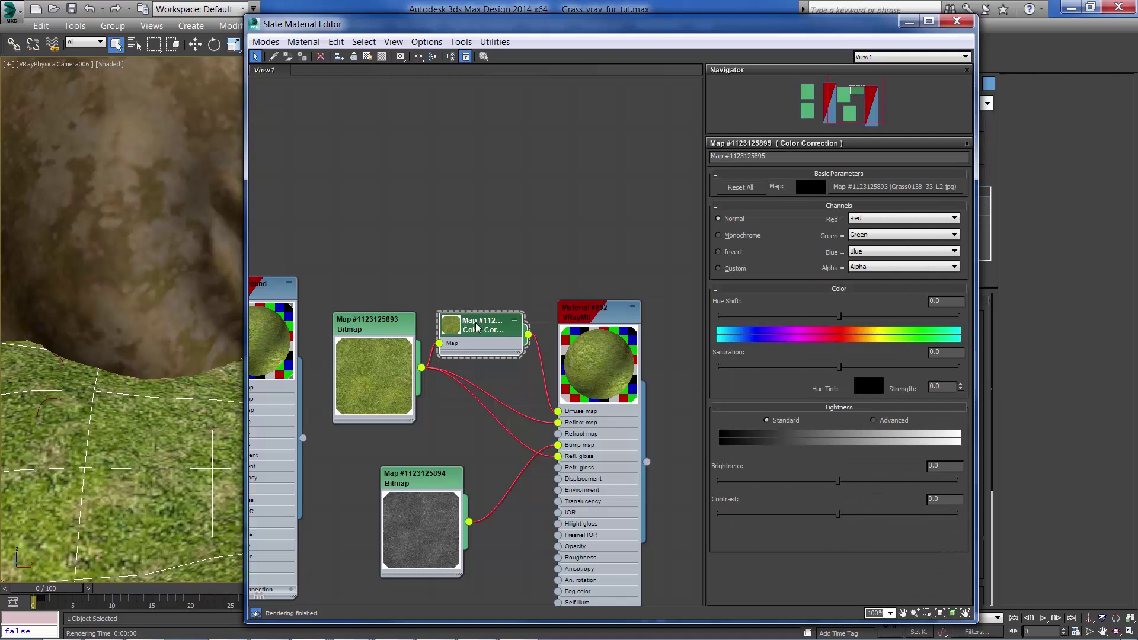
double_click(454, 328)
left_click_drag(474, 323, 475, 217)
left_click_drag(838, 316, 815, 321)
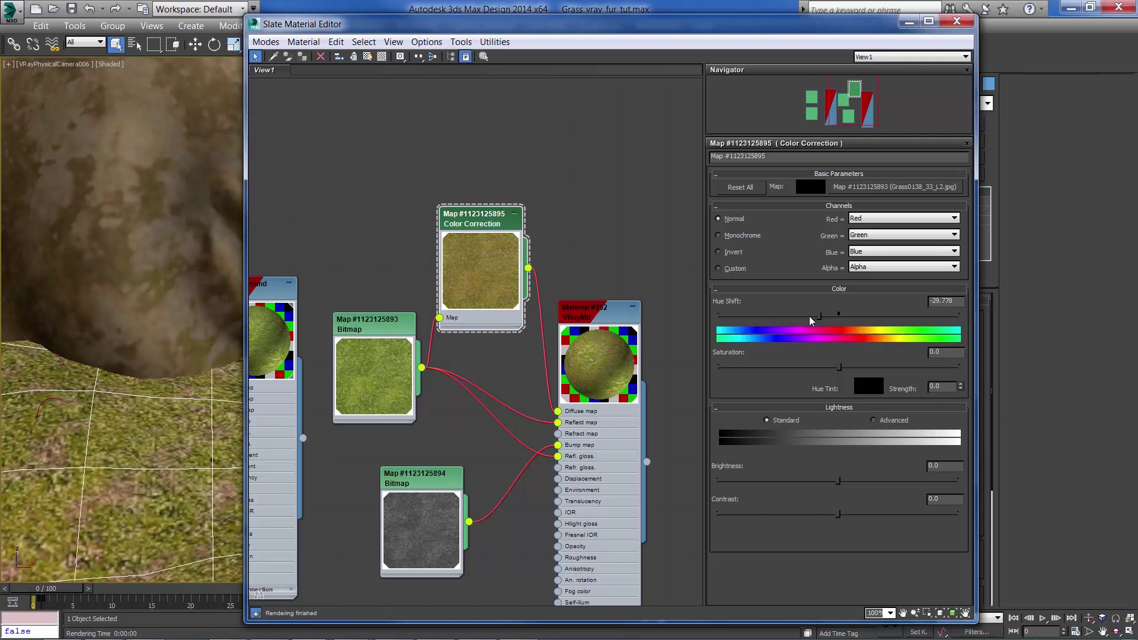
left_click_drag(811, 321, 812, 321)
left_click_drag(839, 367, 829, 372)
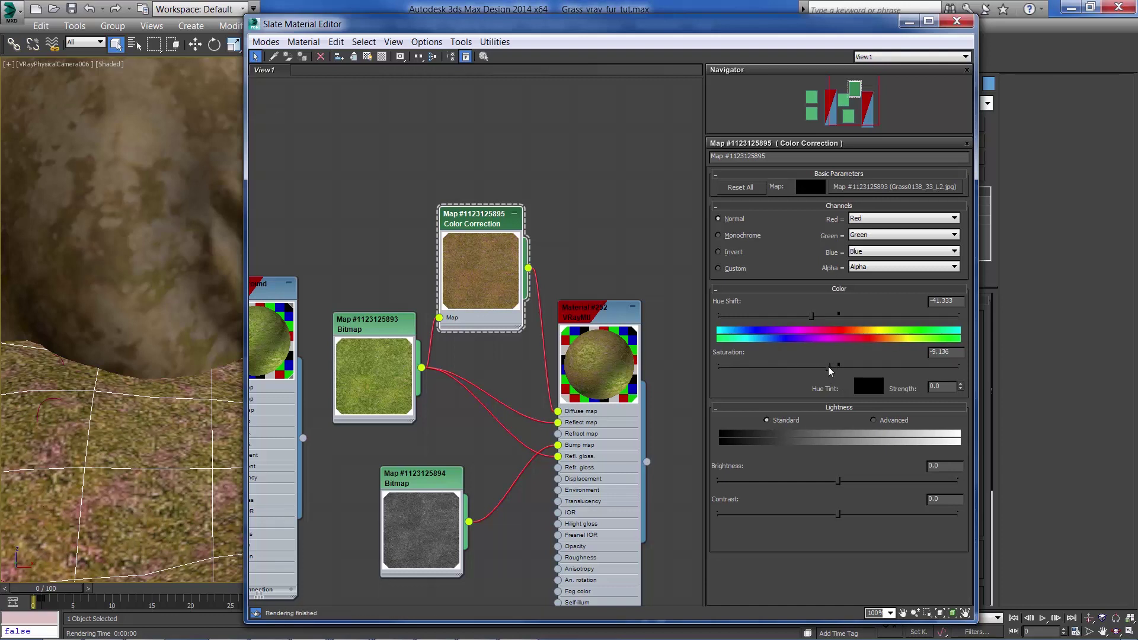
Switch Lightness to Advanced and set the RGB gamma to 1.2
left_click(874, 421)
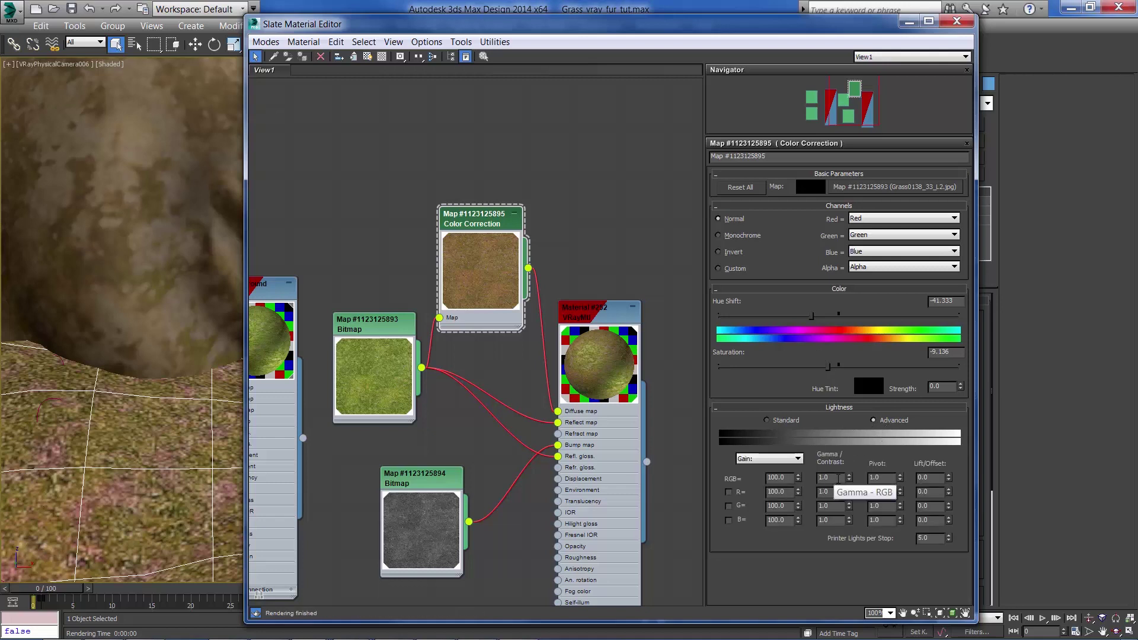
double_click(836, 478)
type("1.")
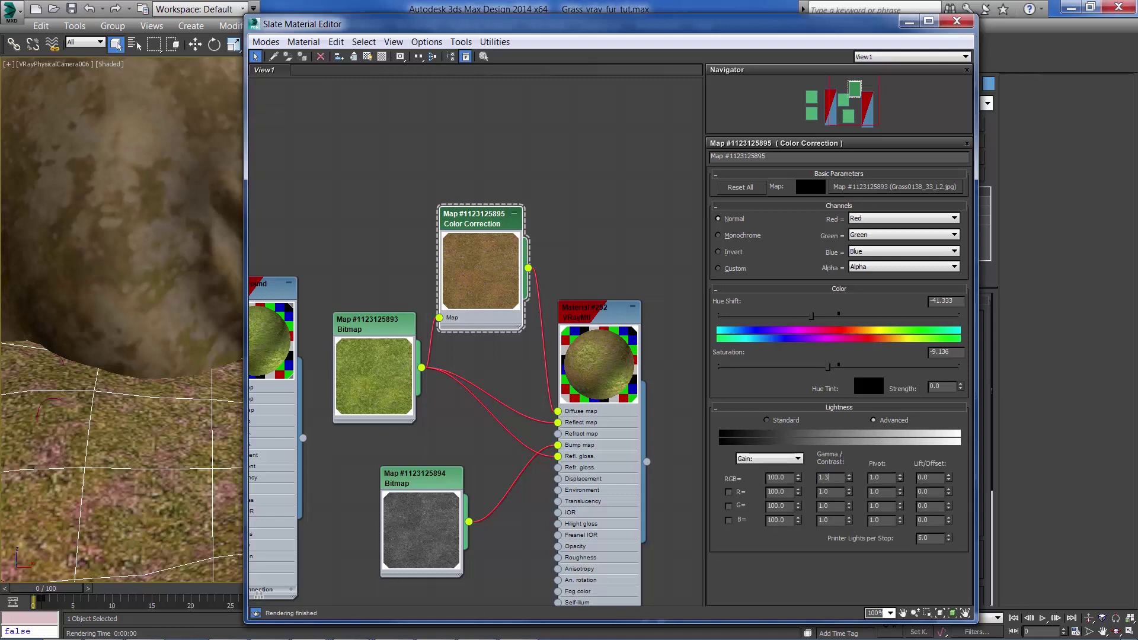
key("Return")
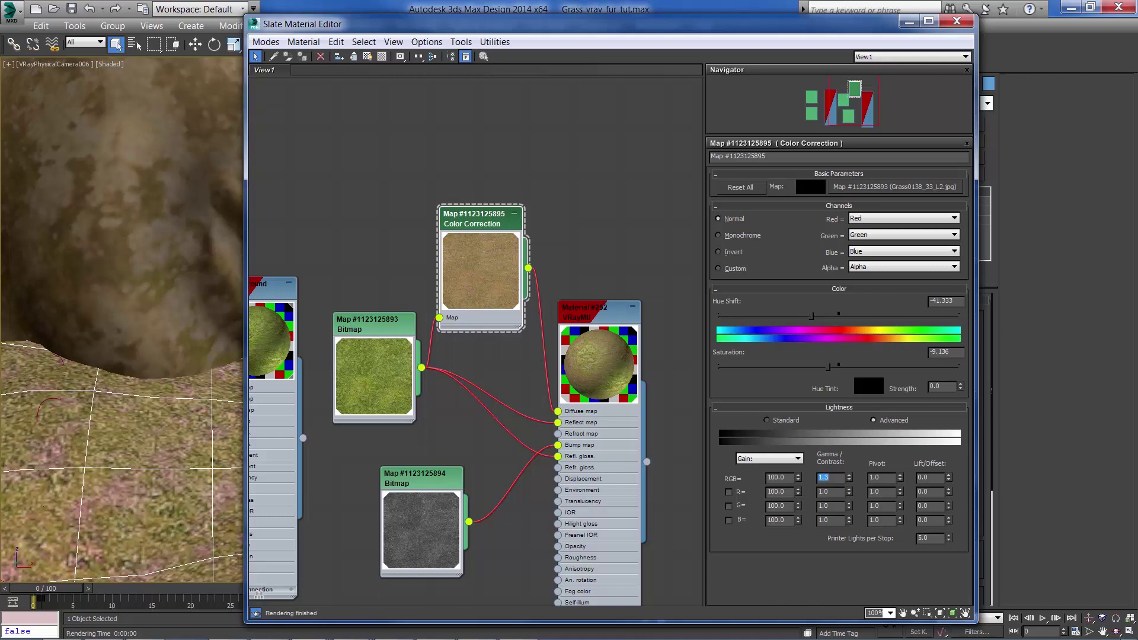
type("1.2")
key("Return")
Unwire the grass bitmap from the Reflect and gloss inputs of Material #252
left_click_drag(602, 313, 614, 300)
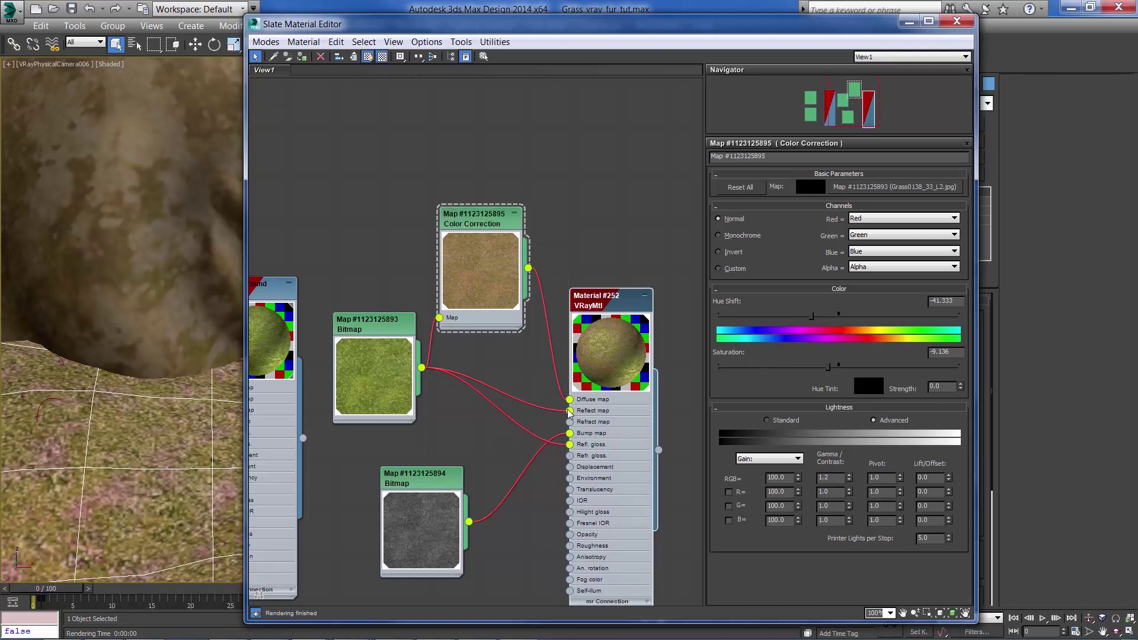
left_click_drag(570, 410, 530, 428)
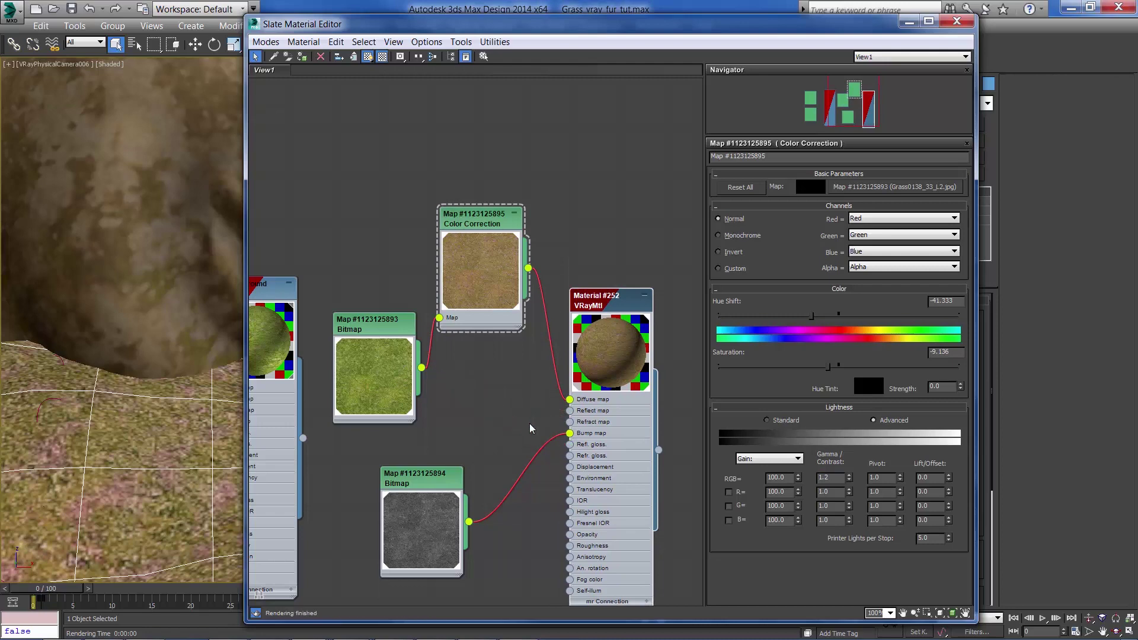
double_click(609, 306)
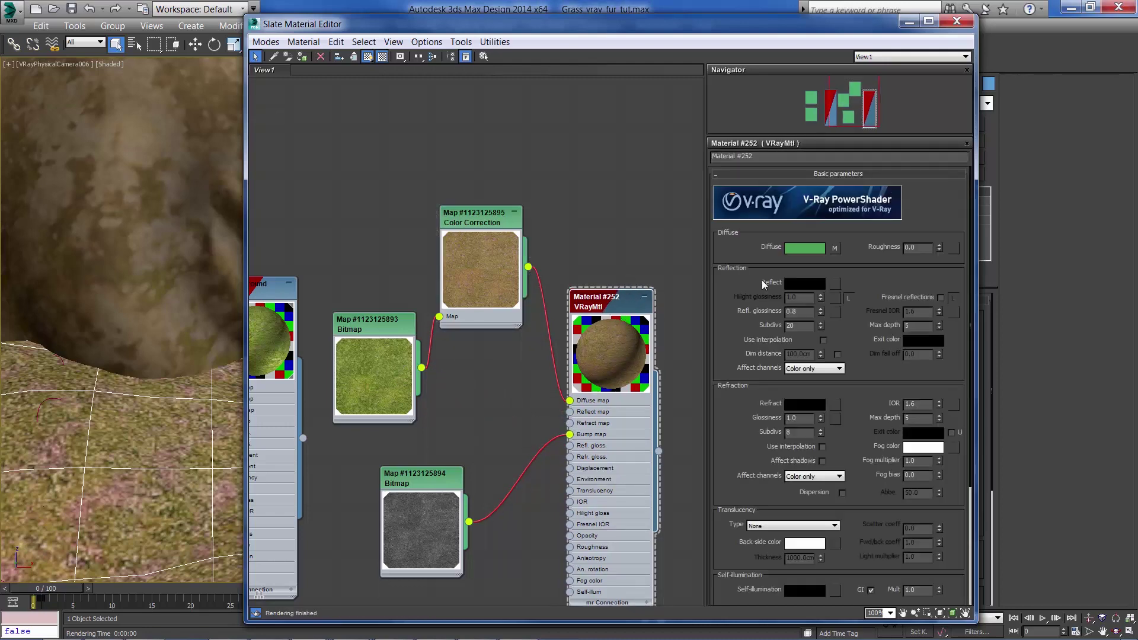
Set the Reflect colour to dark grey 15 and Refl. glossiness to 0.6
left_click(799, 287)
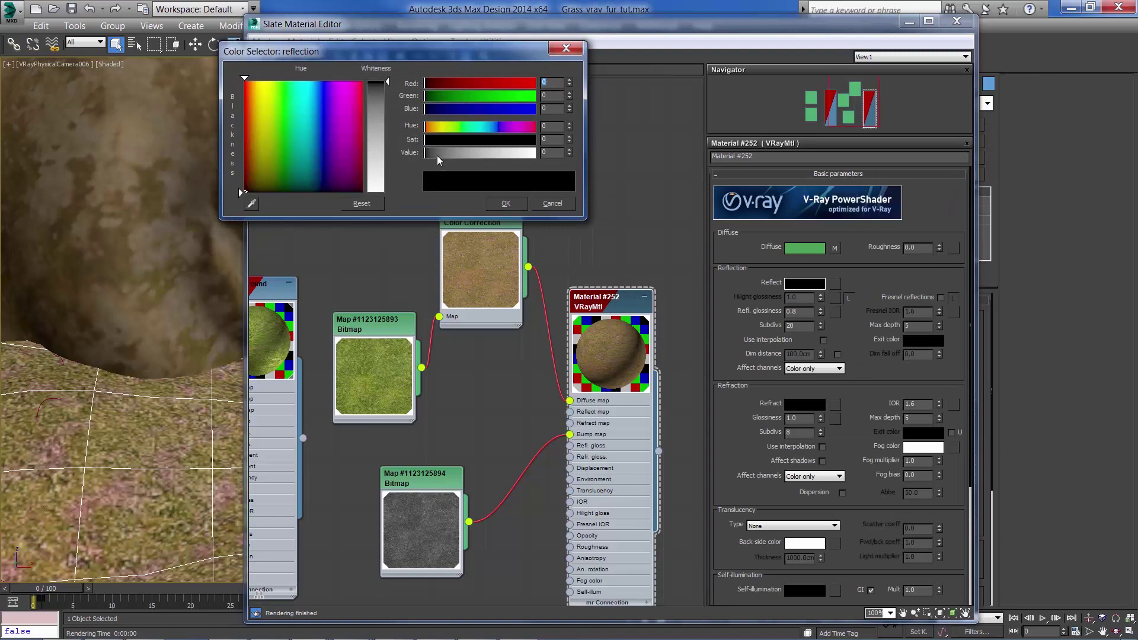
left_click_drag(436, 155, 428, 155)
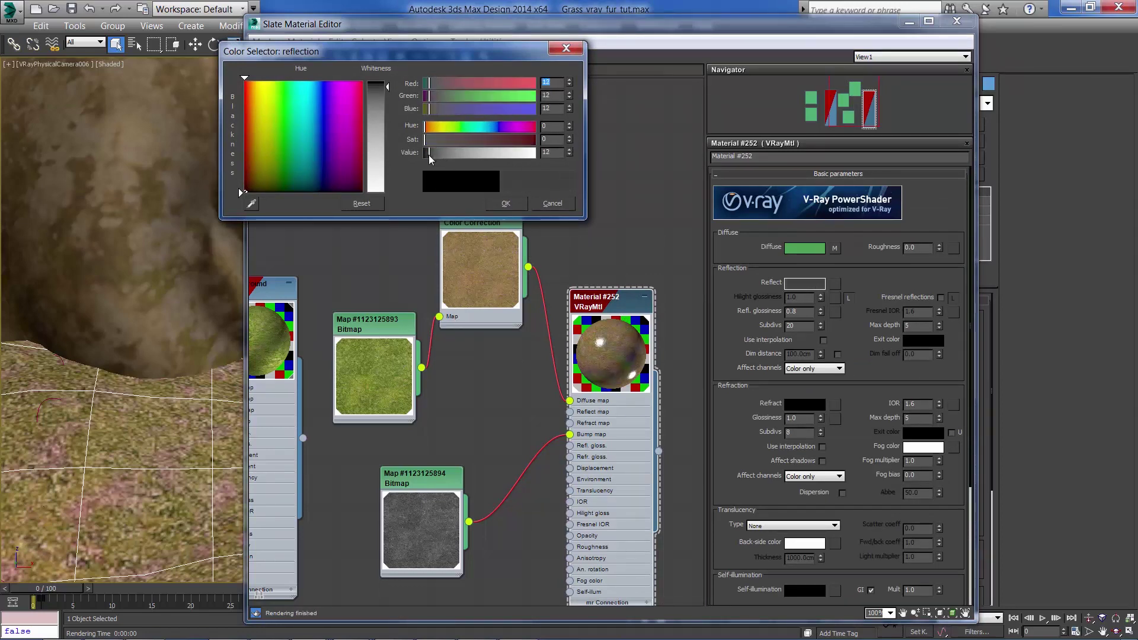
left_click(506, 204)
type("0.6")
key("Return")
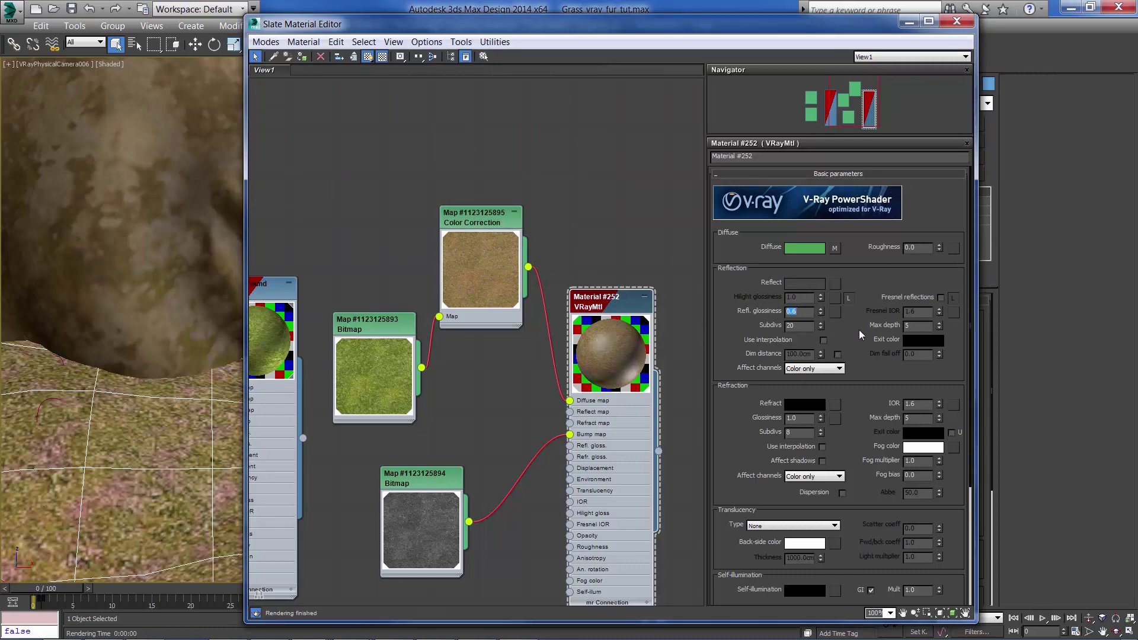
Wire the grey bitmap into the Reflect map and Refl. gloss inputs
left_click_drag(855, 331, 858, 291)
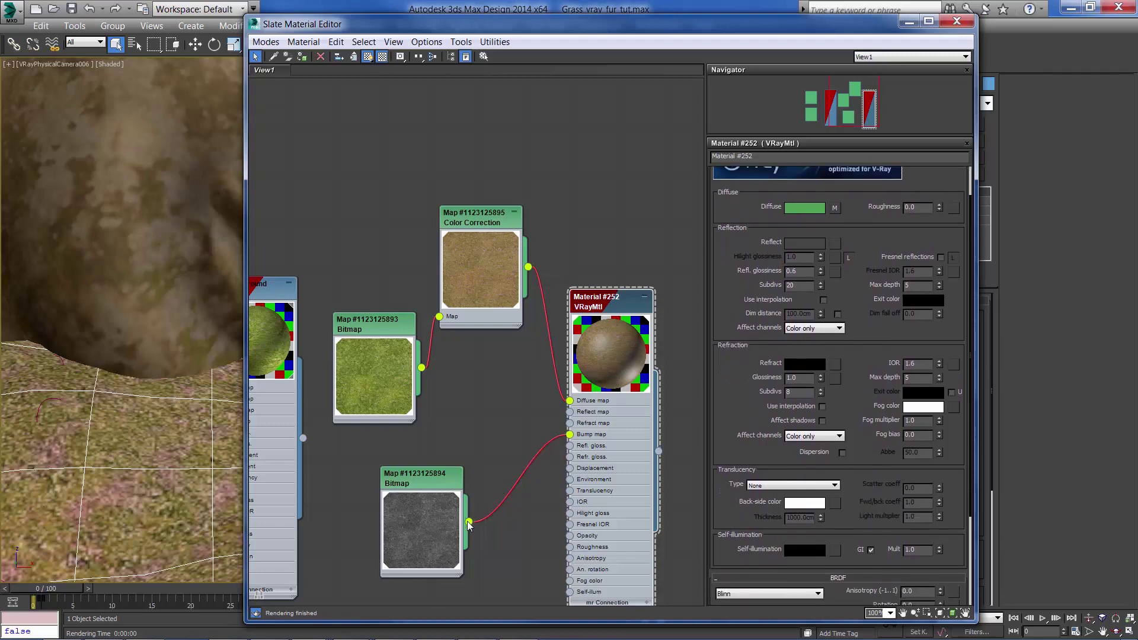
left_click_drag(469, 522, 571, 417)
left_click_drag(469, 523, 570, 446)
Open an enlarged preview window of Material #252 on the left side
right_click(610, 343)
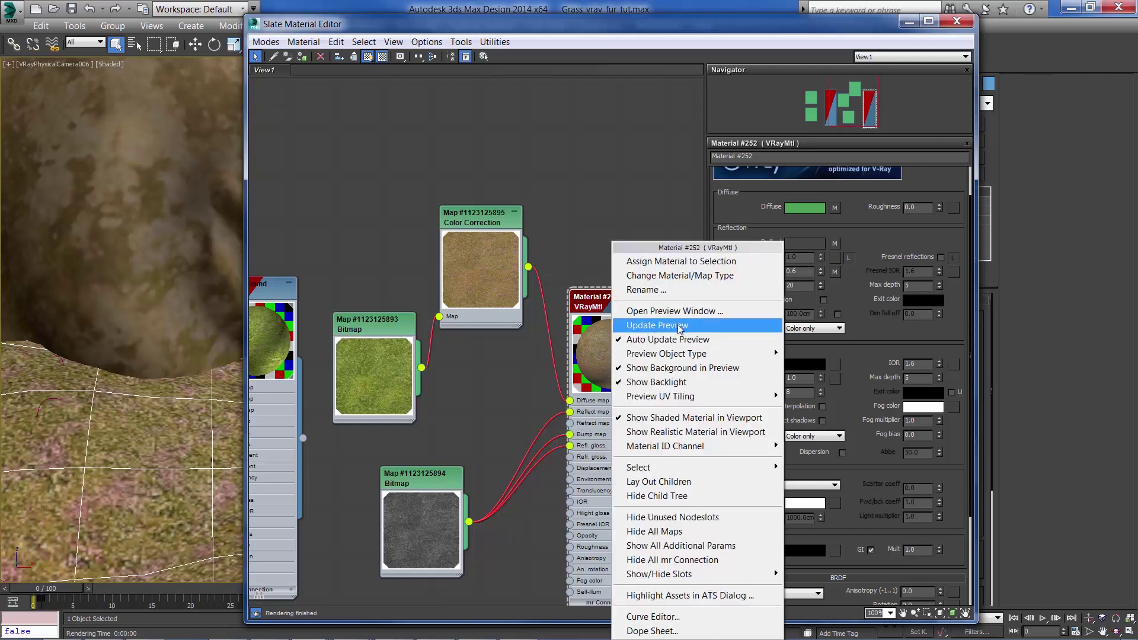
mouse_move(723, 360)
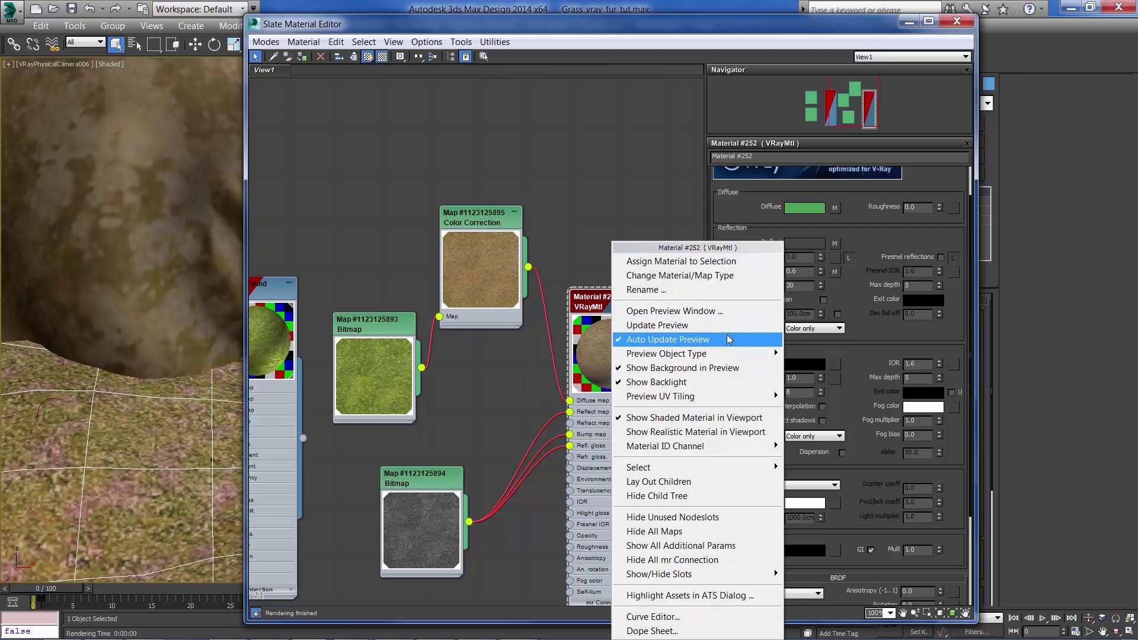
left_click(717, 311)
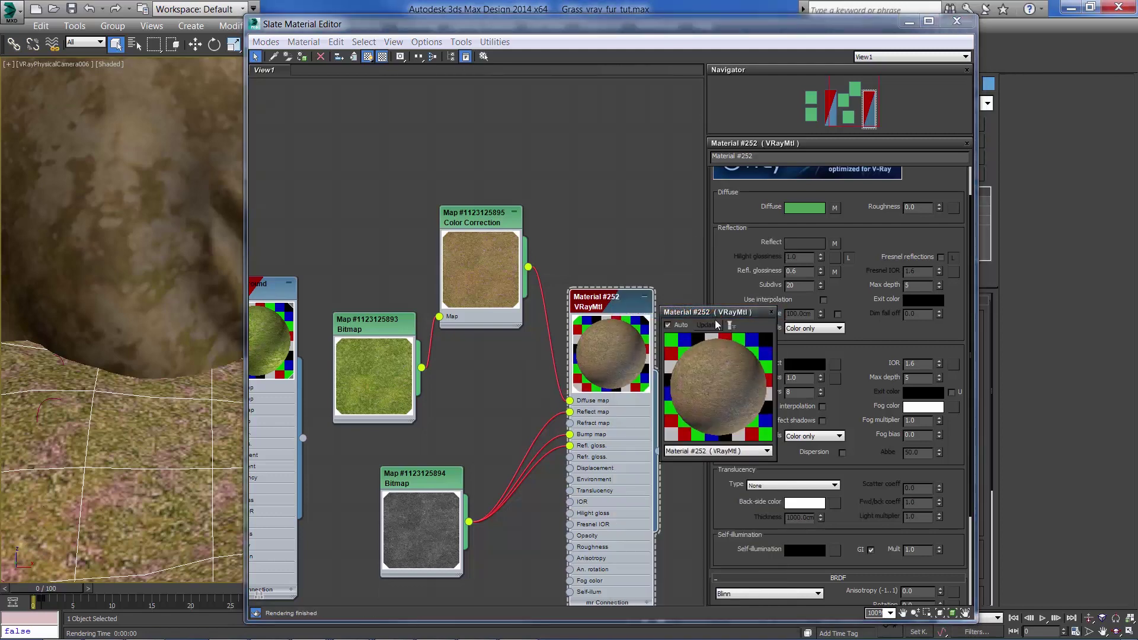
left_click_drag(657, 305, 477, 194)
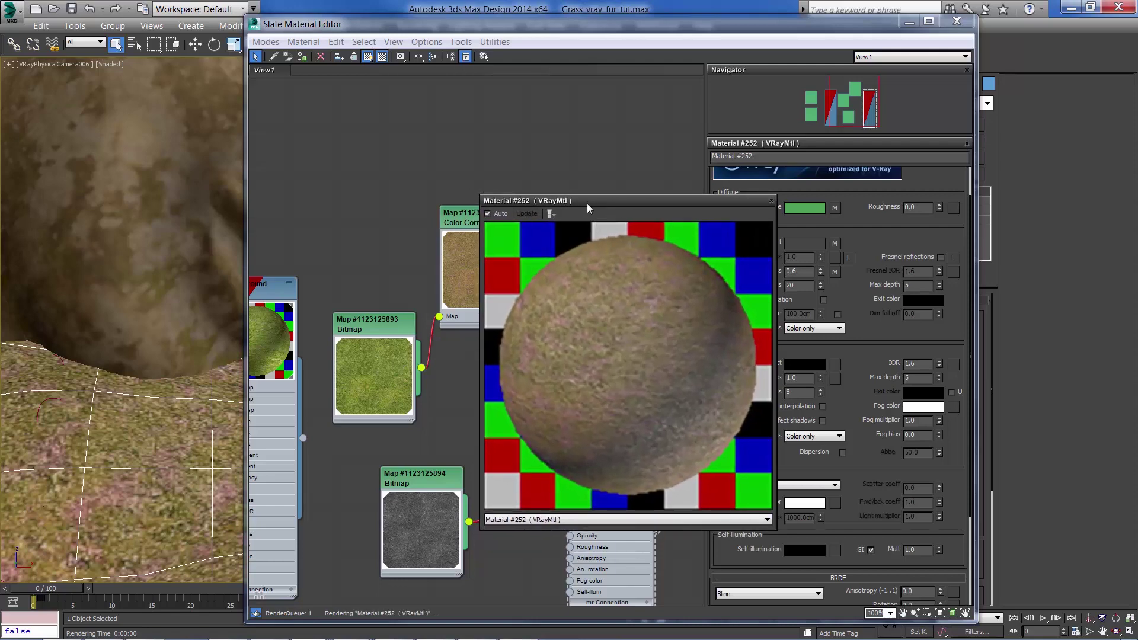
left_click_drag(610, 202, 166, 103)
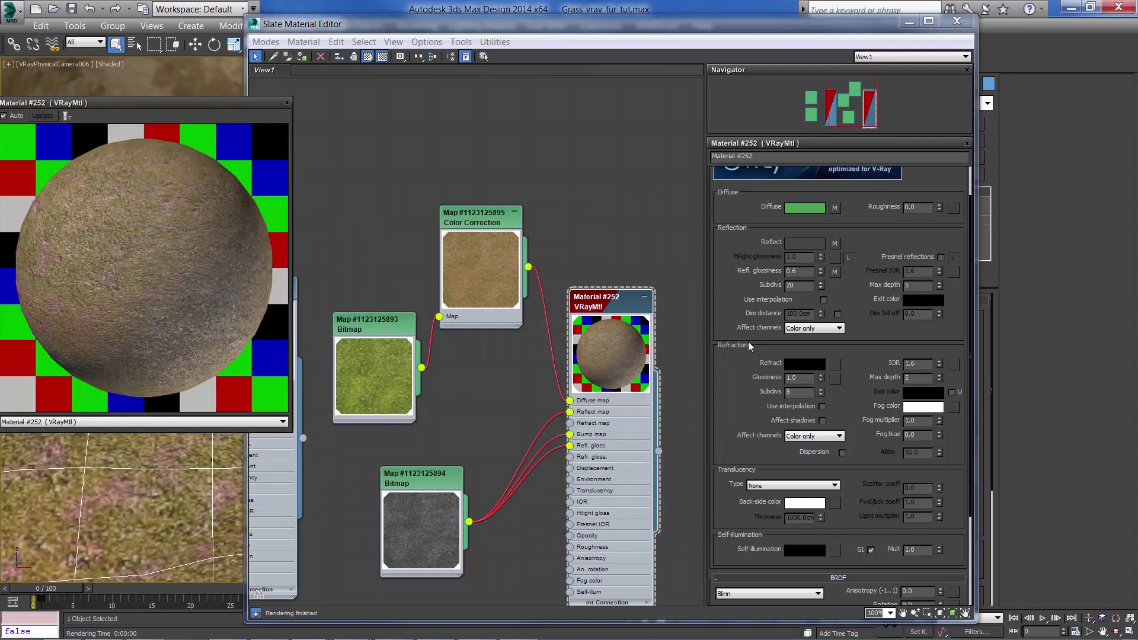
Set the Bump amount in the Maps rollout to 60
left_click_drag(741, 368, 735, 144)
left_click(837, 565)
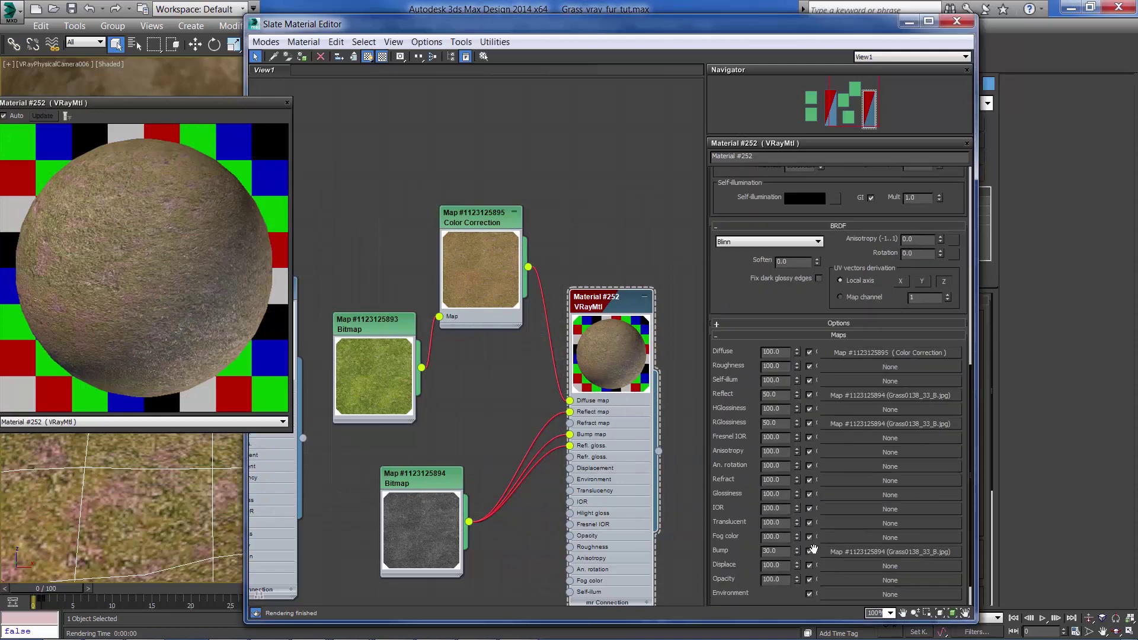
scroll(749, 528, "down", 2)
left_click_drag(777, 513, 756, 521)
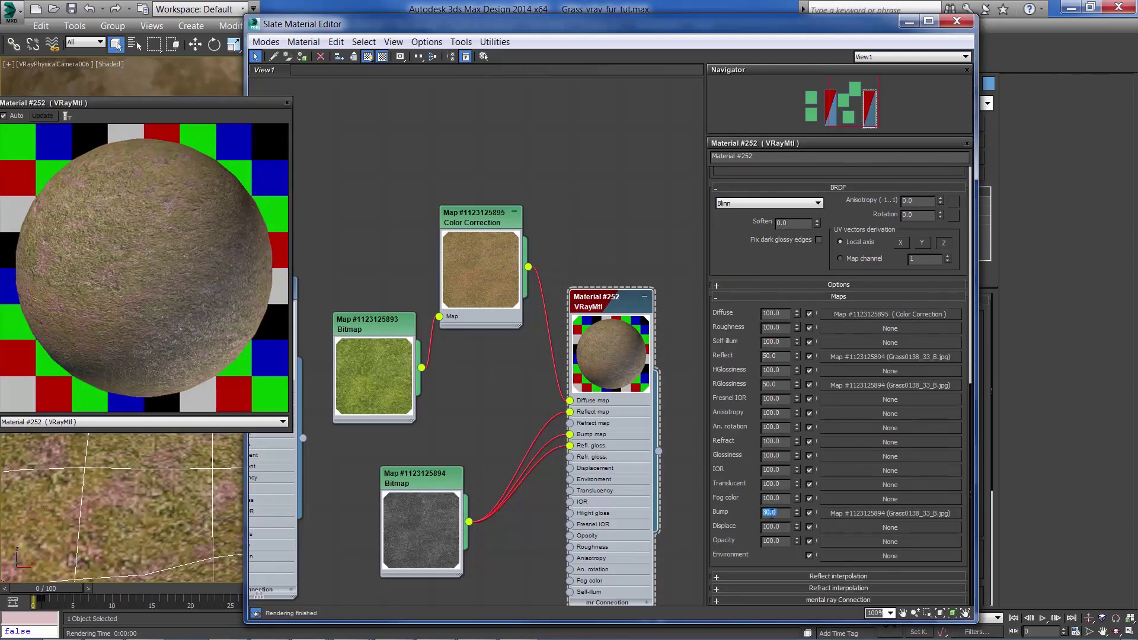
key("Return")
Set Blur to 0.5 on both the grey and the grass colour bitmaps
left_click(855, 513)
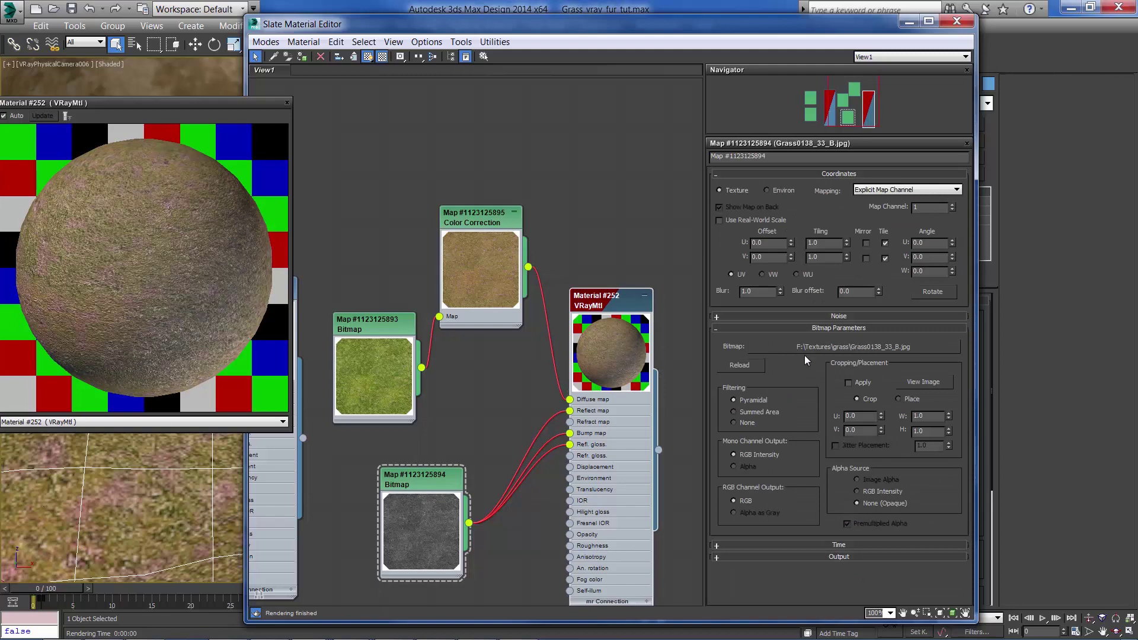
type("0.5")
key("Return")
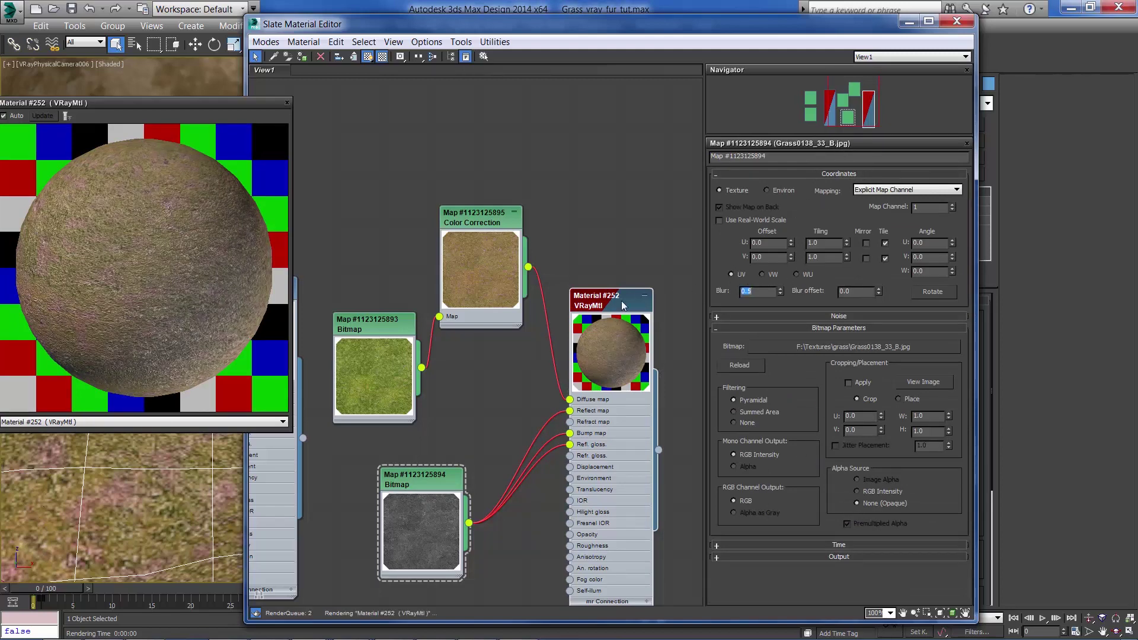
double_click(378, 323)
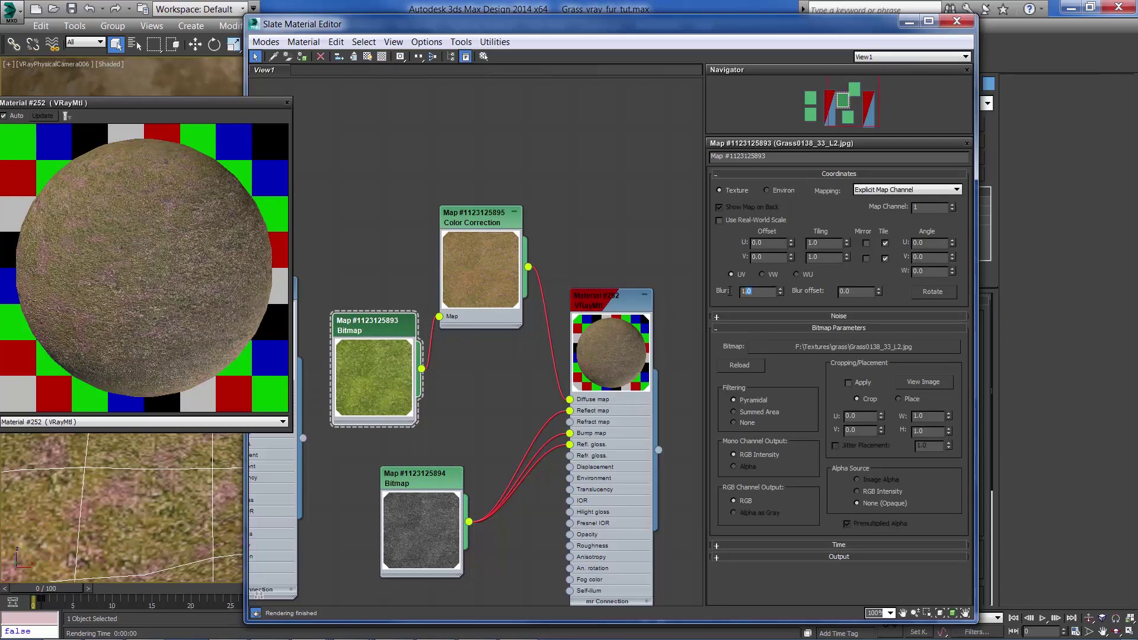
type("0.5")
key("Return")
Close the preview window and material editor, then start a production render
left_click(285, 104)
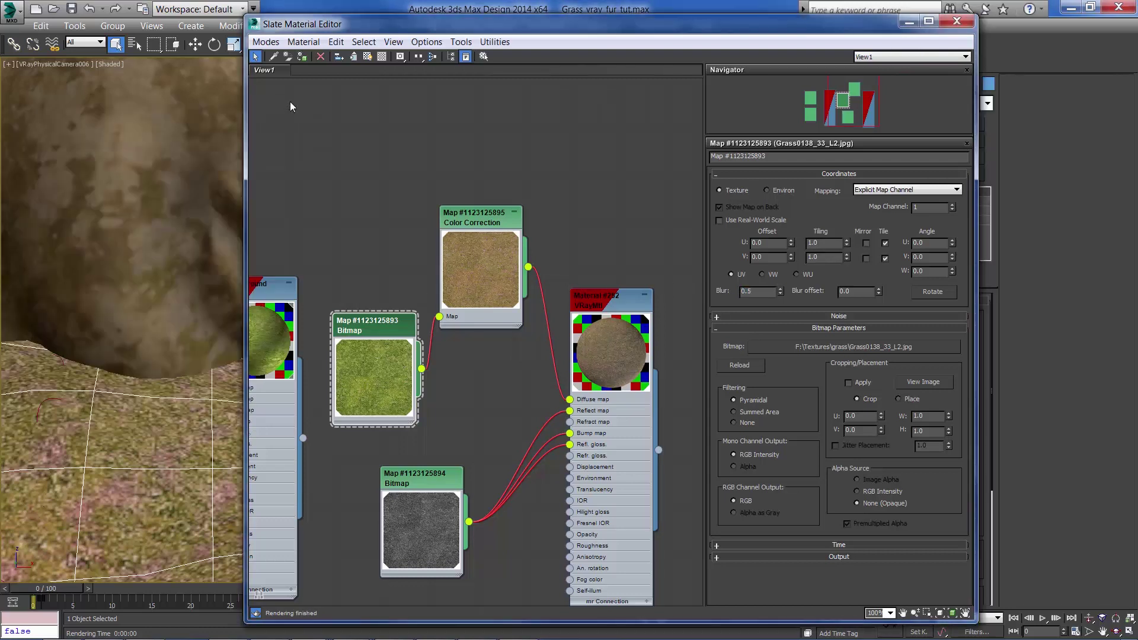
left_click_drag(686, 28, 719, 29)
middle_click_drag(531, 190, 631, 158)
key("m")
key("shift+q")
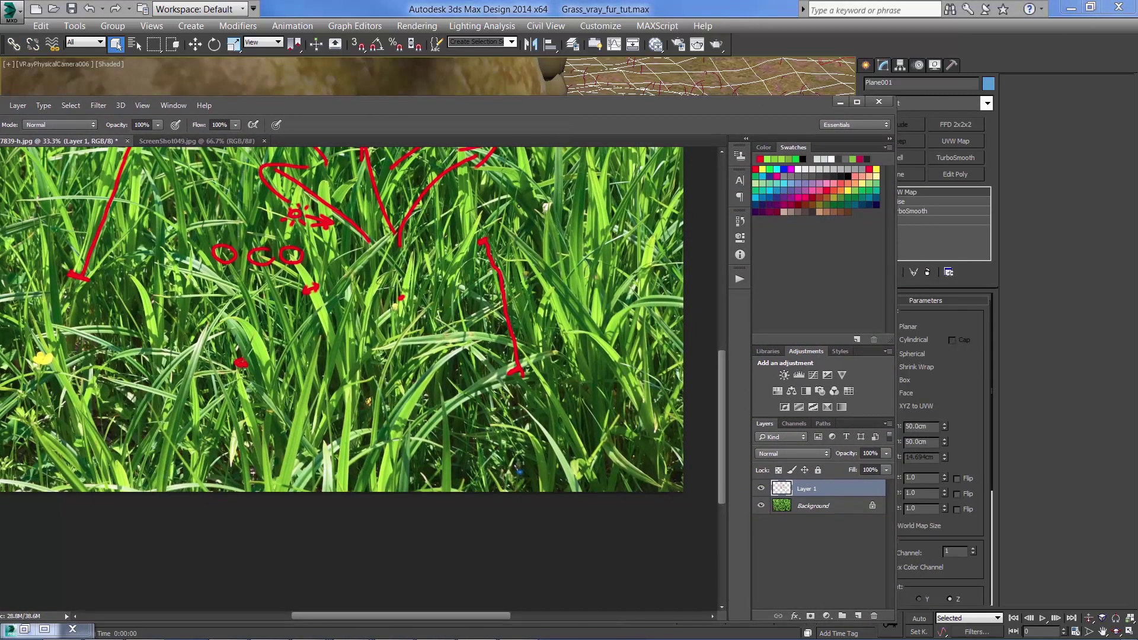
Zoom into the annotated grass photo, then minimize Photoshop to reveal the render
key("ctrl+plus")
key("ctrl+plus")
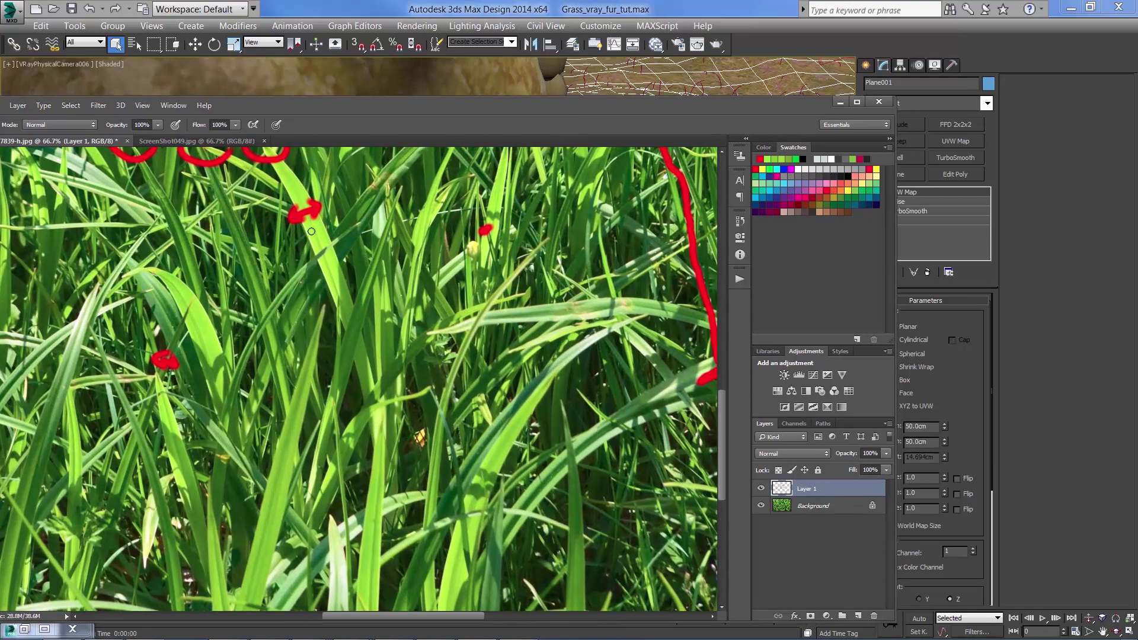
left_click(839, 103)
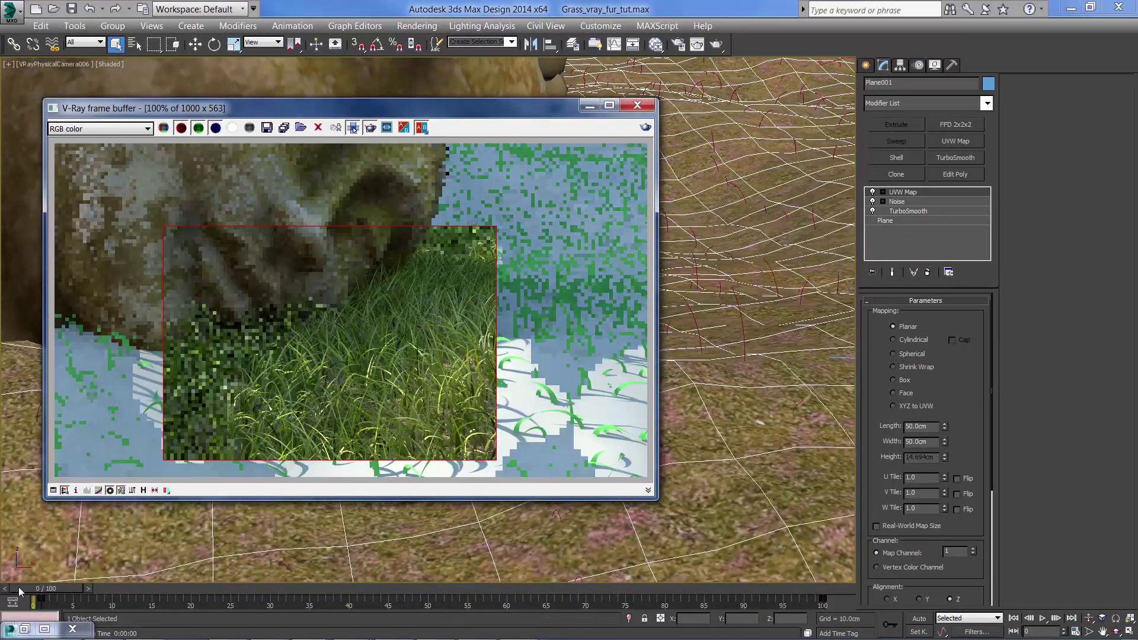
Open the Slate Material Editor and add a VRay2SidedMtl node
key("m")
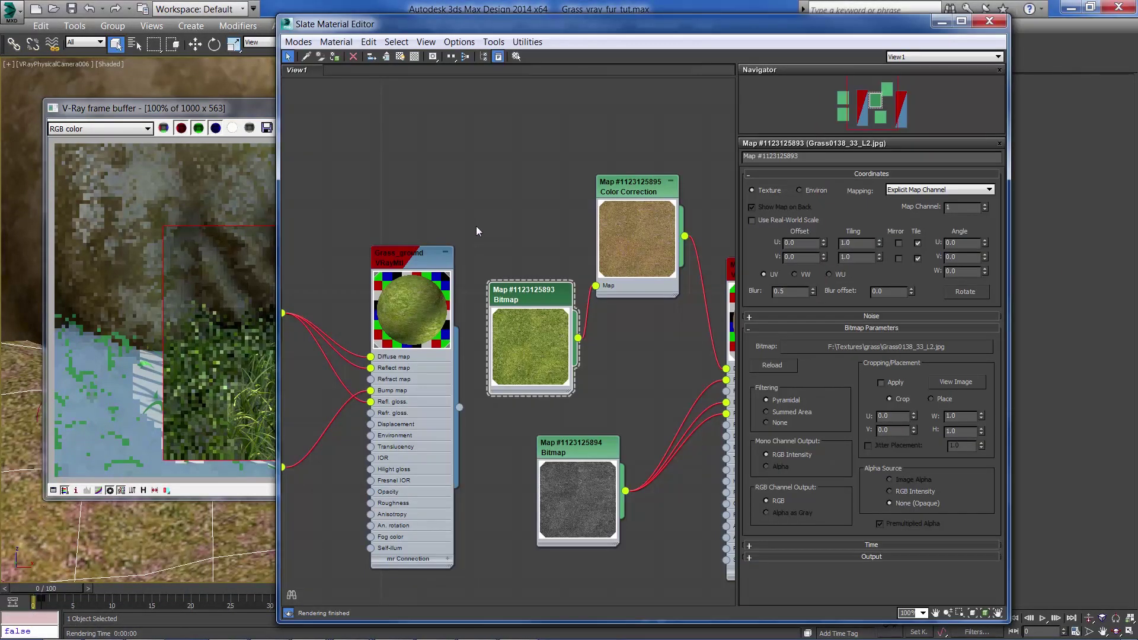
middle_click_drag(475, 231, 657, 251)
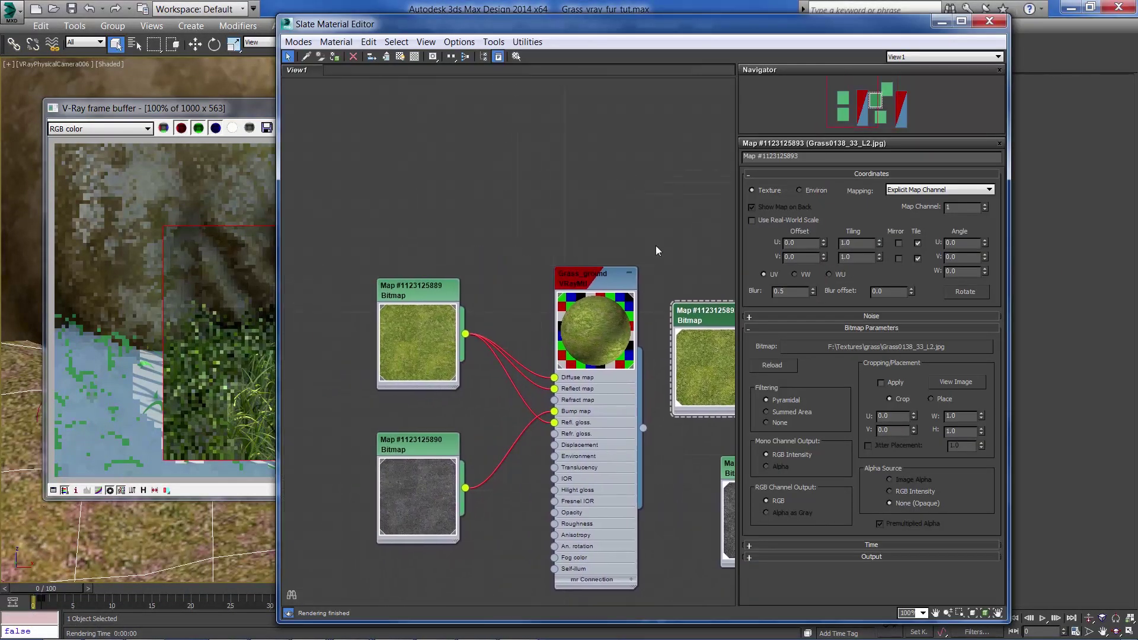
right_click(513, 219)
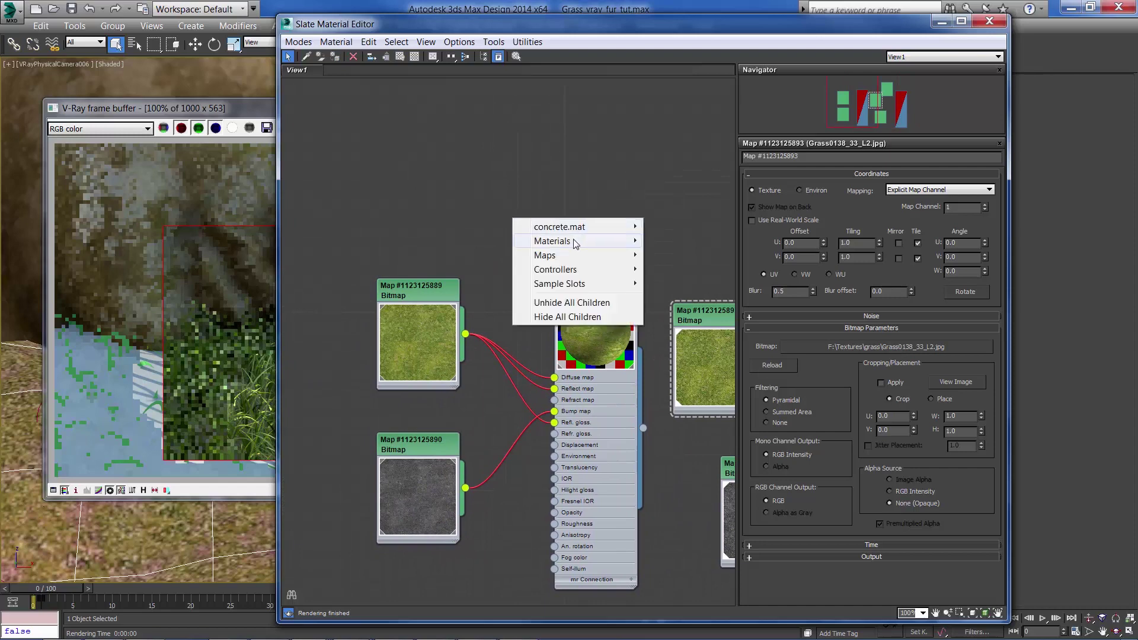
mouse_move(563, 243)
mouse_move(470, 256)
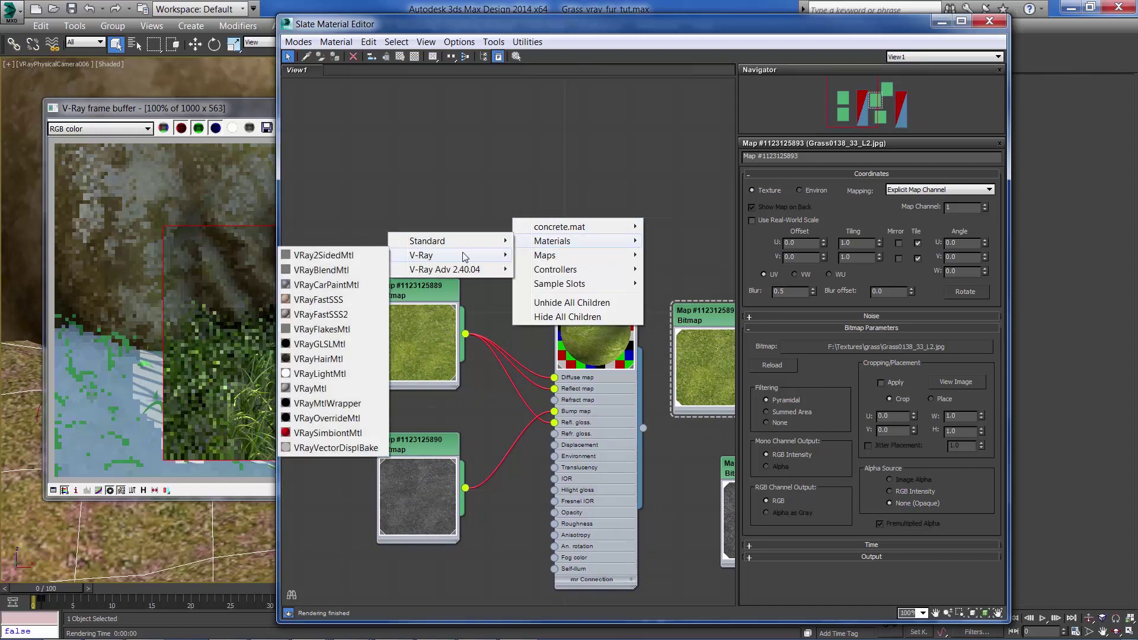
left_click(325, 255)
Wire Grass_ground into the two-sided material's frontMtl slot
left_click_drag(595, 271, 536, 235)
left_click_drag(584, 392, 635, 148)
double_click(638, 212)
middle_click_drag(677, 181, 537, 196)
Add a new plain VRayMtl node, Material #274
right_click(407, 196)
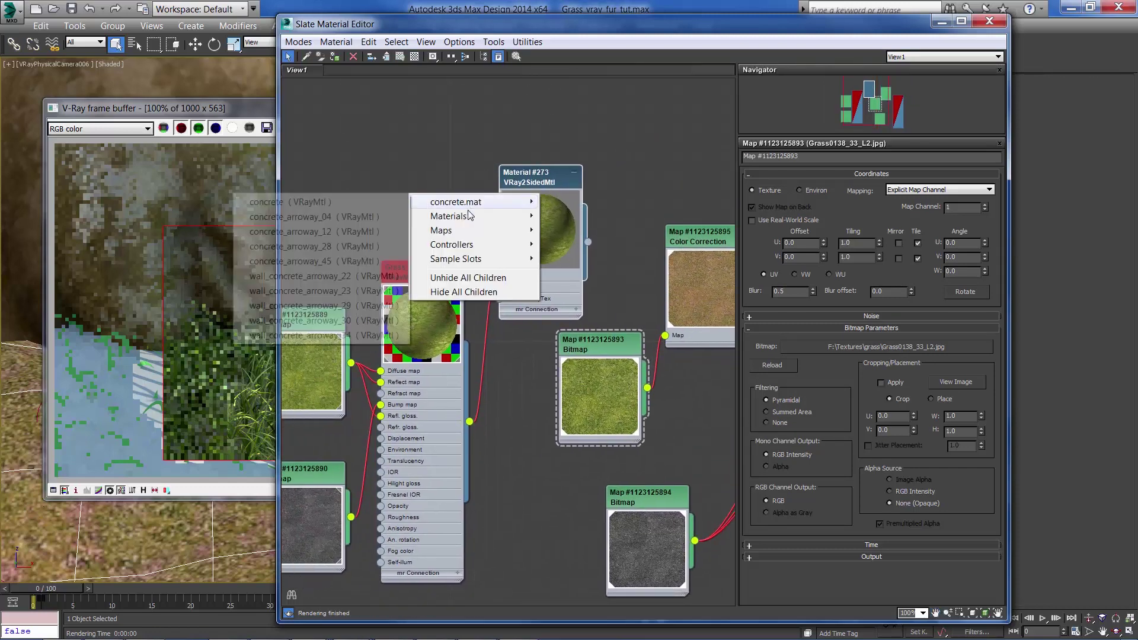
mouse_move(463, 217)
mouse_move(337, 231)
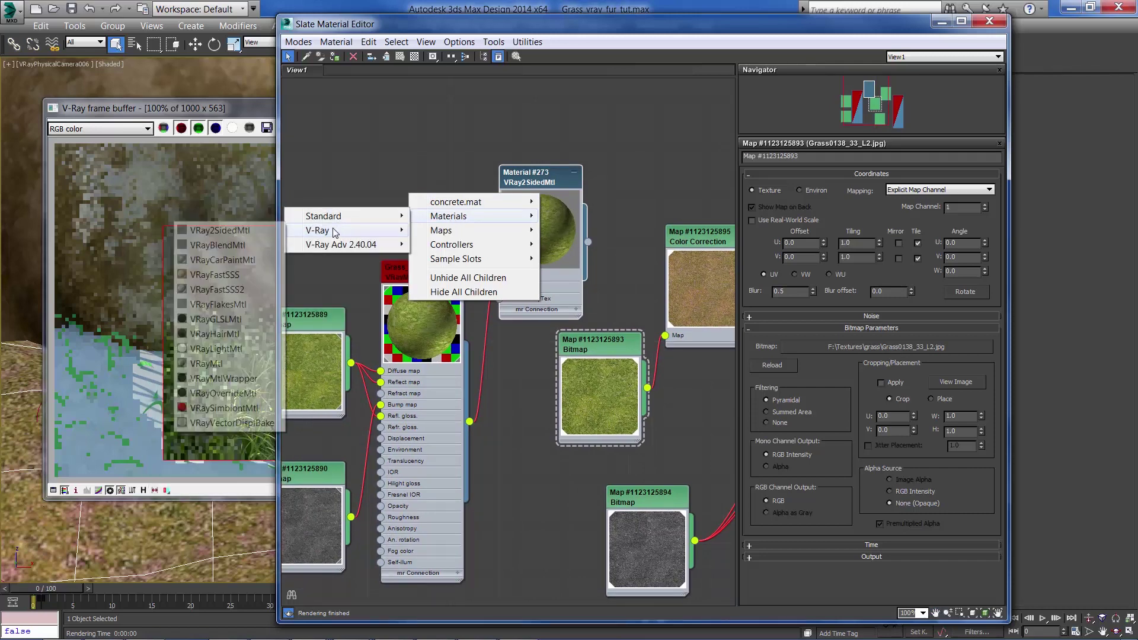
left_click(226, 363)
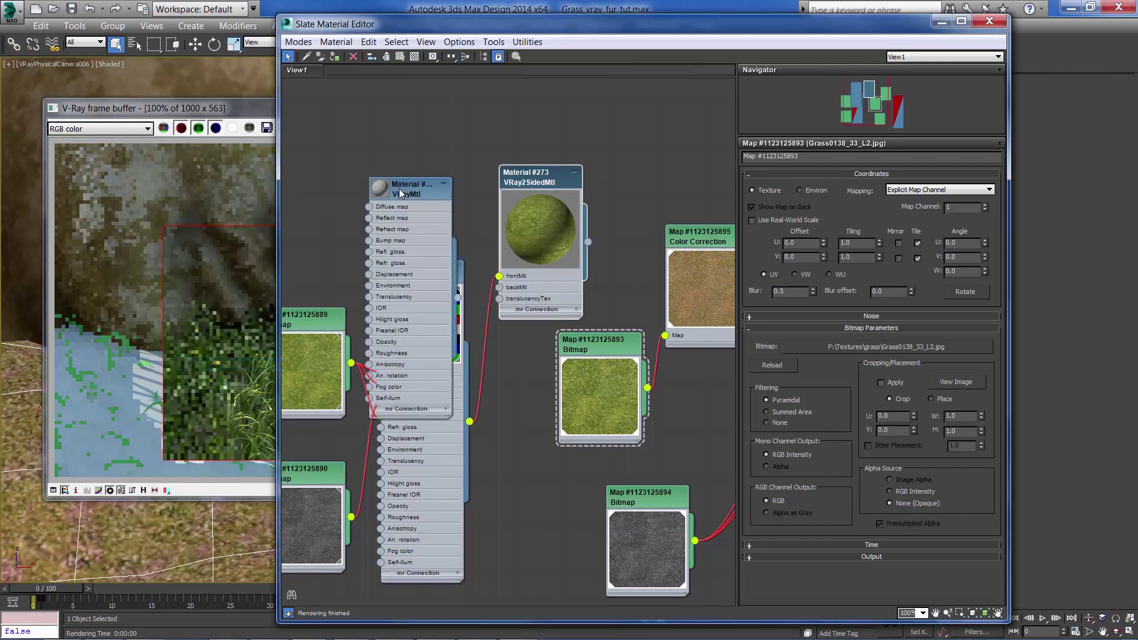
left_click_drag(402, 193, 500, 324)
Tidy the node layout and open Material #274's parameters
left_click_drag(408, 276, 384, 263)
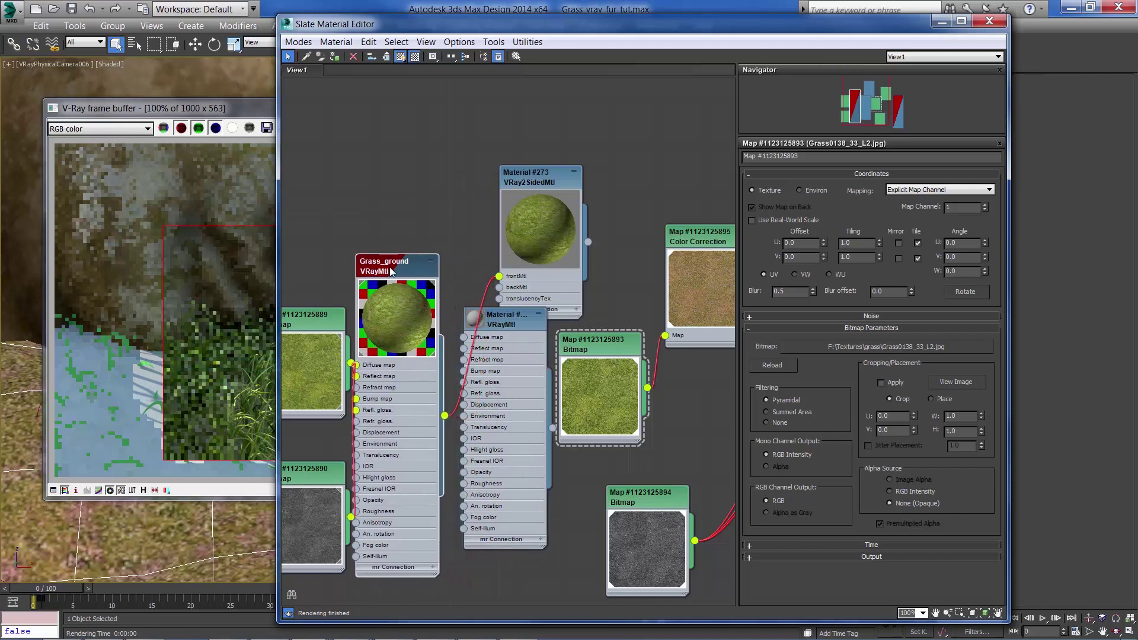
left_click(467, 57)
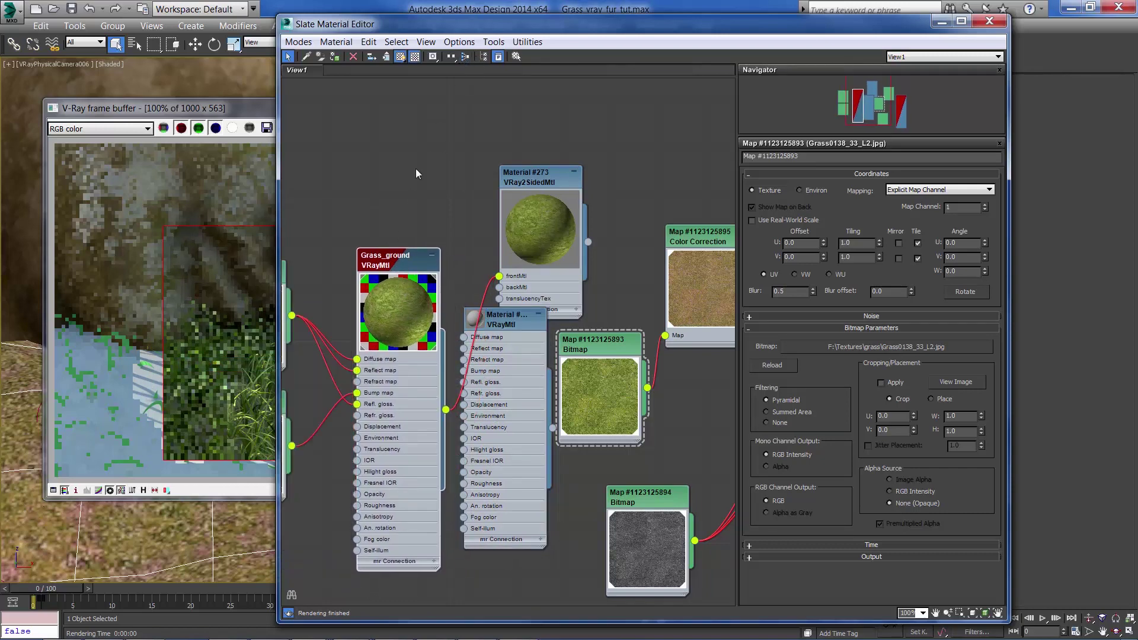
left_click_drag(392, 264, 356, 252)
left_click_drag(517, 323, 505, 383)
left_click_drag(534, 184, 487, 196)
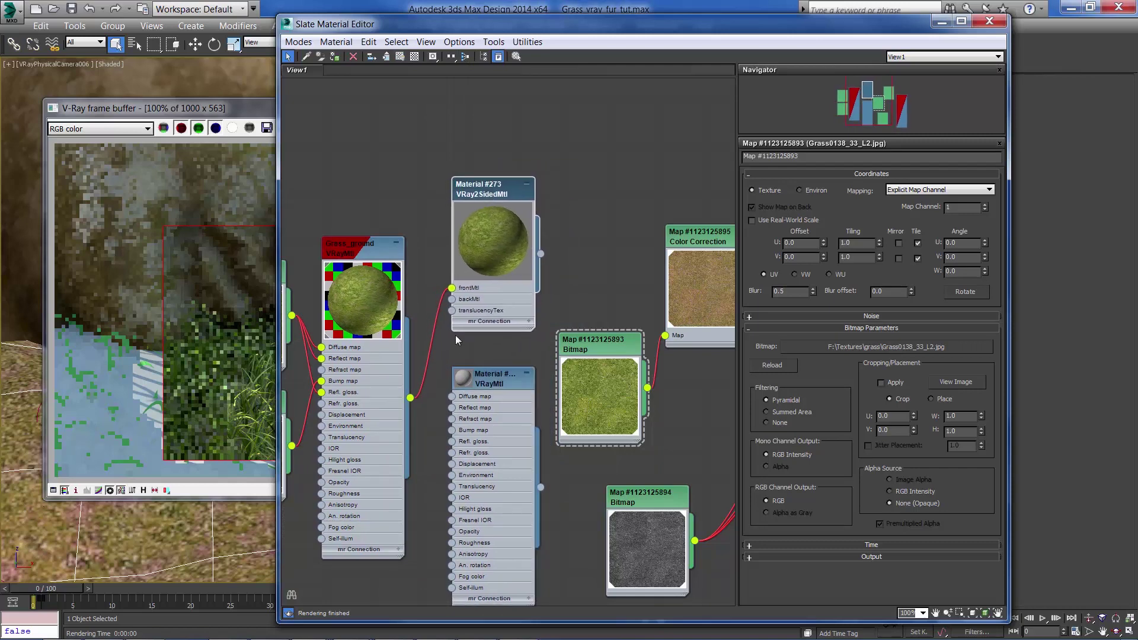
double_click(487, 379)
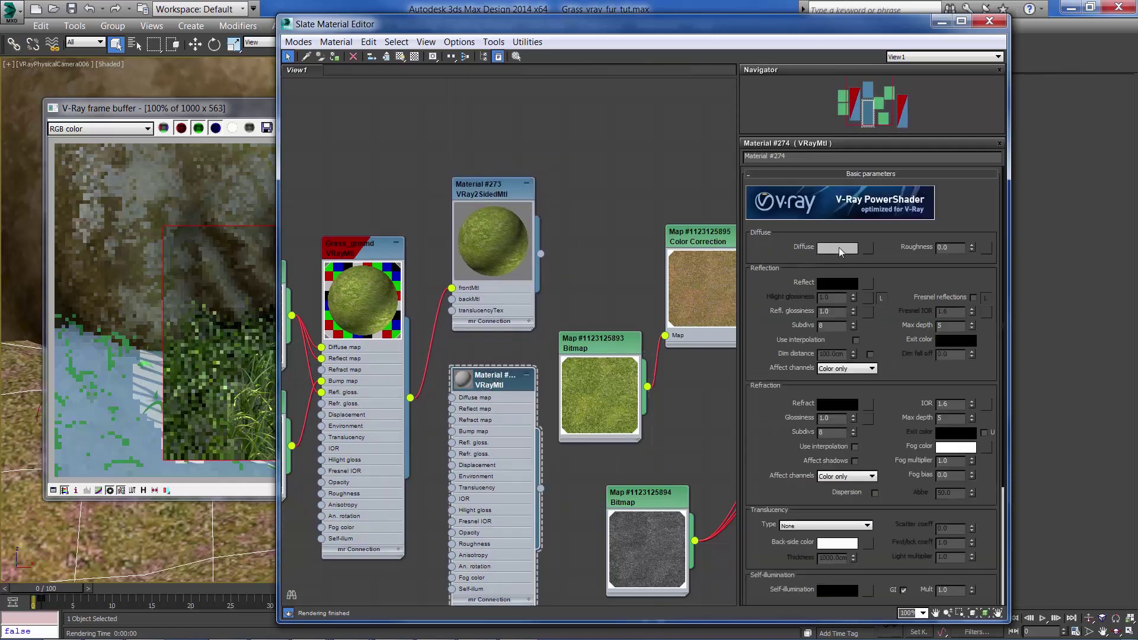
Sample the grass texture's green into Material #274's diffuse and brighten it to Value 155
left_click(839, 248)
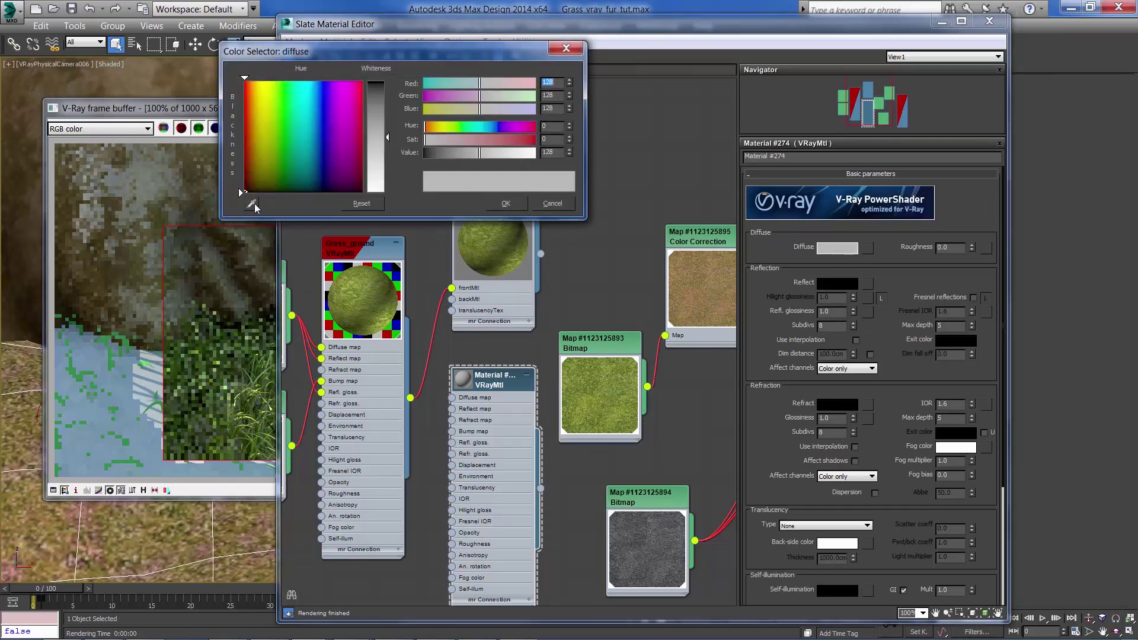
left_click(252, 204)
left_click(584, 387)
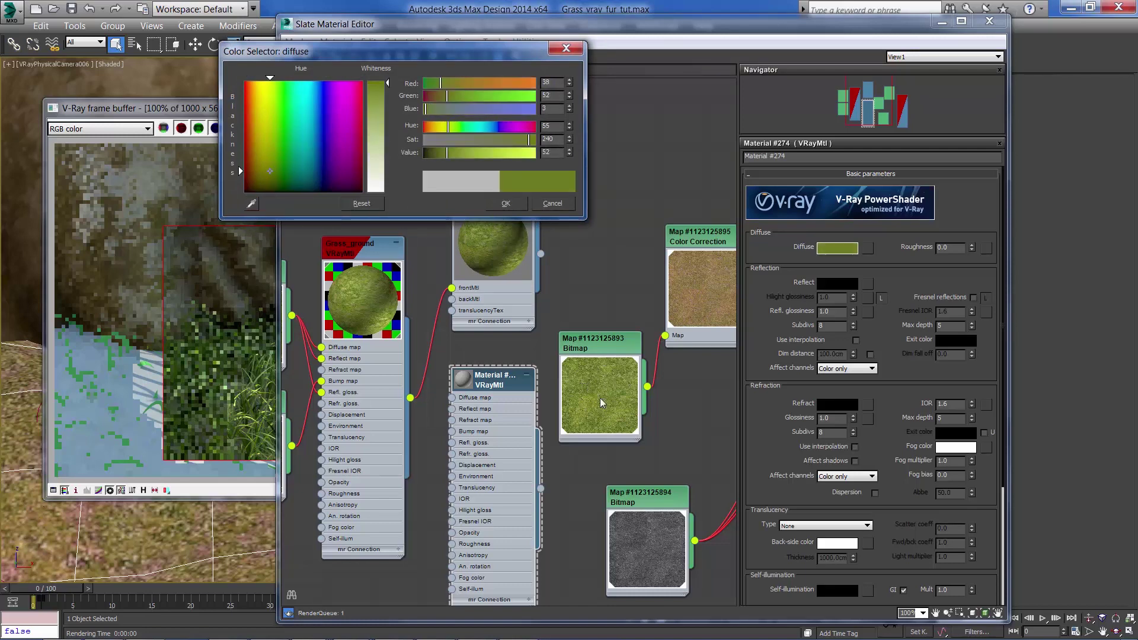
left_click(491, 152)
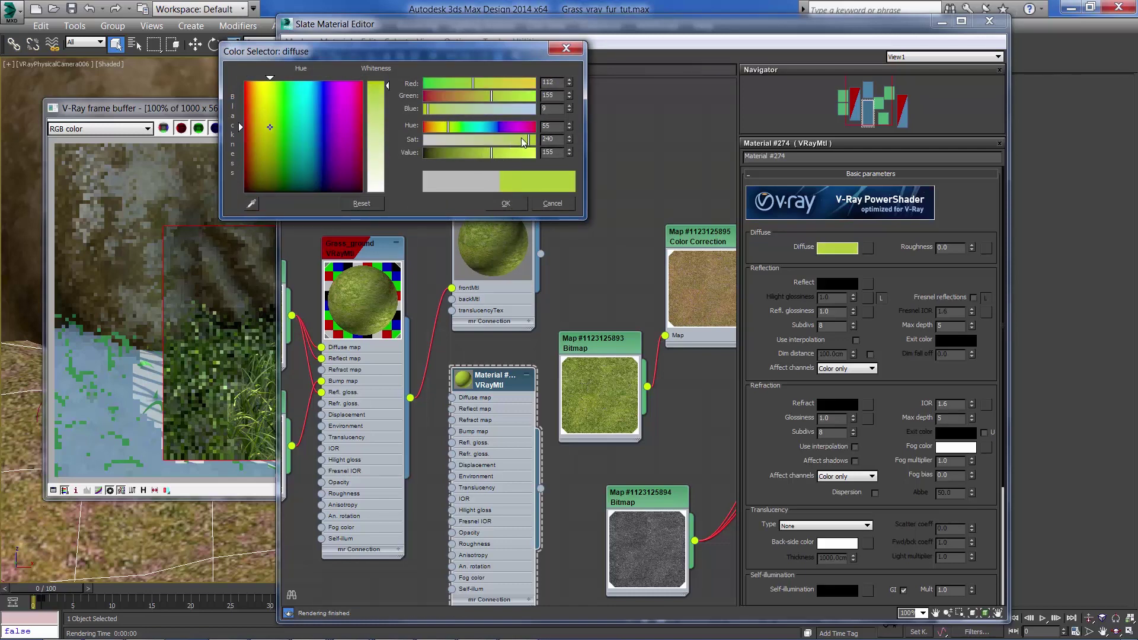
Fine-tune the diffuse green to red 80 and saturation 231, and confirm it
left_click_drag(473, 83, 454, 85)
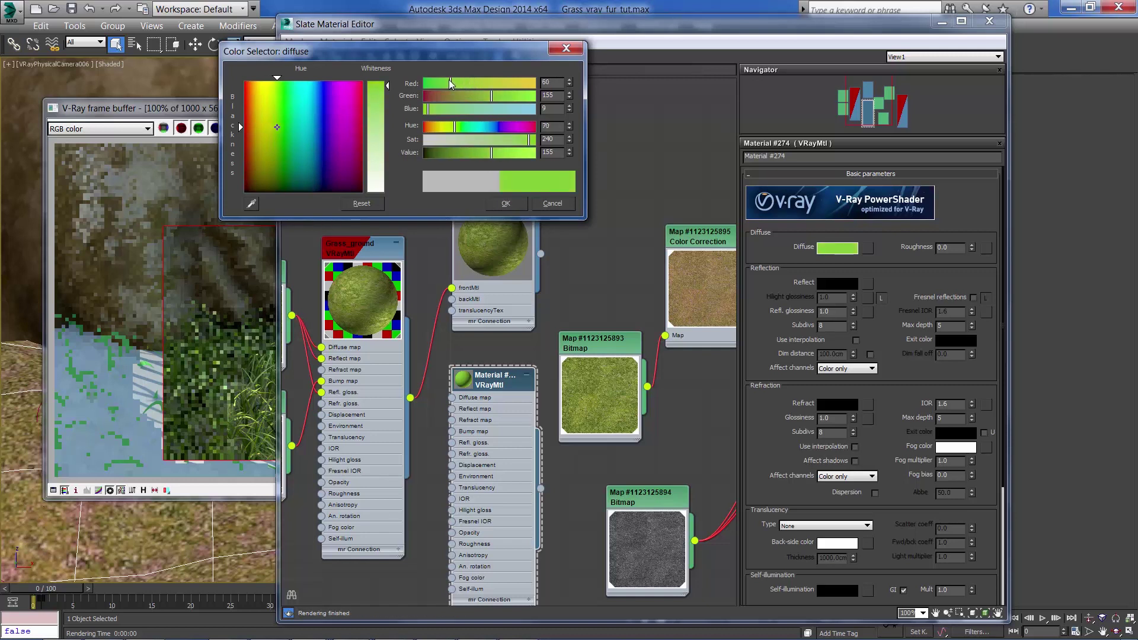
left_click_drag(528, 140, 504, 152)
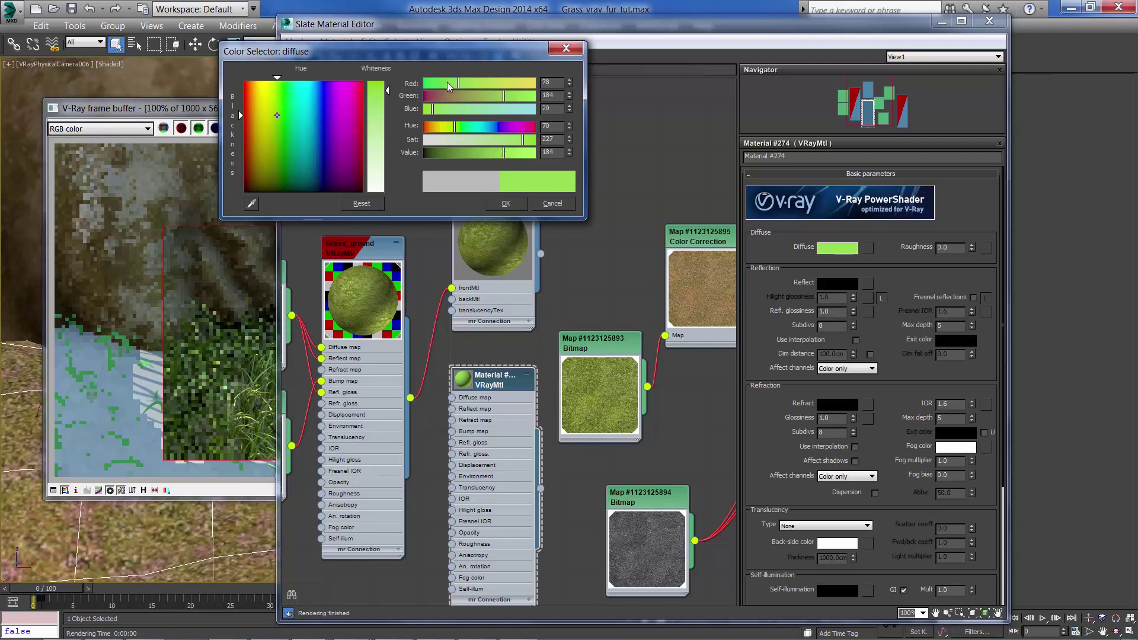
left_click_drag(457, 83, 459, 85)
left_click_drag(522, 144, 525, 144)
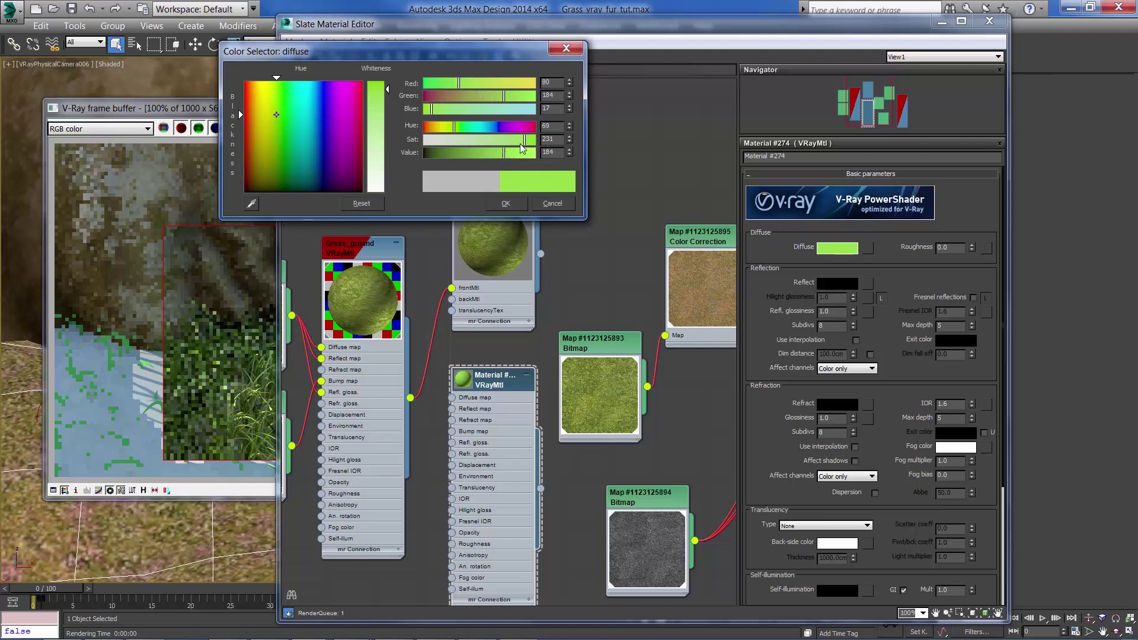
left_click(511, 202)
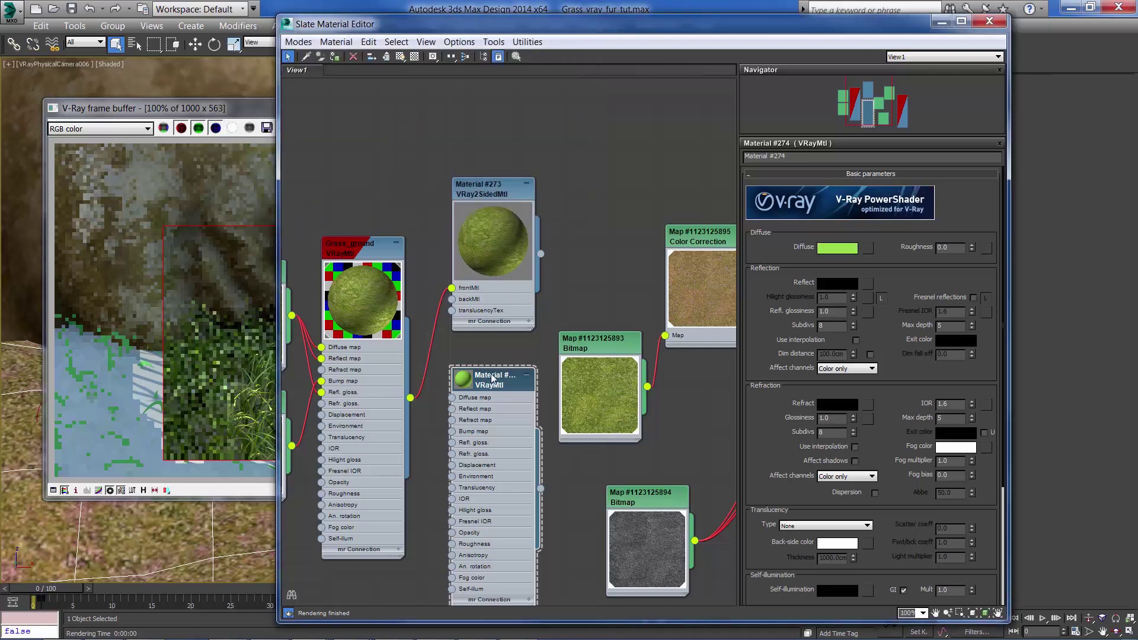
left_click_drag(492, 381, 480, 381)
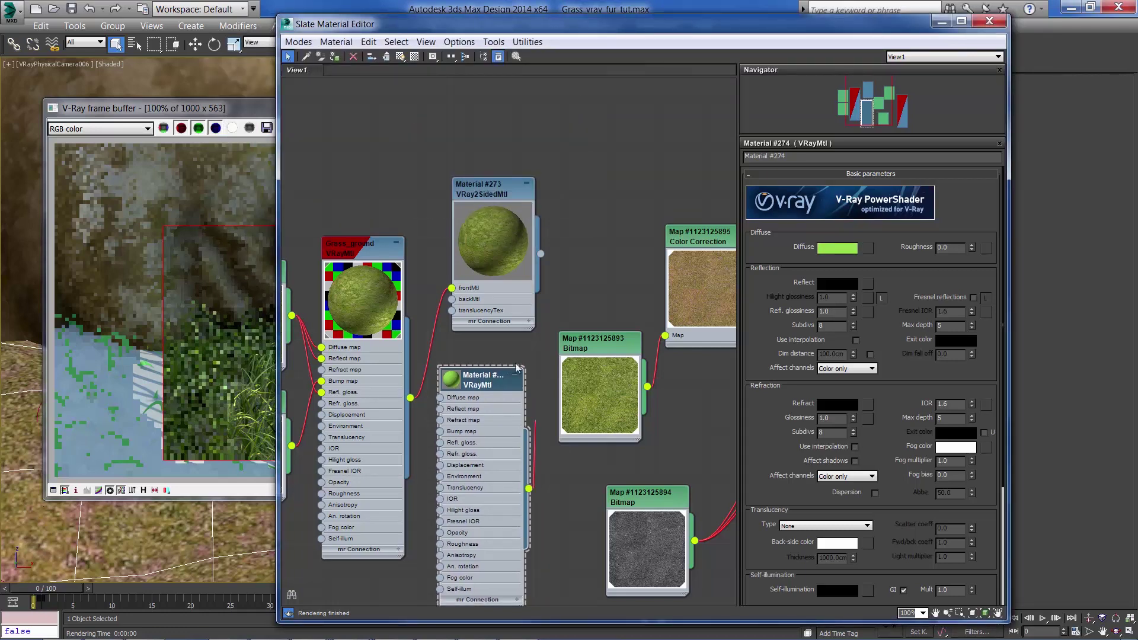
Enable Material #274 as Material #273's back material with grey 75 translucency
middle_click_drag(450, 382, 593, 271)
left_click_drag(593, 272, 497, 476)
double_click(629, 86)
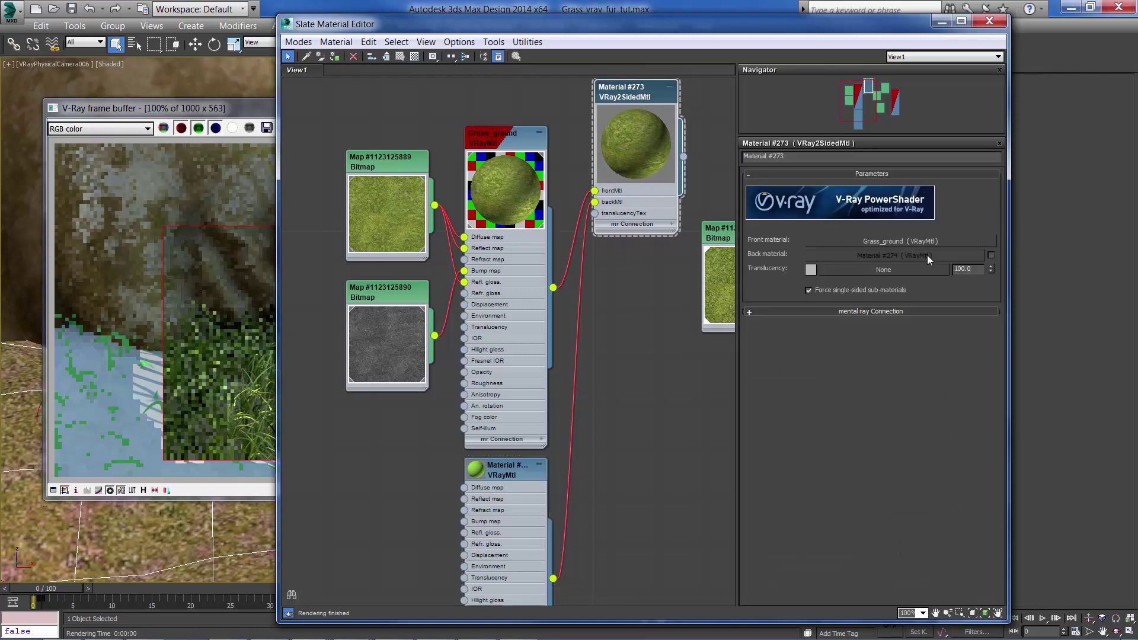
left_click(992, 255)
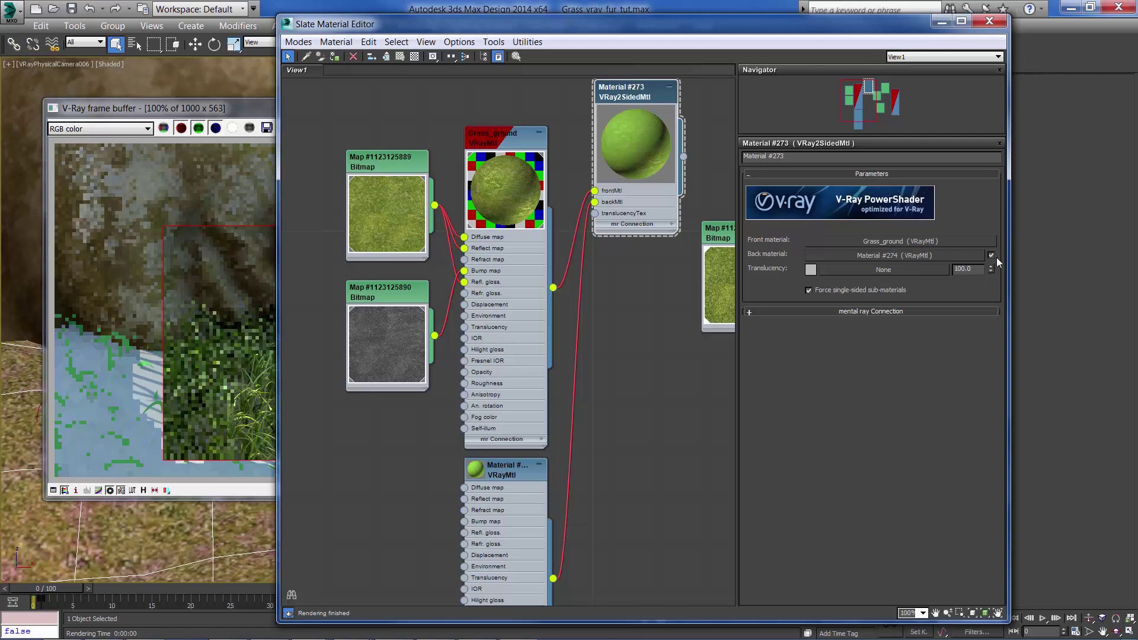
left_click(810, 270)
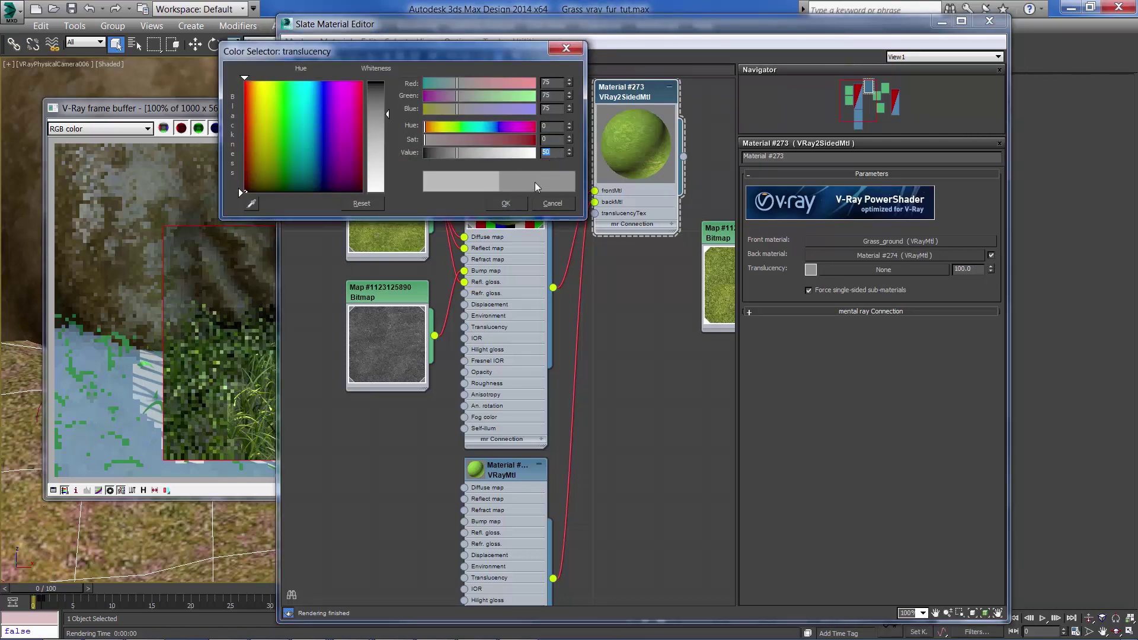
left_click(505, 203)
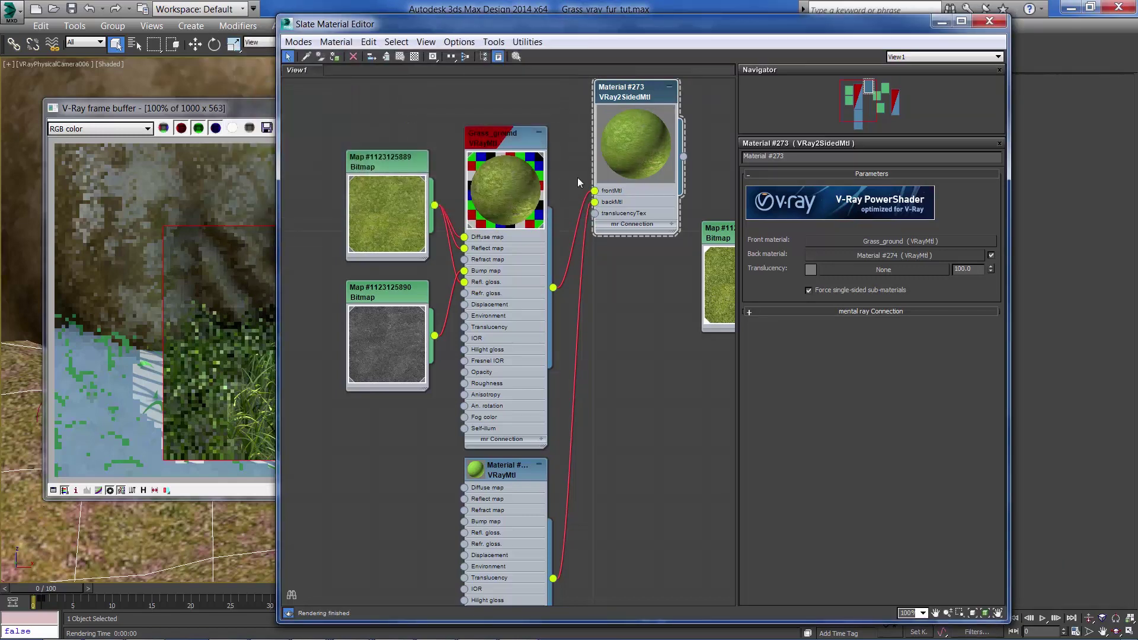
left_click_drag(638, 90, 628, 120)
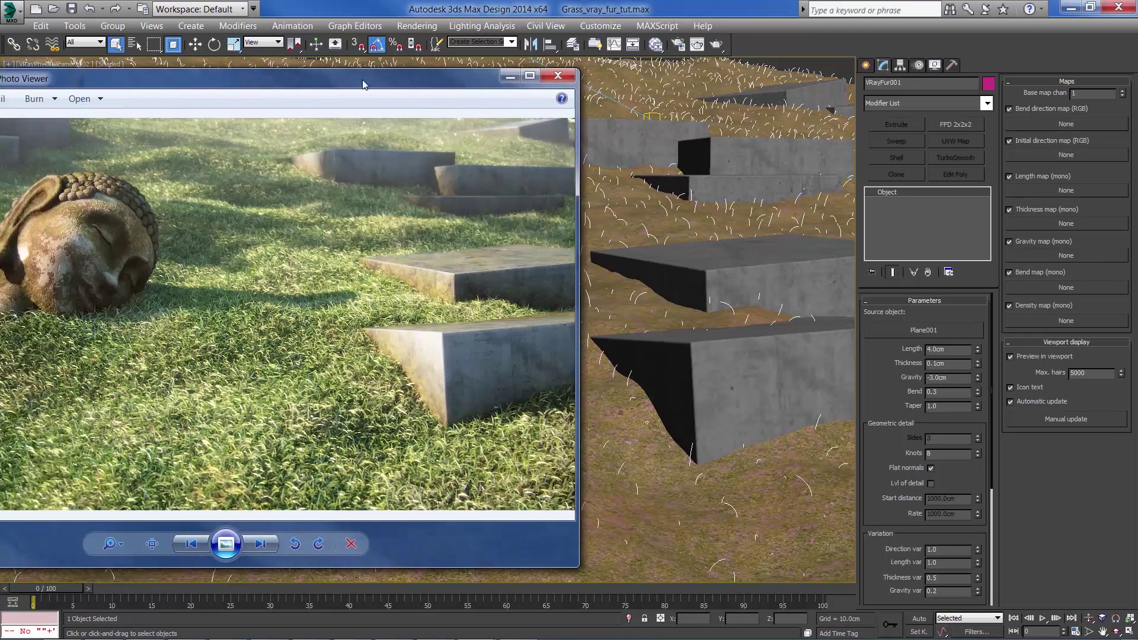
Show the grass_fur01.jpg stone-head render in Photo Viewer and minimize the colour-stripes image
left_click_drag(312, 85, 501, 59)
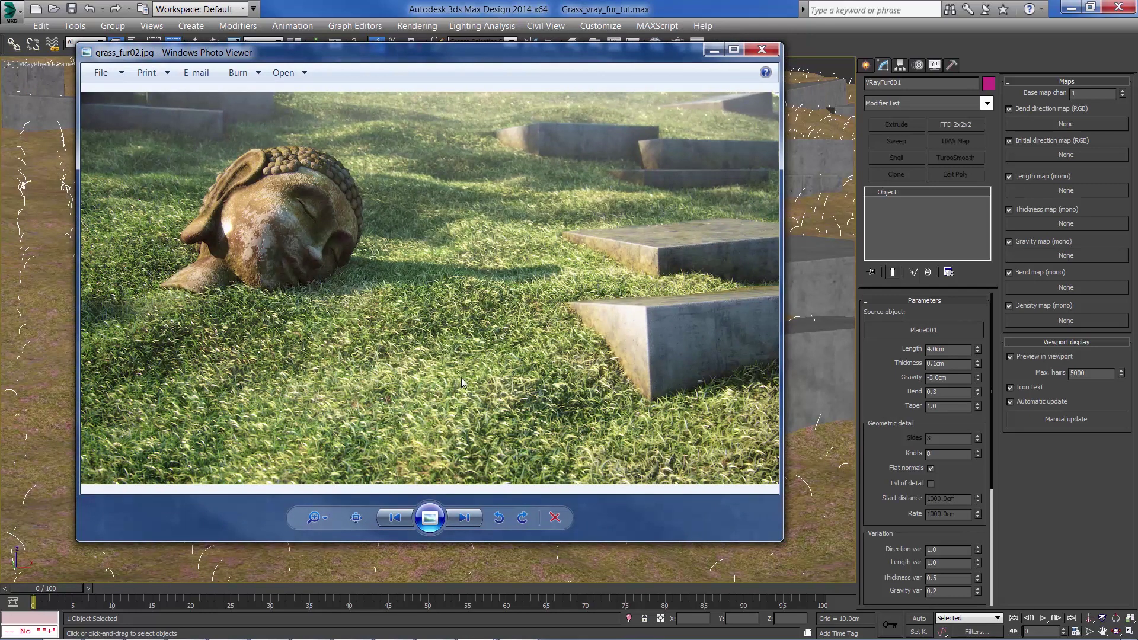
left_click(465, 519)
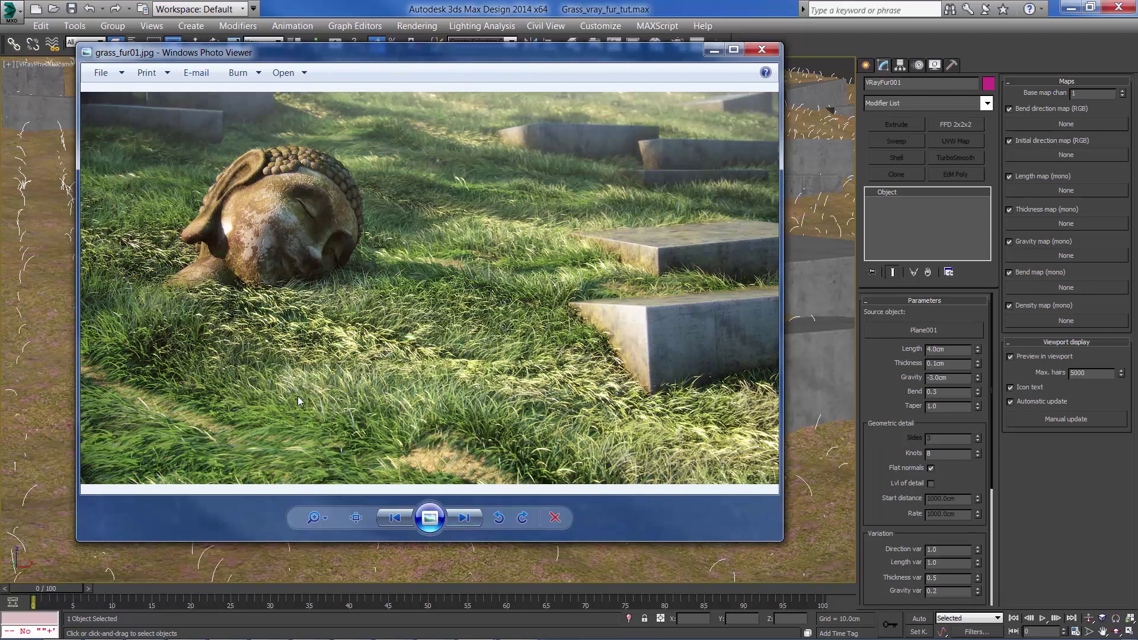
left_click_drag(0, 155, 396, 116)
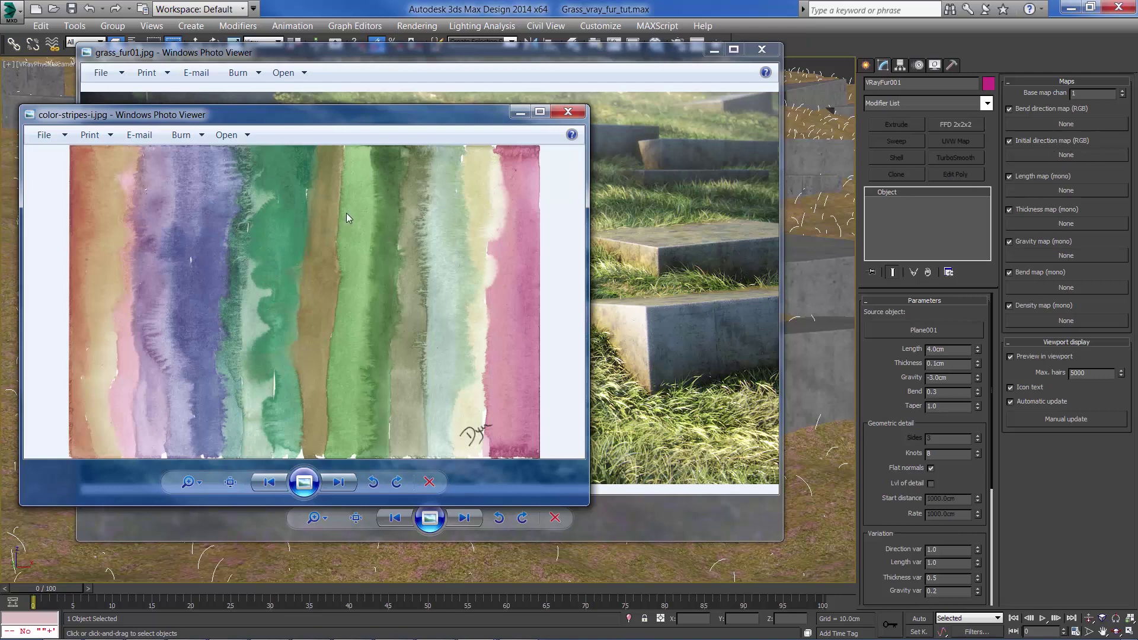
mouse_move(396, 126)
left_mouse_down()
mouse_move(390, 140)
mouse_move(405, 131)
left_mouse_up()
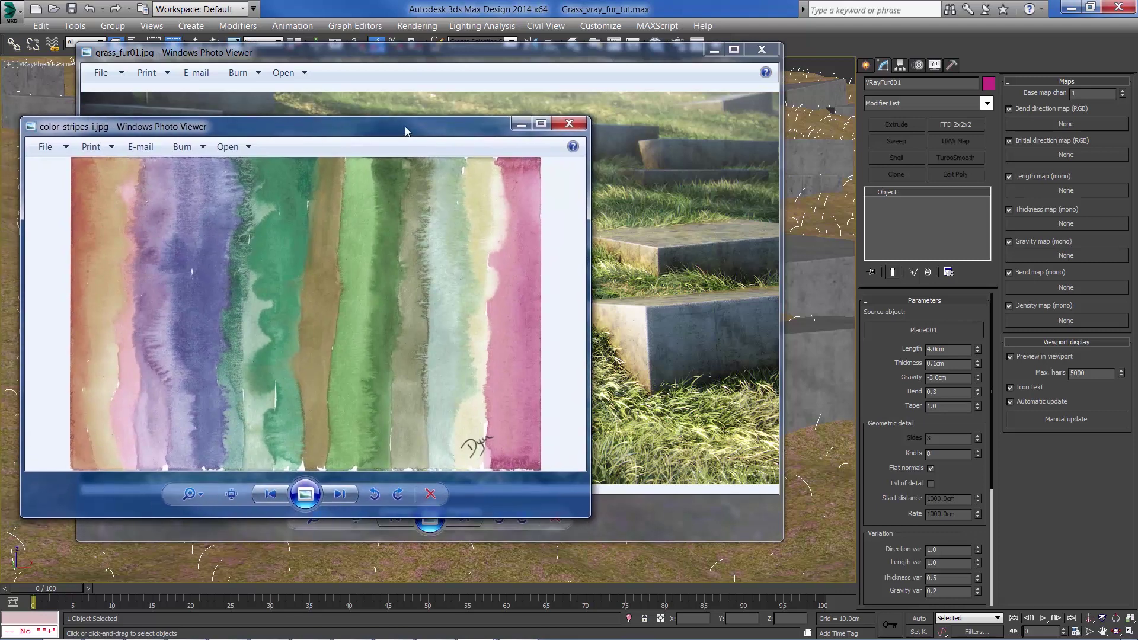
left_click(521, 124)
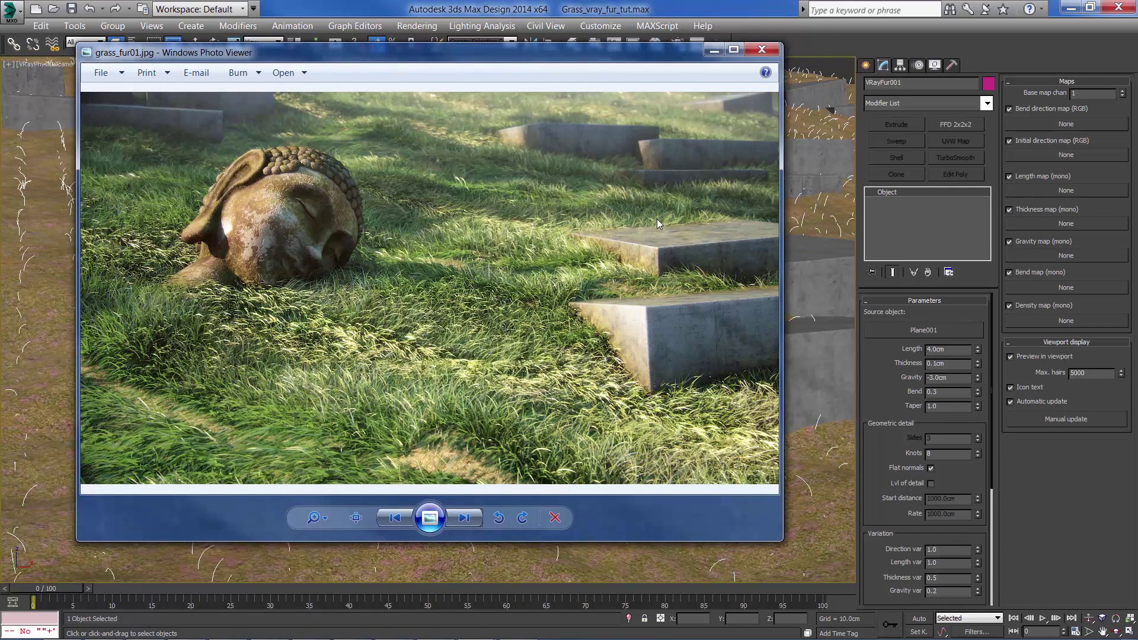